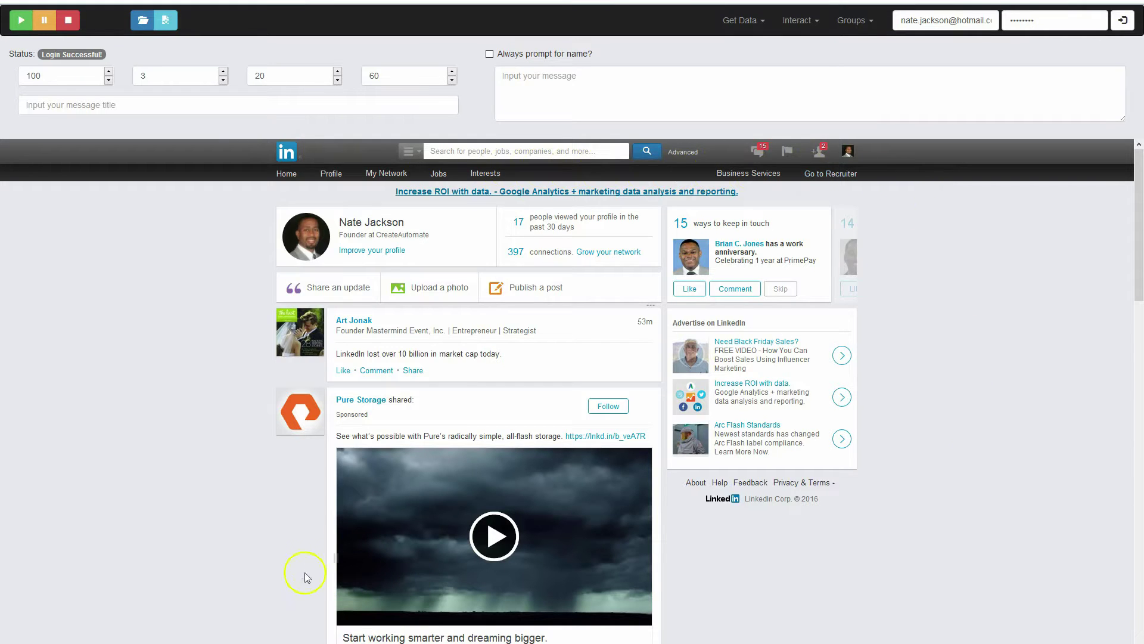
Search Jobs for 'accounting', choosing Jobs requiring Accounting skills to get 202,099 results.
left_click(416, 152)
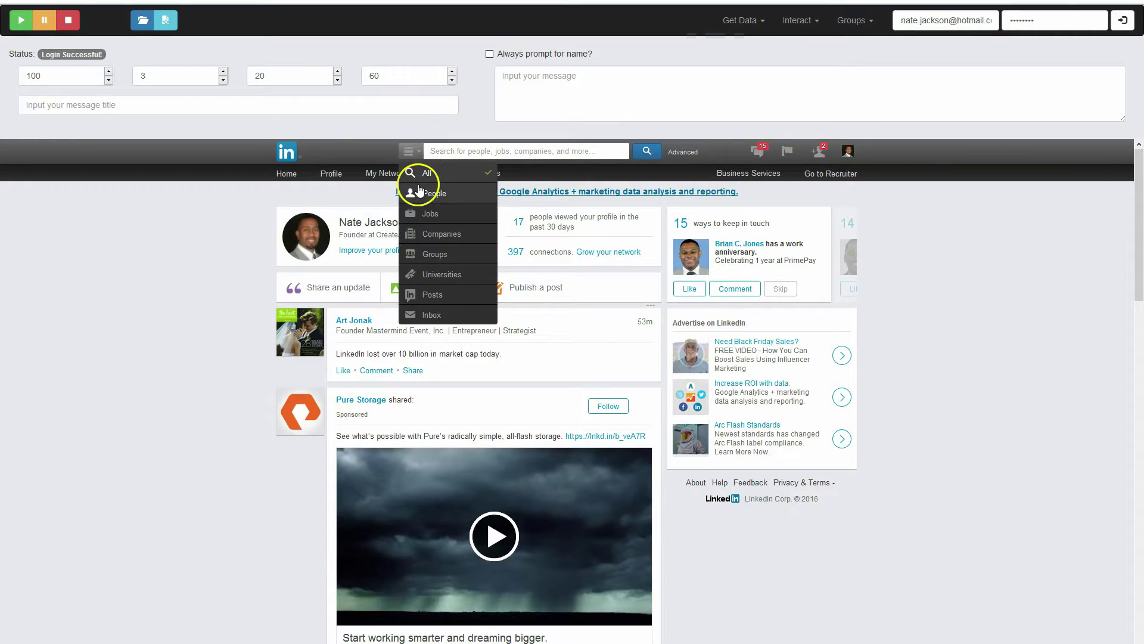
left_click(422, 216)
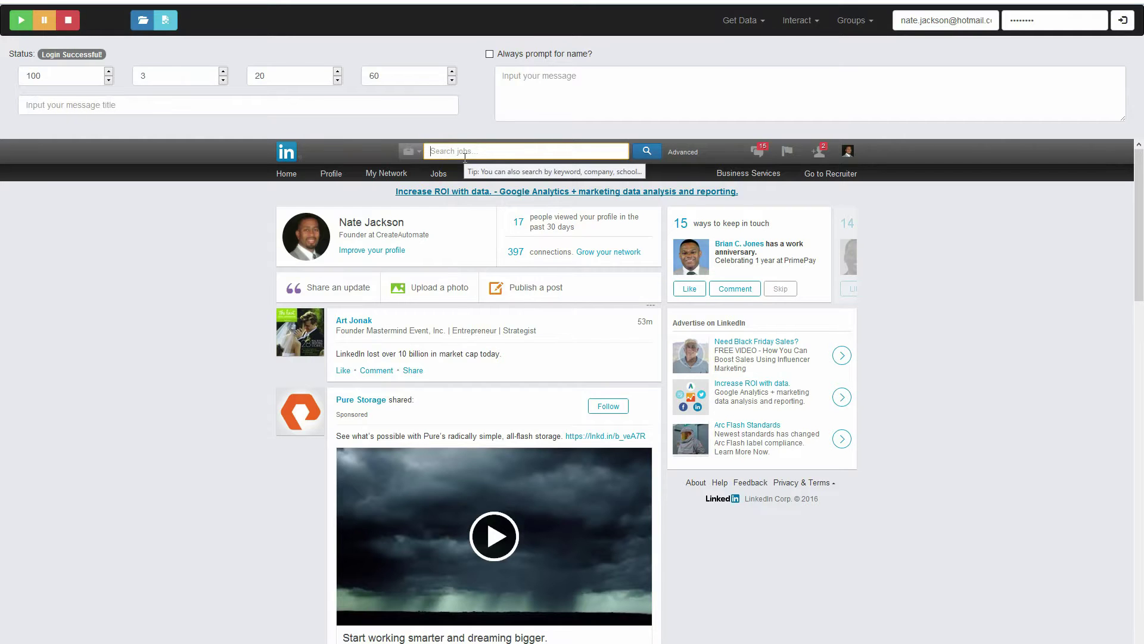
type("accounting")
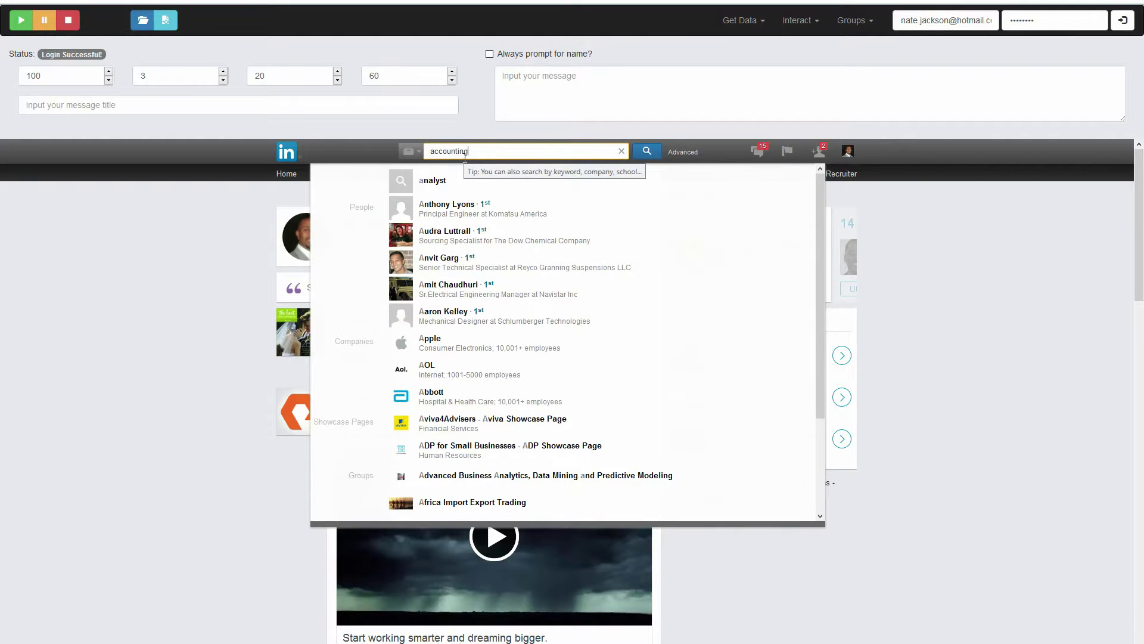
left_click(471, 152)
left_click(649, 153)
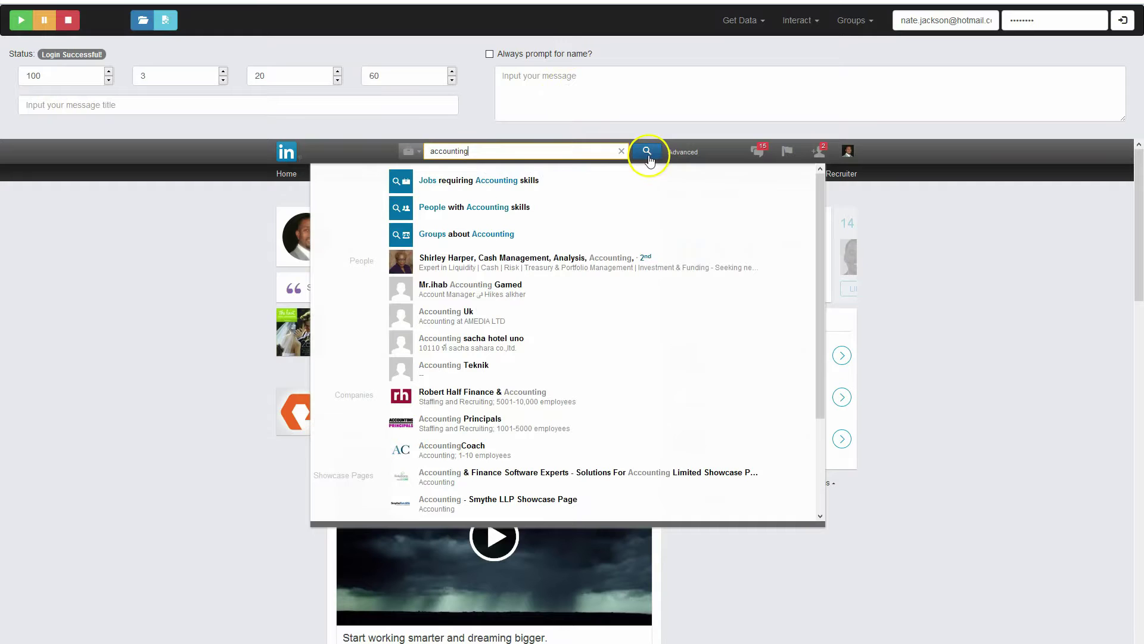
left_click(478, 181)
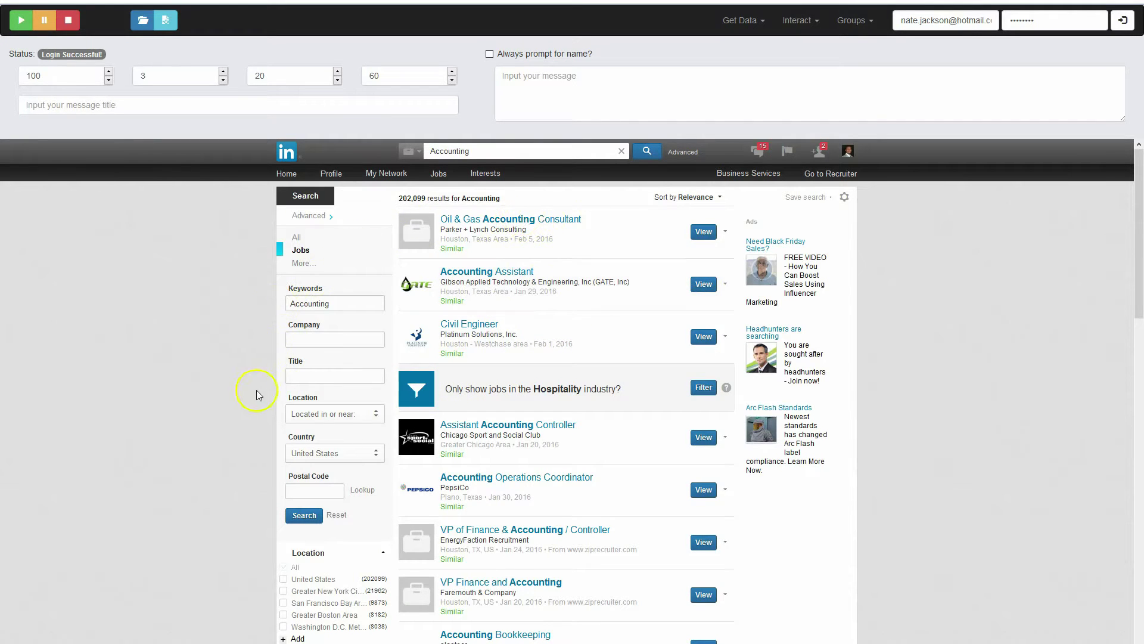
Add Houston, Texas Area as the job location filter.
scroll(254, 386, "down", 3)
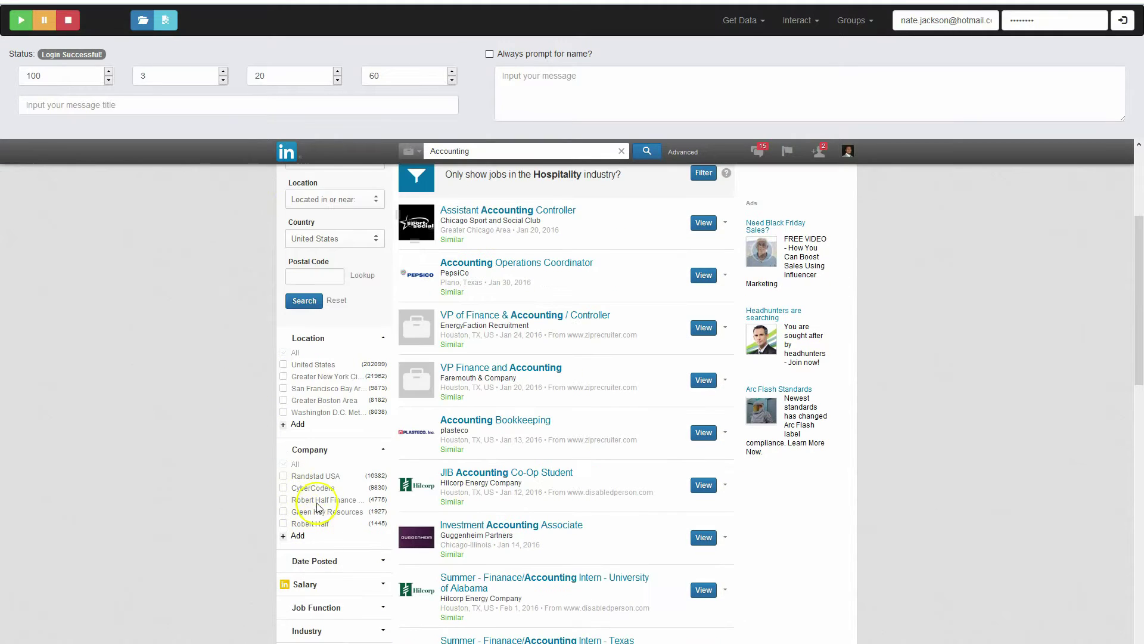
left_click(300, 425)
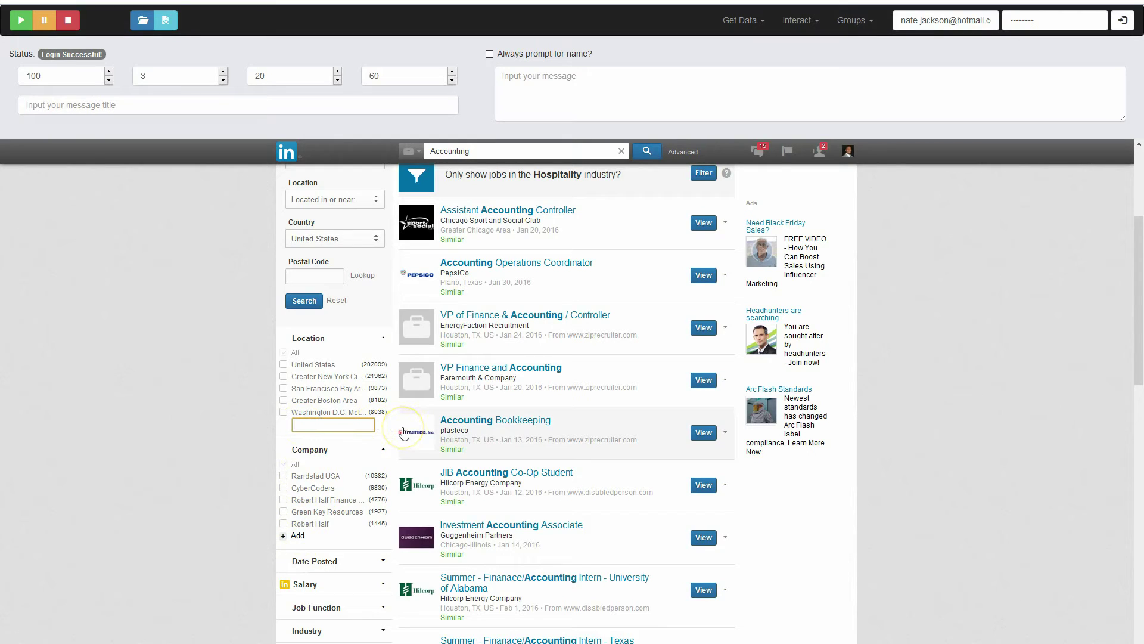
type("hosut")
key("BackSpace")
key("BackSpace")
key("BackSpace")
key("BackSpace")
type("ouston")
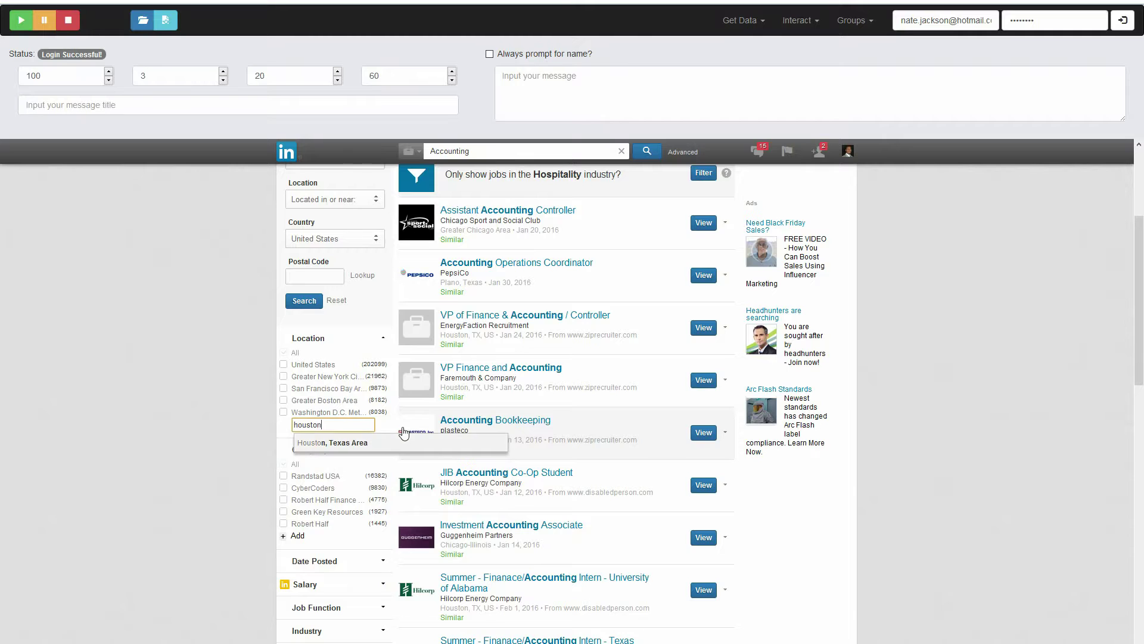
key("Return")
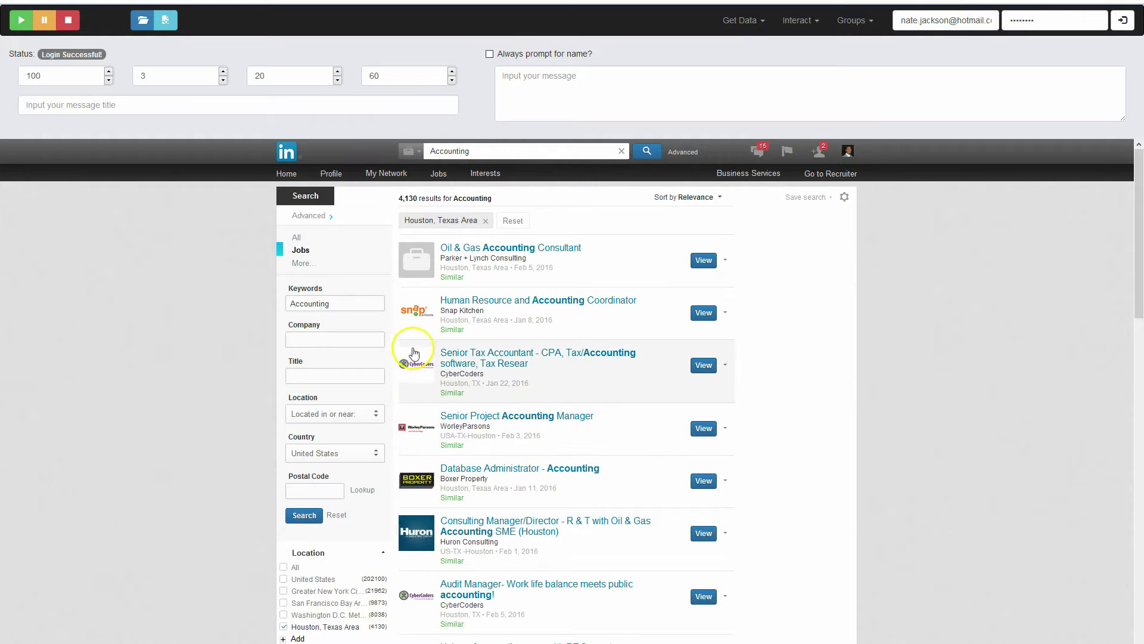
Filter by title 'manager' and postal code 77474, leaving 333 results.
left_click(313, 371)
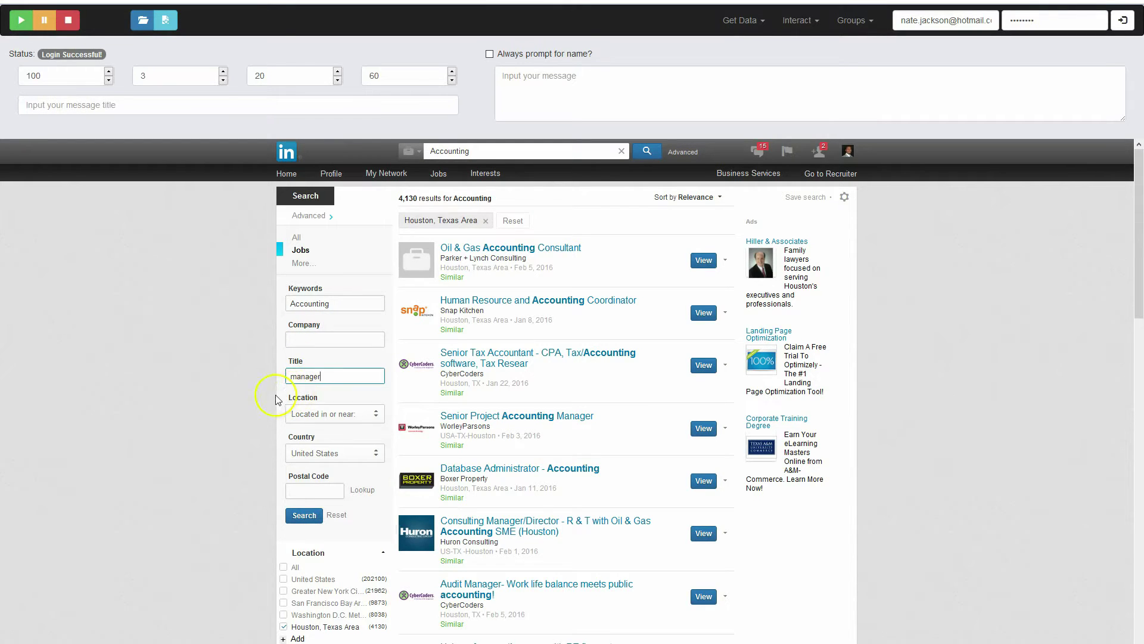
left_click(294, 516)
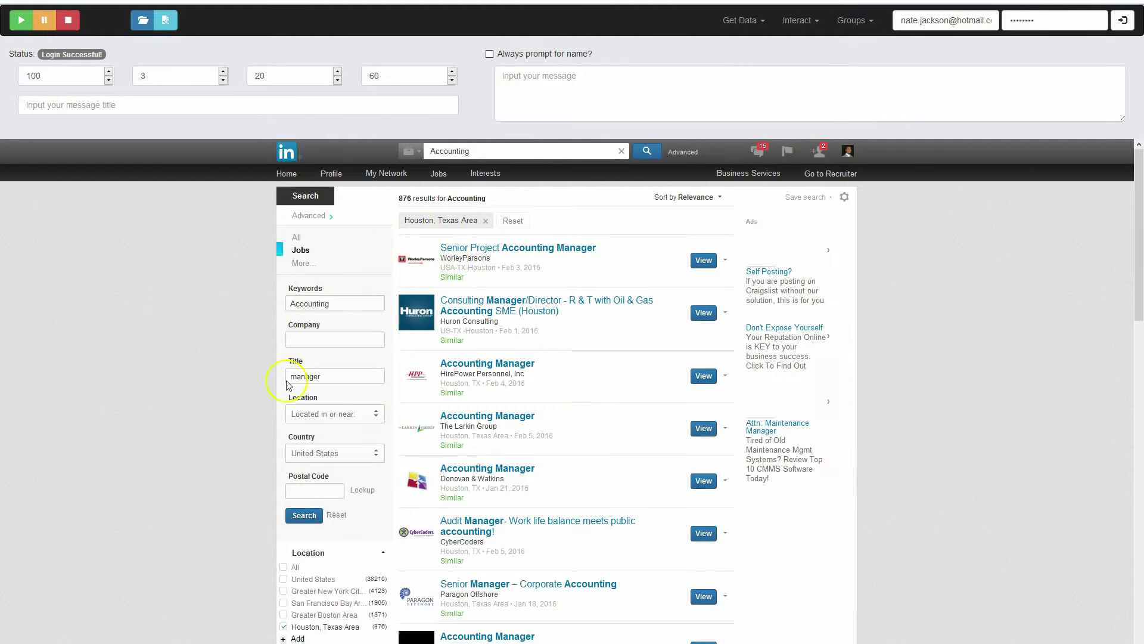
left_click(307, 488)
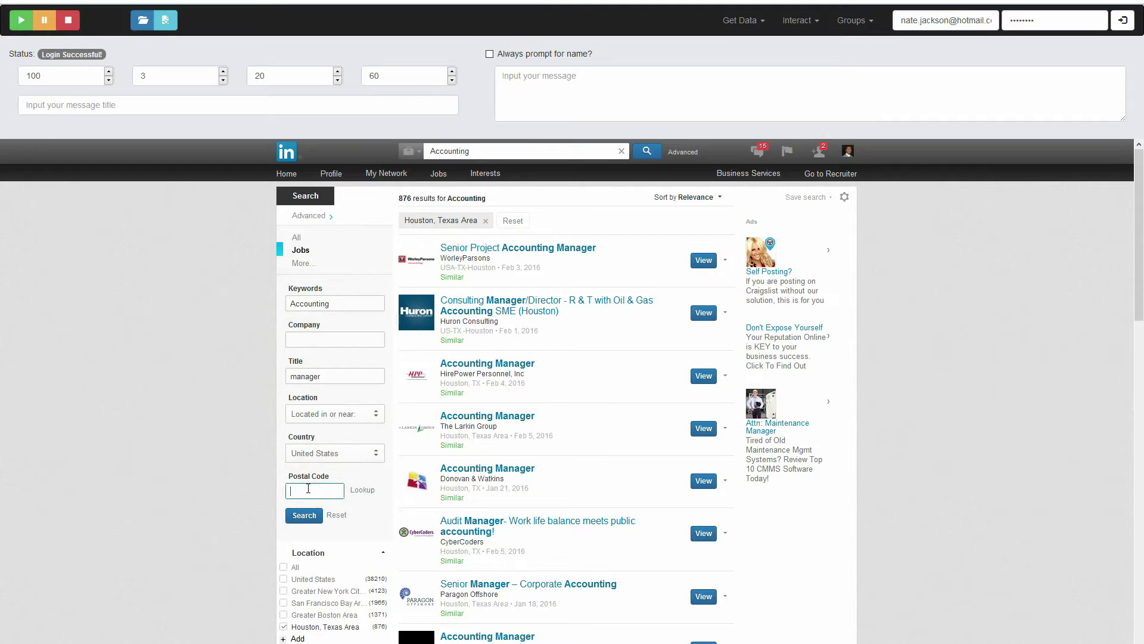
type("77474")
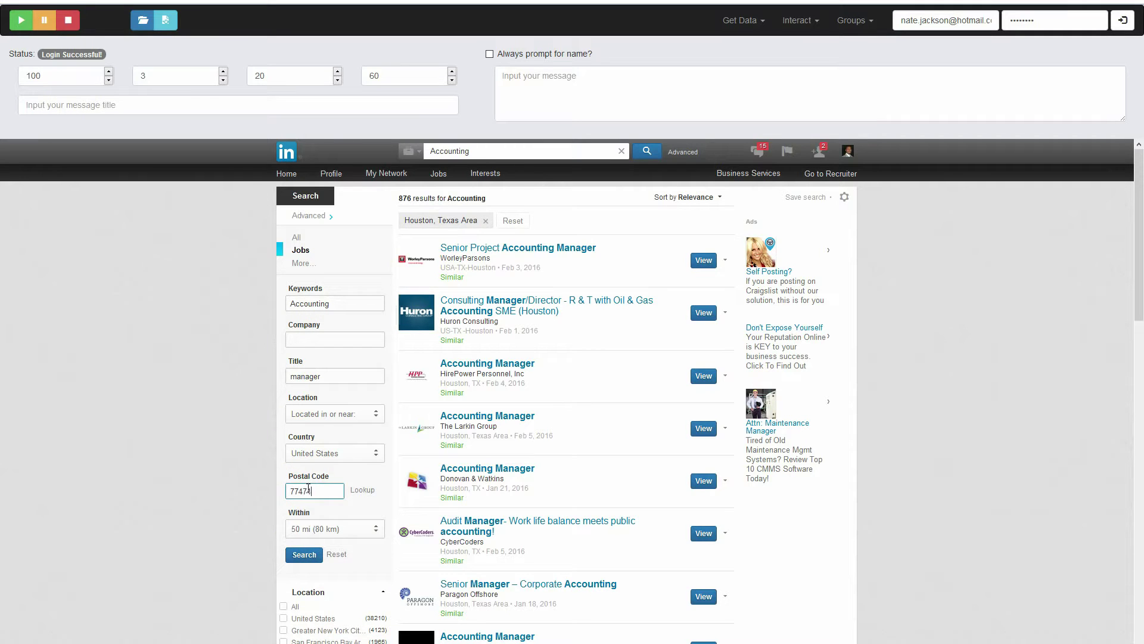
left_click(312, 558)
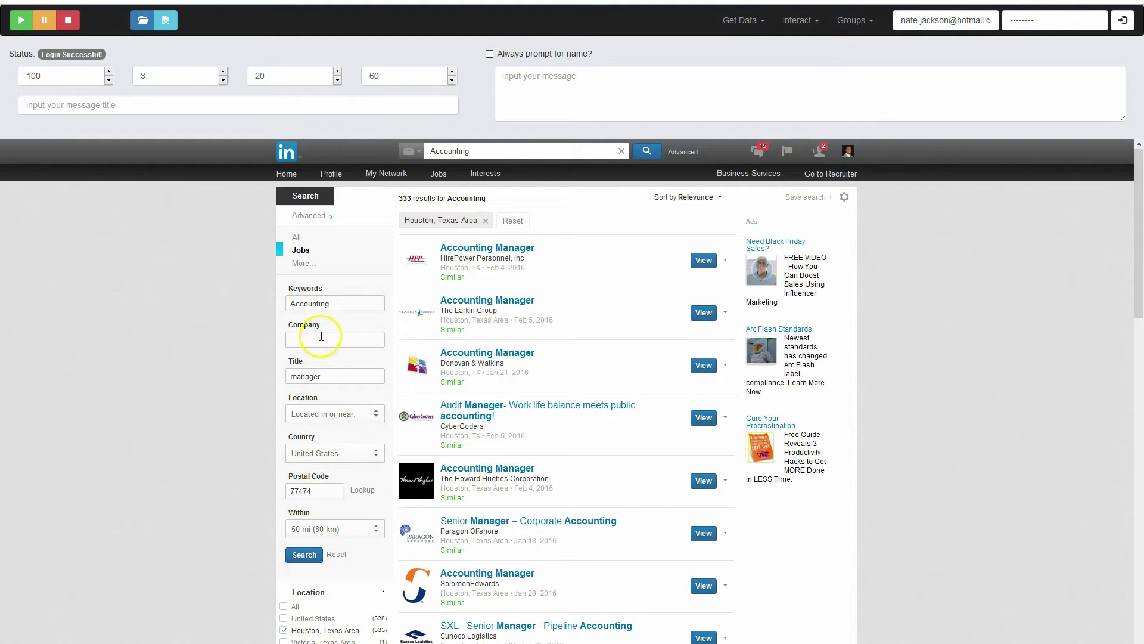
scroll(240, 420, "down", 2)
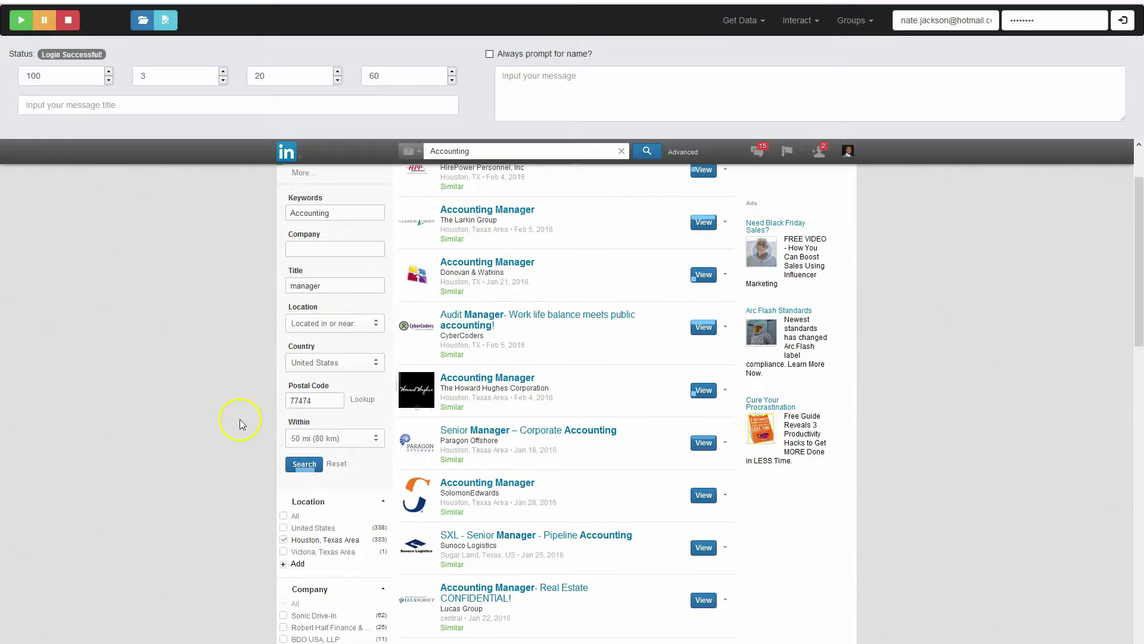
scroll(239, 420, "down", 6)
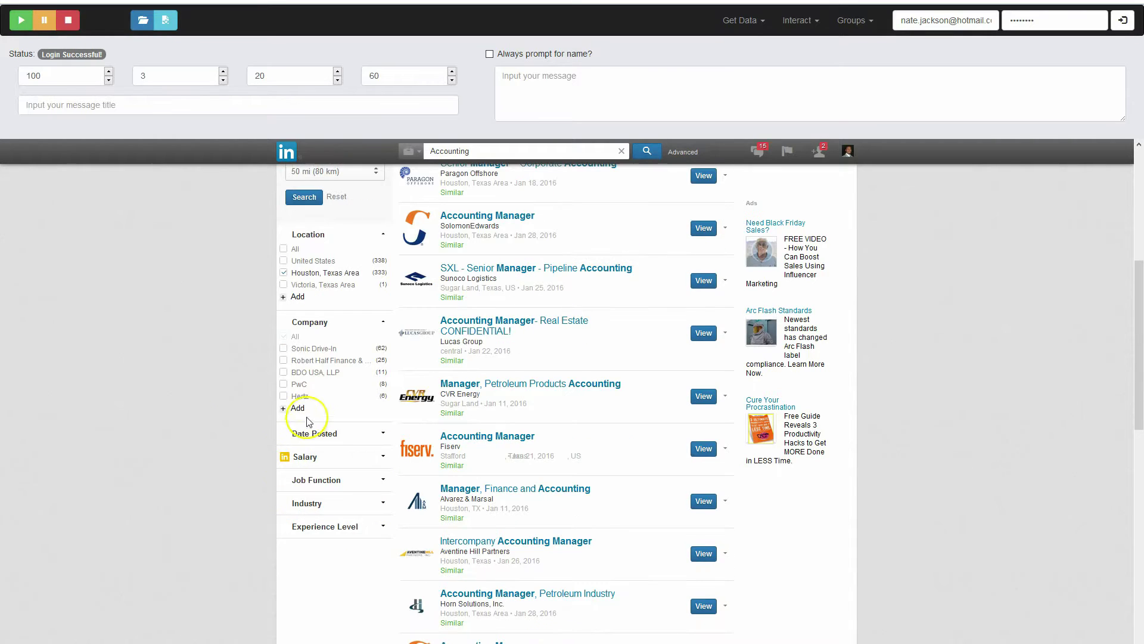
Try Sonic Drive-In, reset to All, then filter to Robert Half Finance & Accounting (25 jobs).
left_click(285, 349)
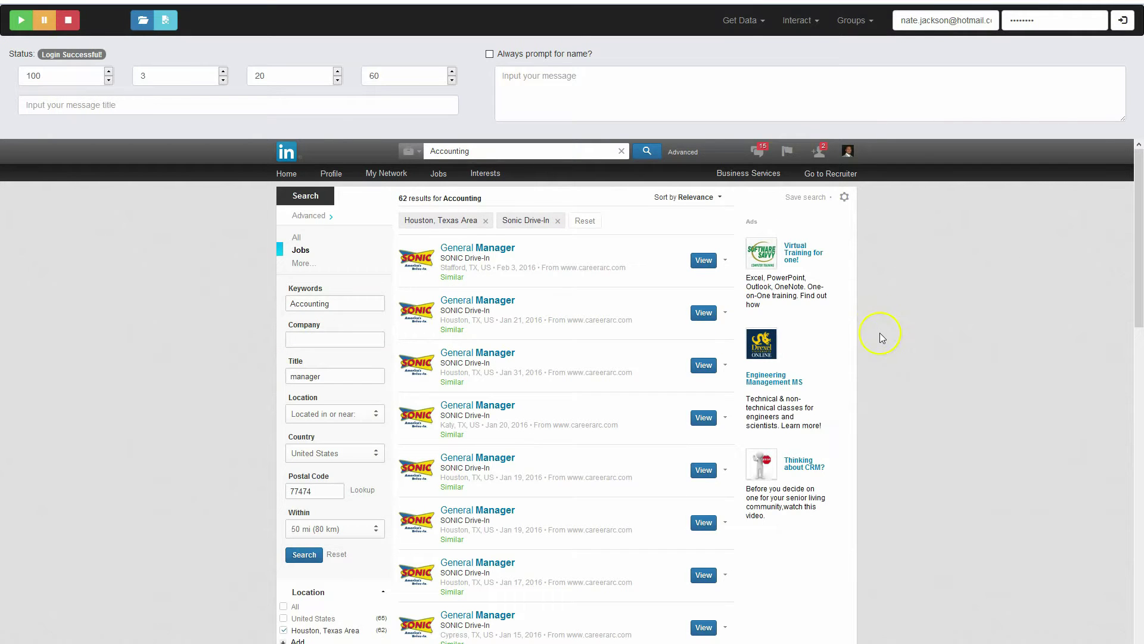
scroll(881, 324, "down", 3)
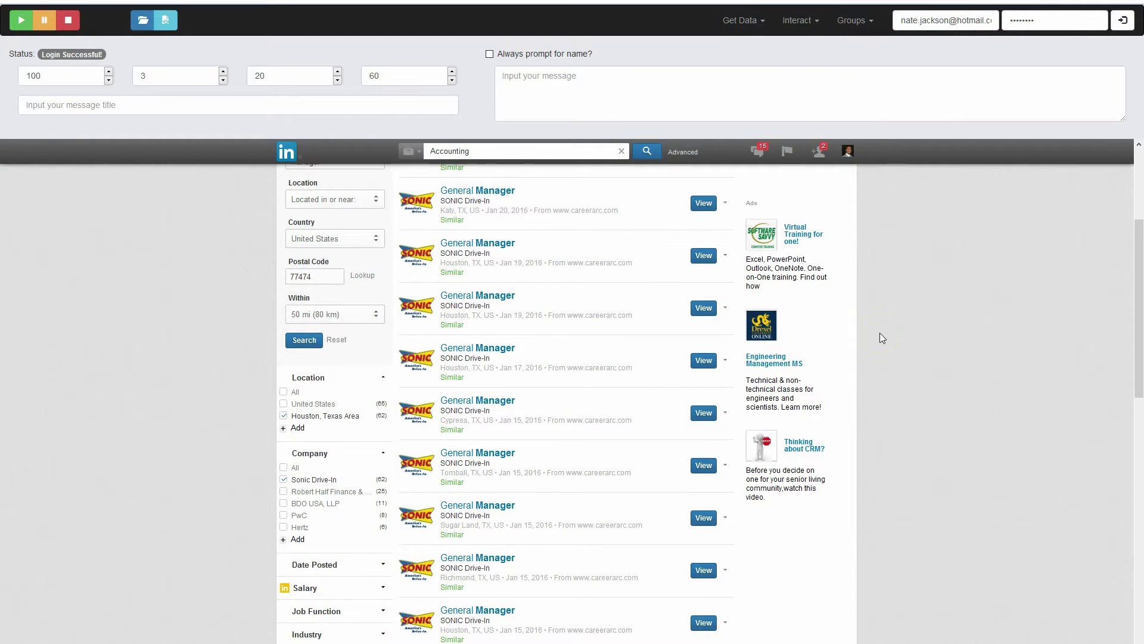
scroll(879, 332, "down", 3)
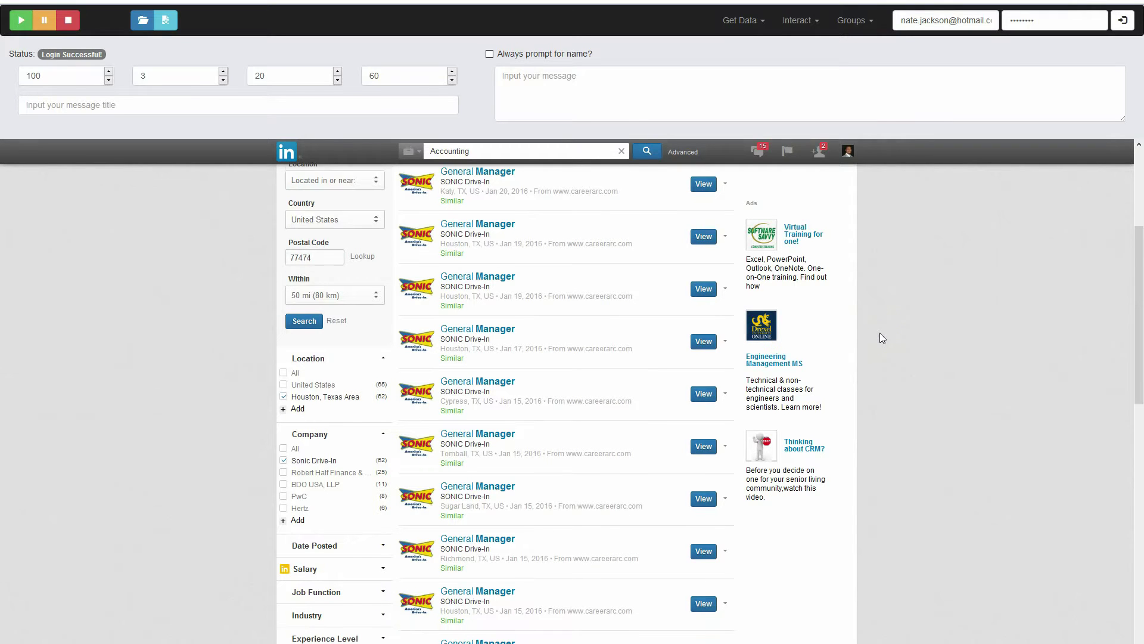
scroll(264, 362, "up", 2)
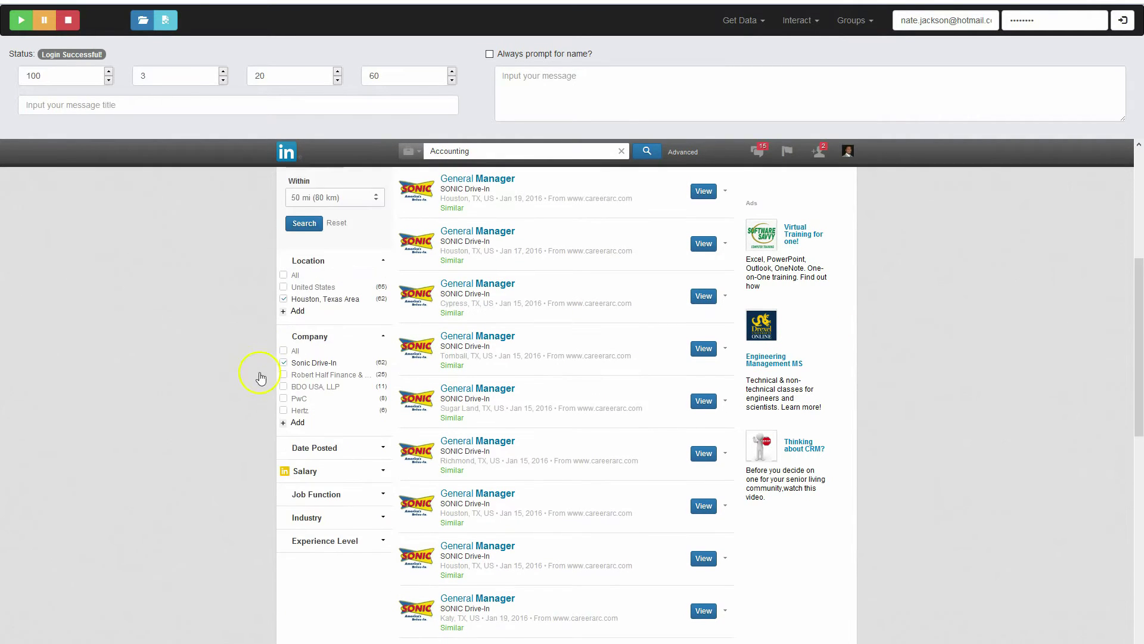
left_click(284, 395)
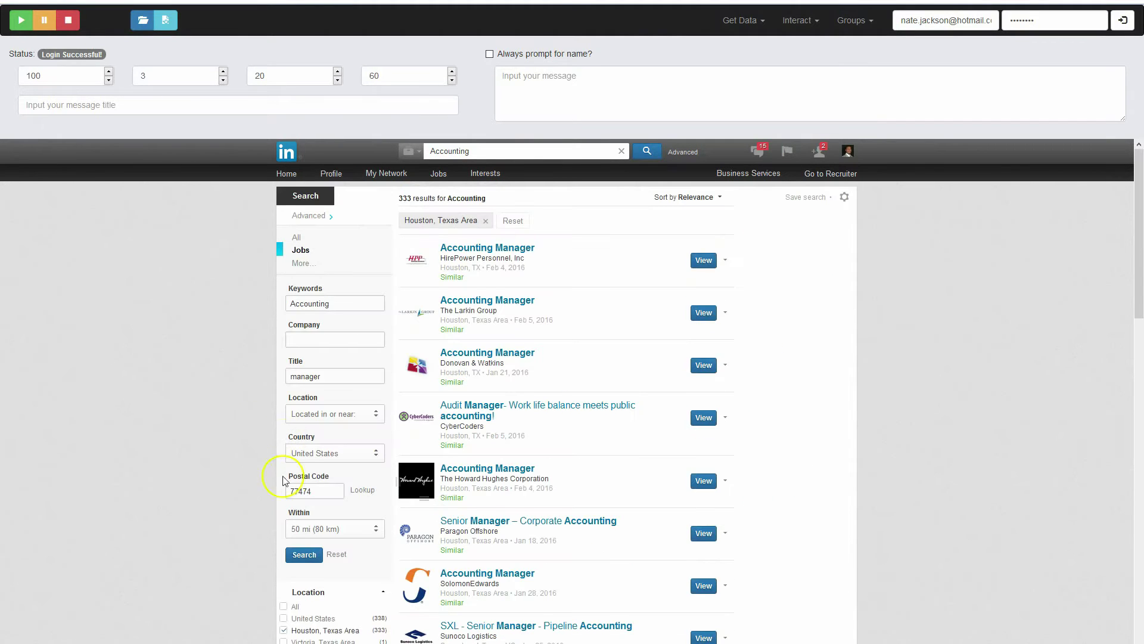
scroll(265, 551, "down", 5)
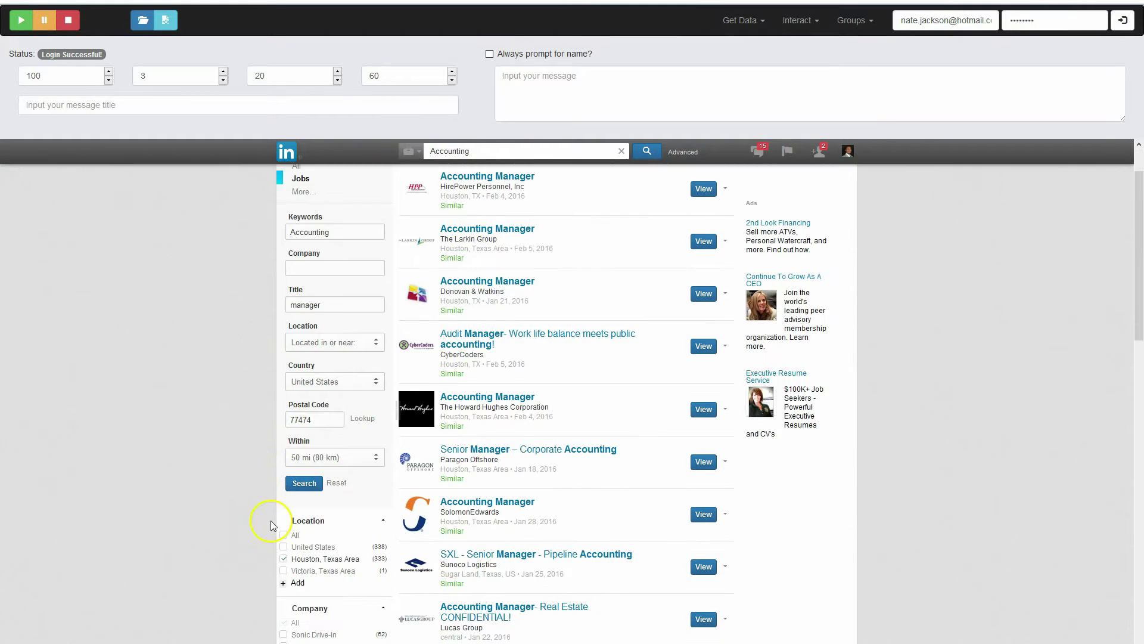
scroll(269, 511, "down", 1)
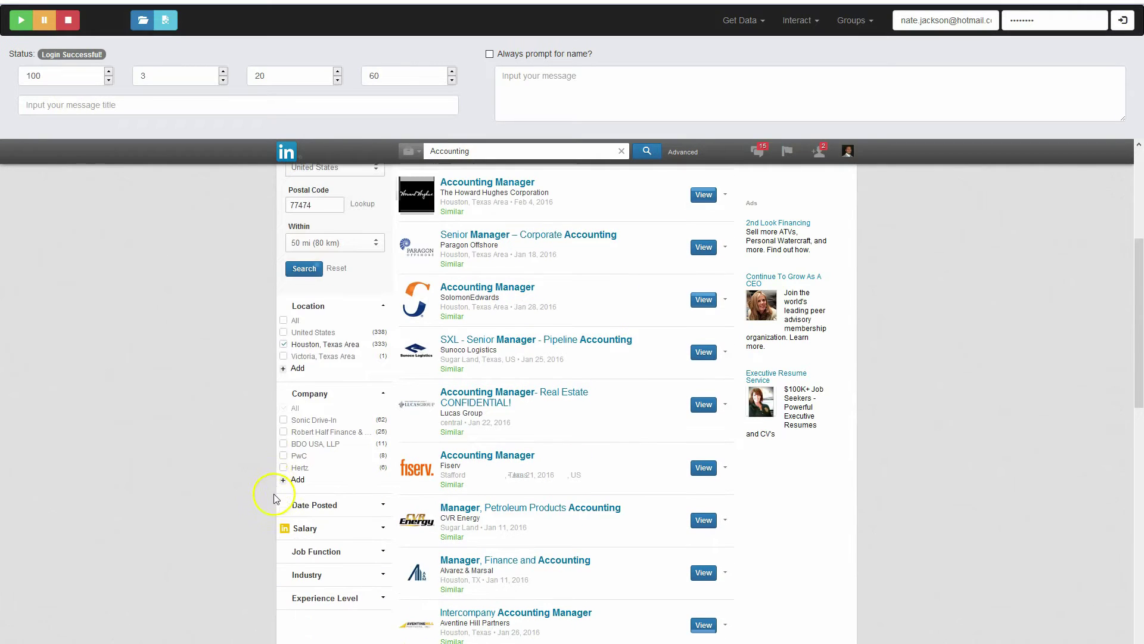
left_click(284, 433)
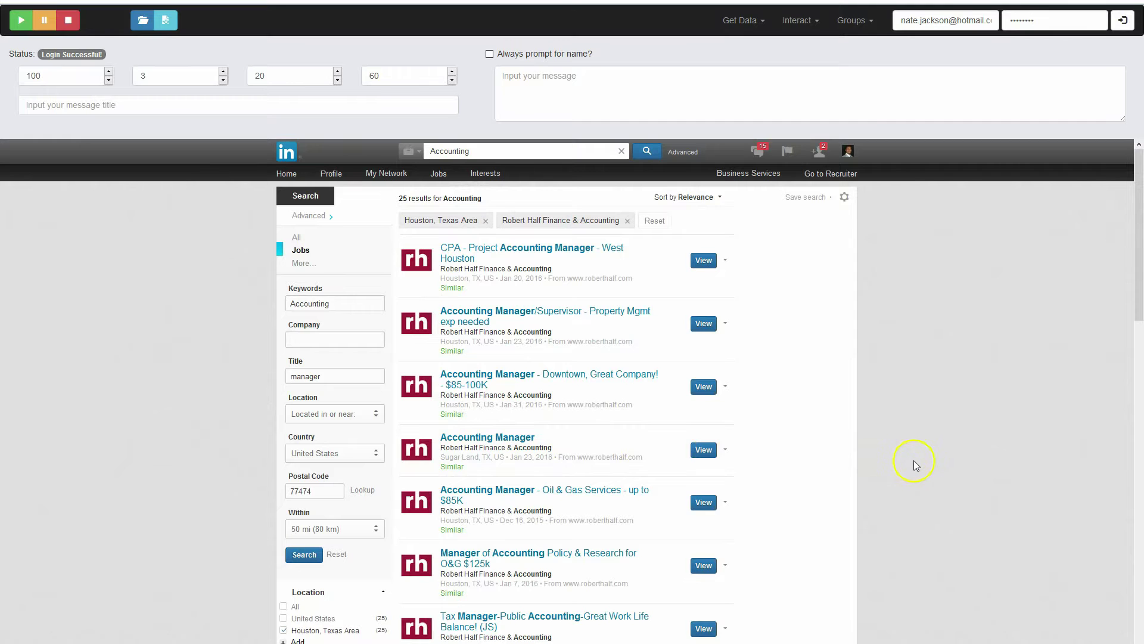
scroll(937, 414, "down", 3)
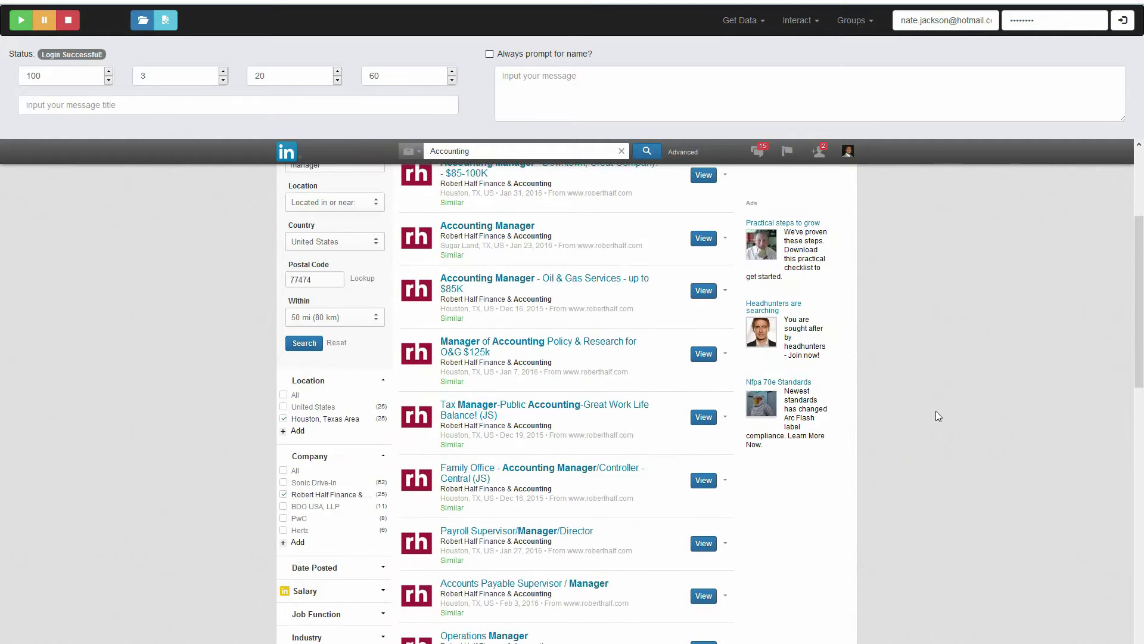
scroll(936, 416, "down", 6)
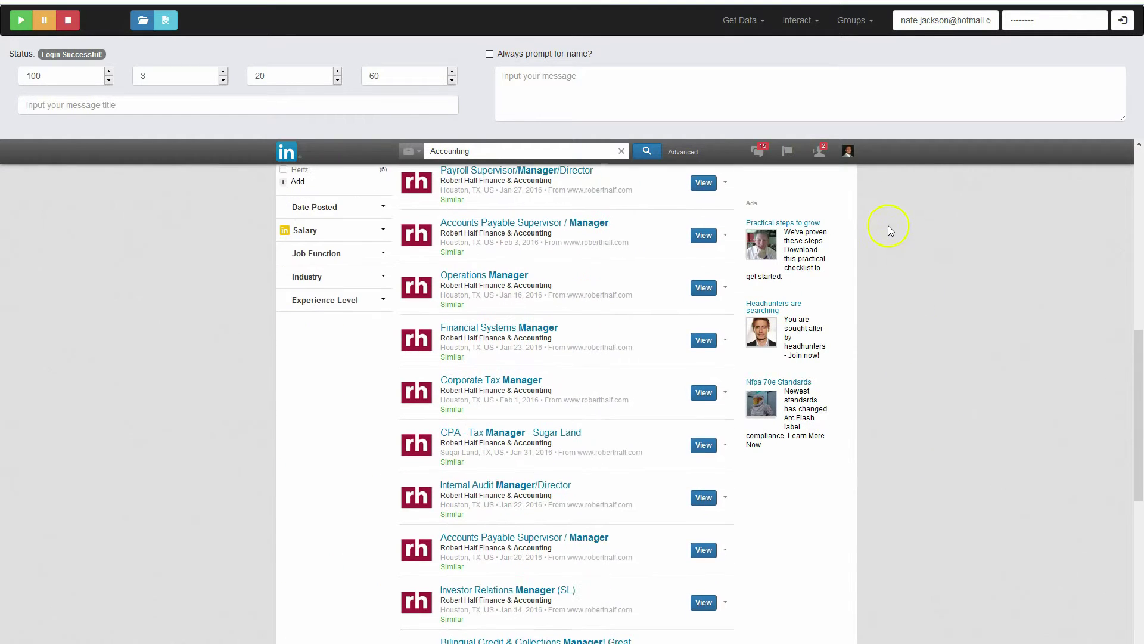
scroll(812, 133, "up", 3)
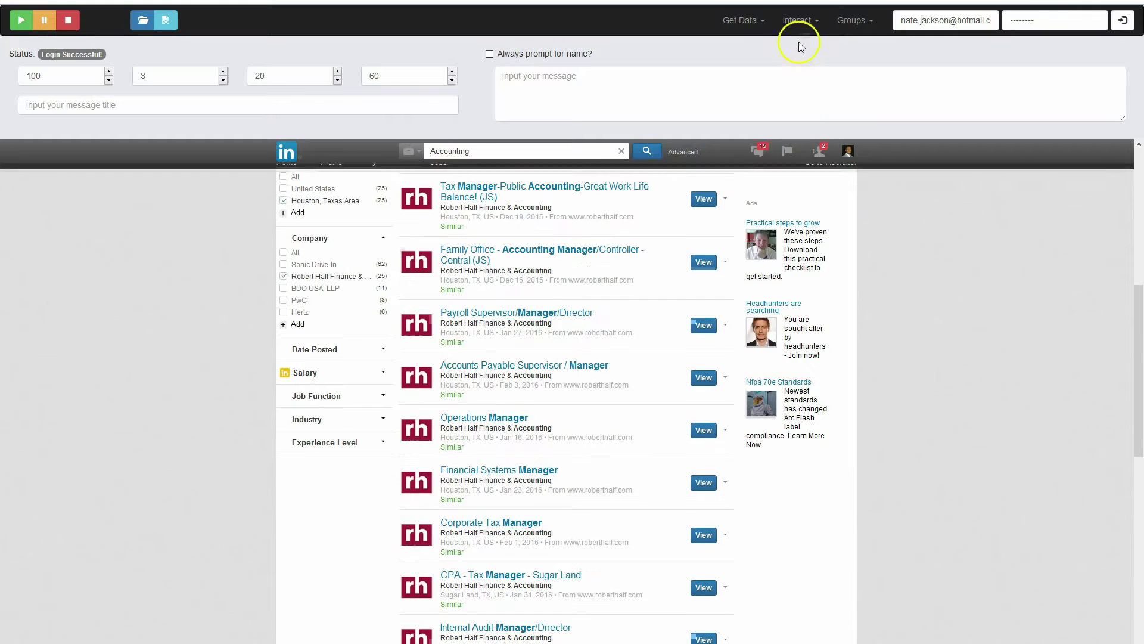
Activate LinkedIn Search scraping and dismiss its instructions.
left_click(744, 20)
left_click(733, 104)
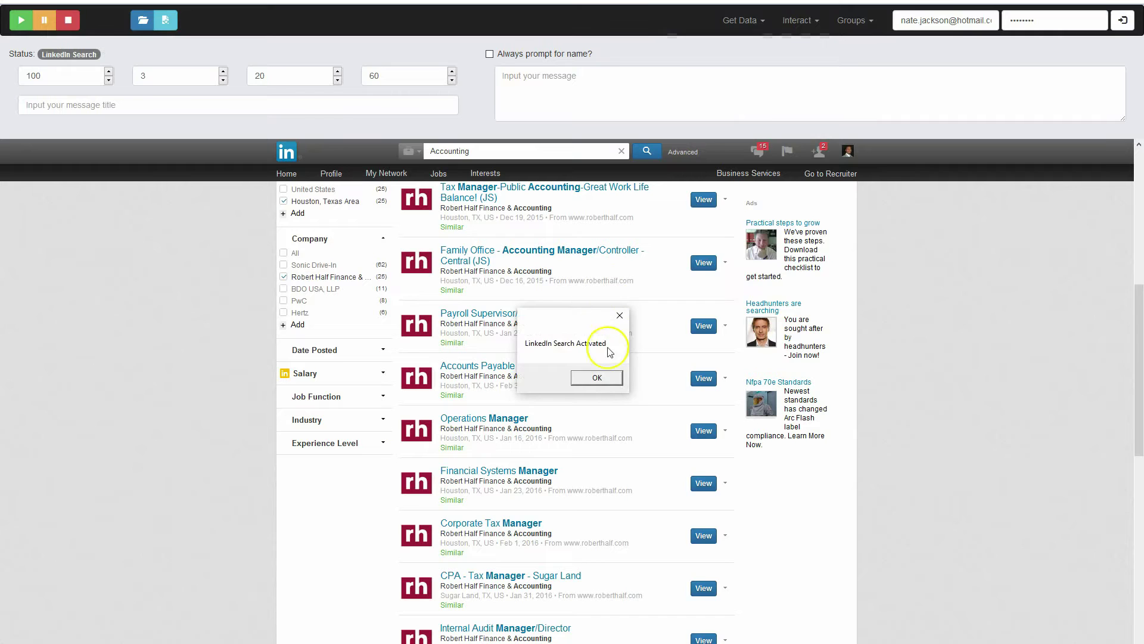
left_click(604, 375)
left_click(649, 395)
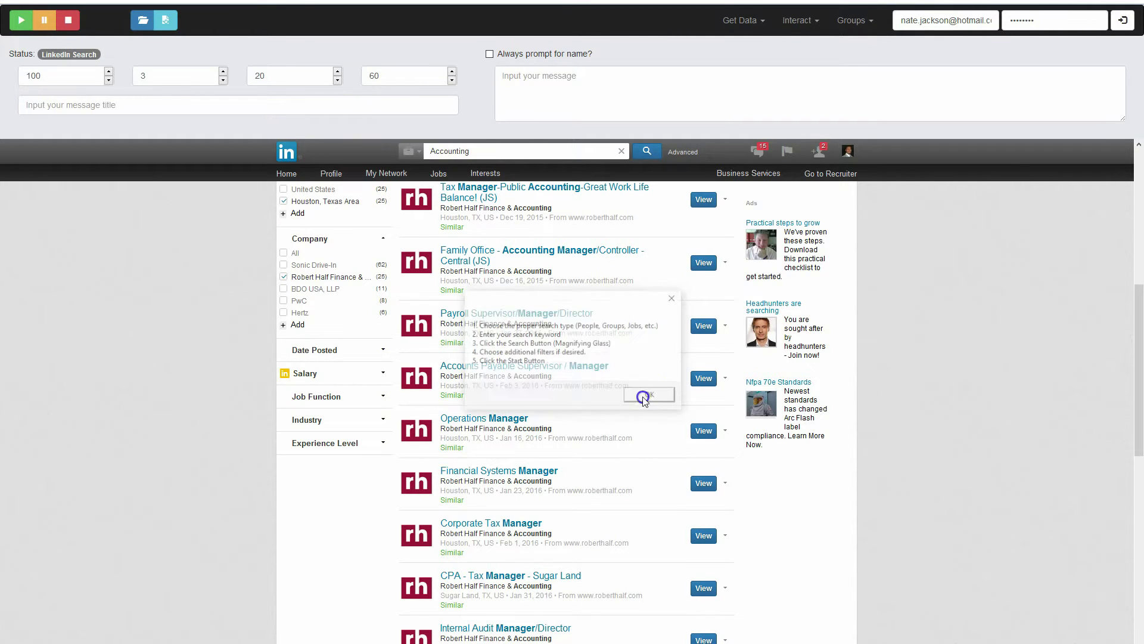
Choose HoustonAccountingJobs.csv on the Desktop as the save file.
left_click(166, 19)
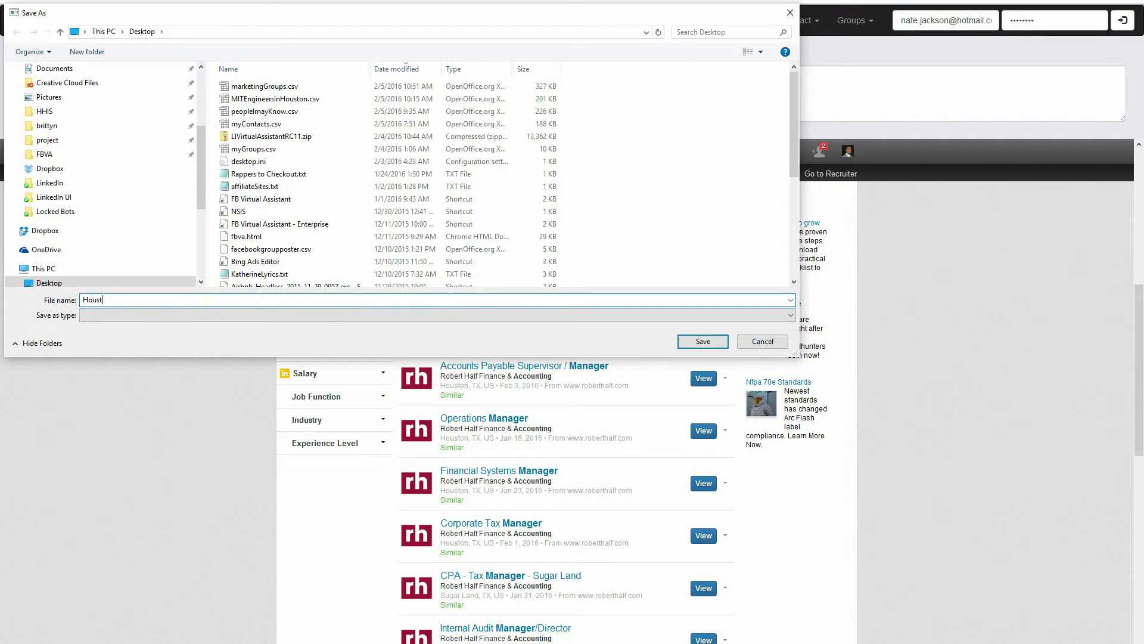
type("onAccountingJobs.csv")
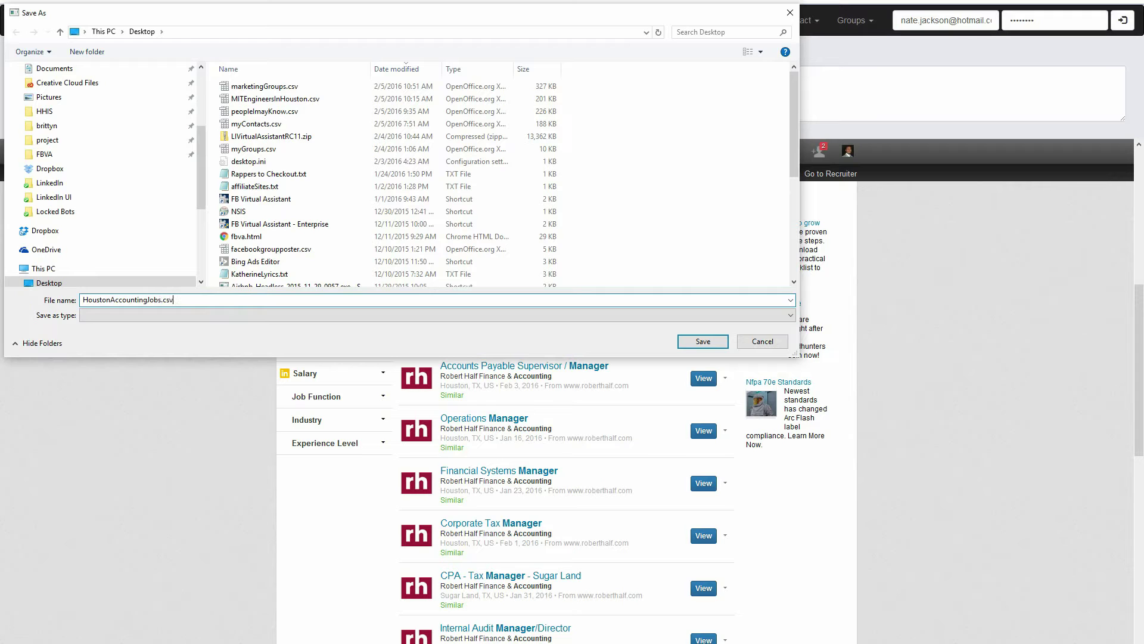
left_click(698, 340)
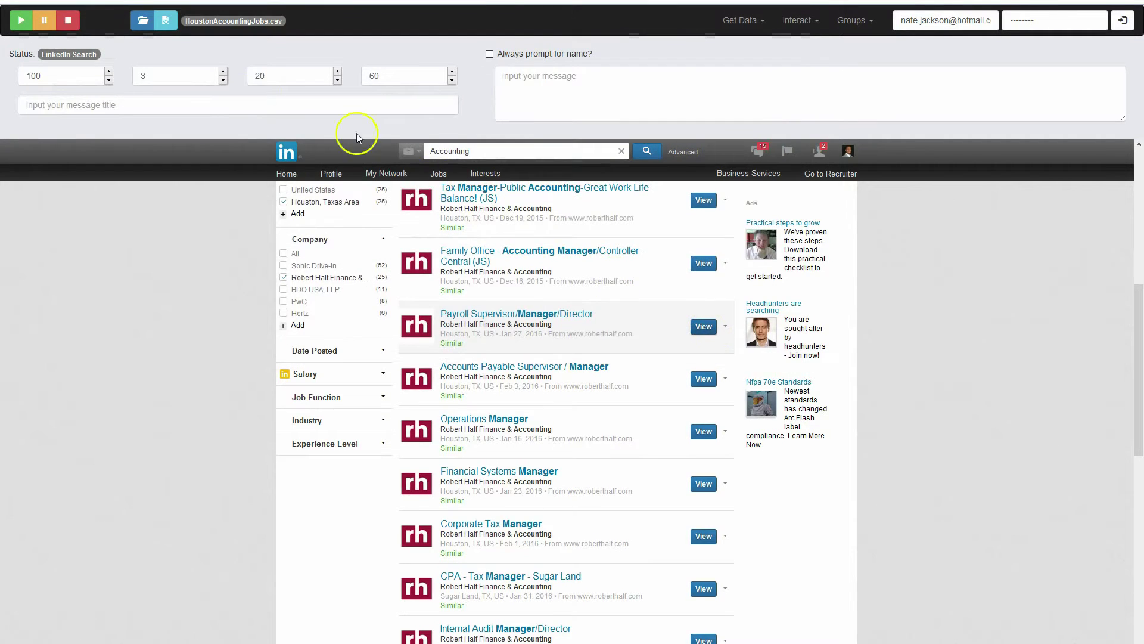
Scrape all 25 jobs, acknowledge the Done message, and select HoustonAccountingJobs.csv on the desktop.
left_click(21, 23)
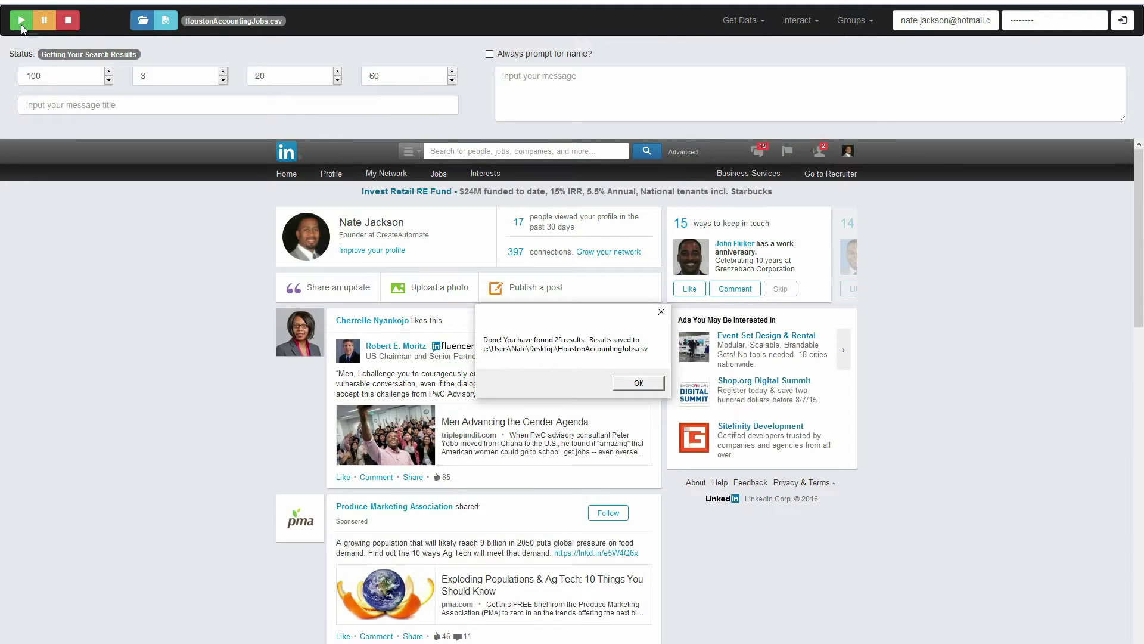
left_click(643, 385)
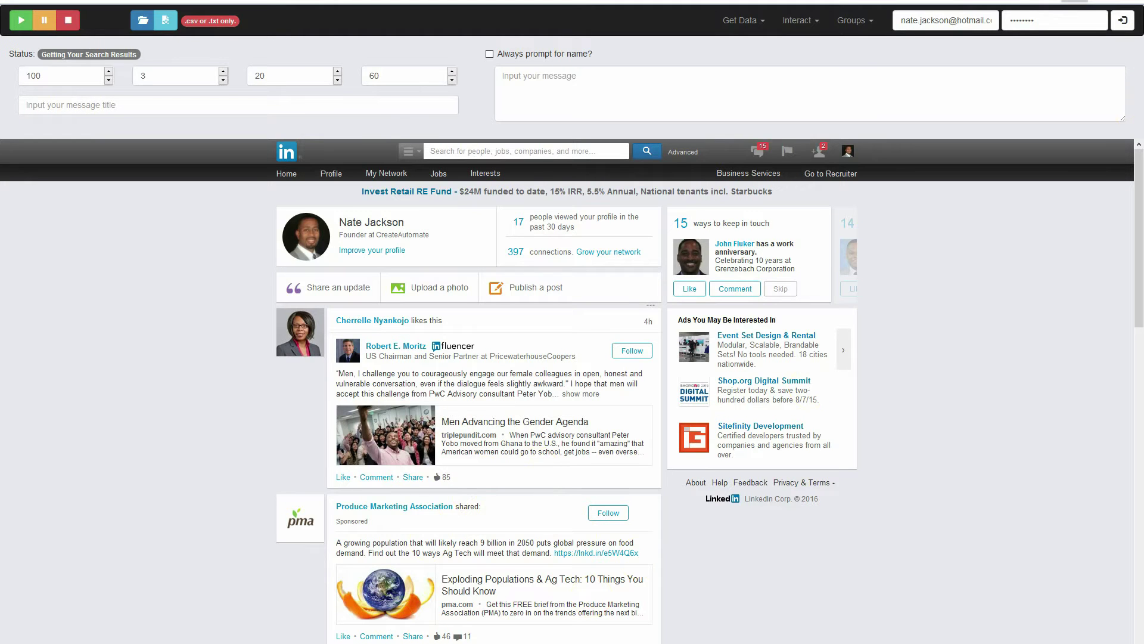
key("super+d")
left_click(154, 450)
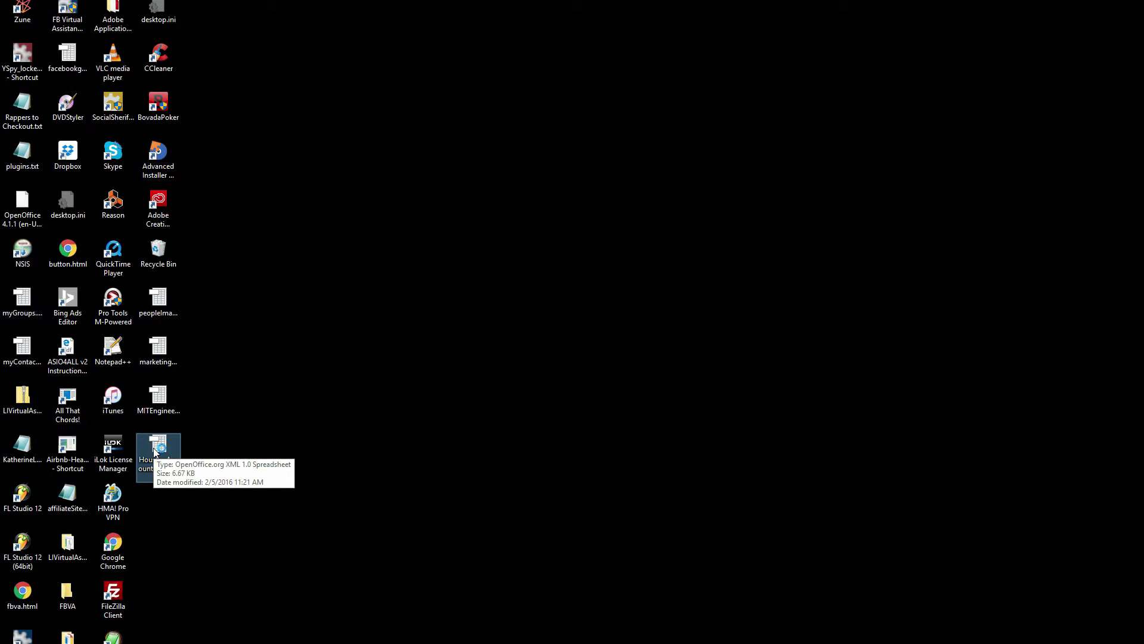
Open HoustonAccountingJobs.csv from the desktop in OpenOffice.
double_click(154, 451)
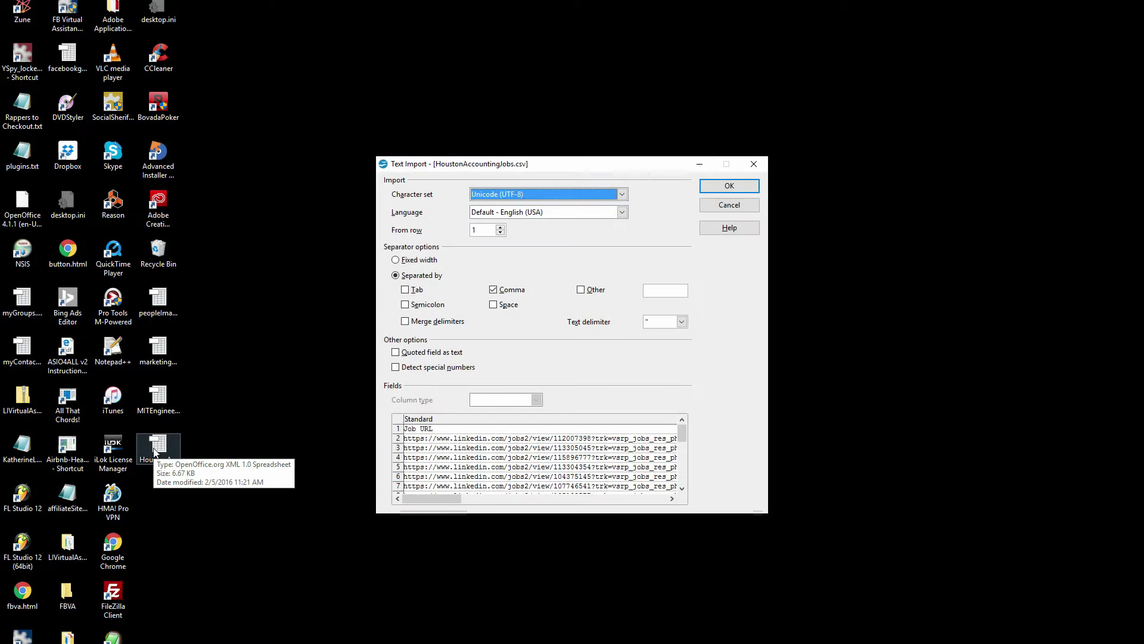
Accept the comma-separated import and review the Job URL through Posting Date columns.
left_click(730, 186)
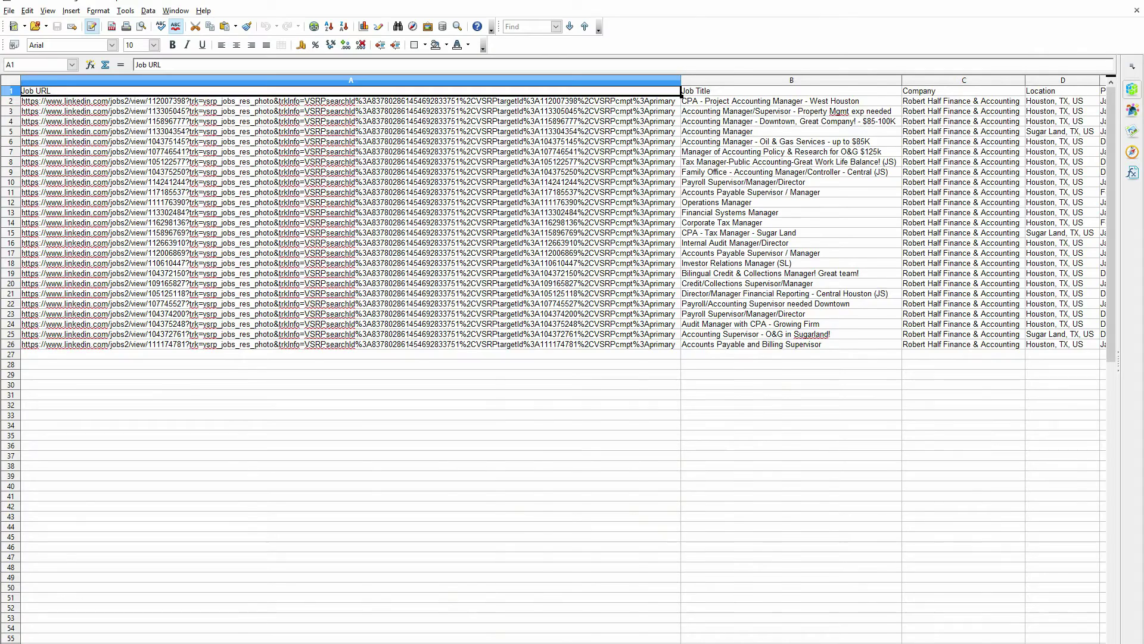
scroll(561, 357, "right", 1)
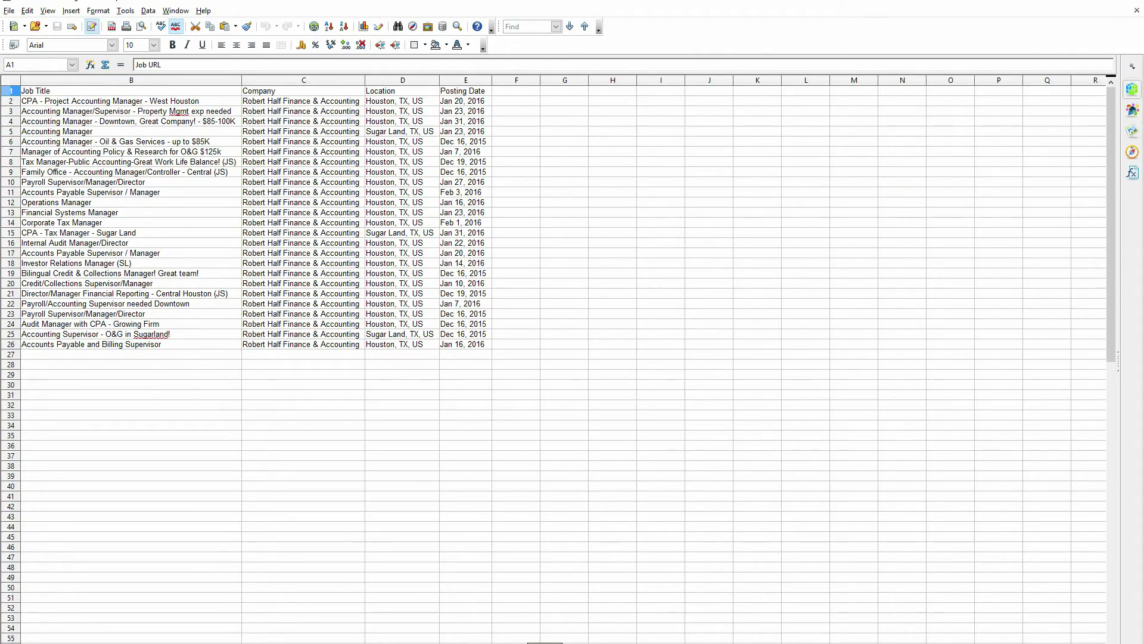
scroll(561, 358, "left", 1)
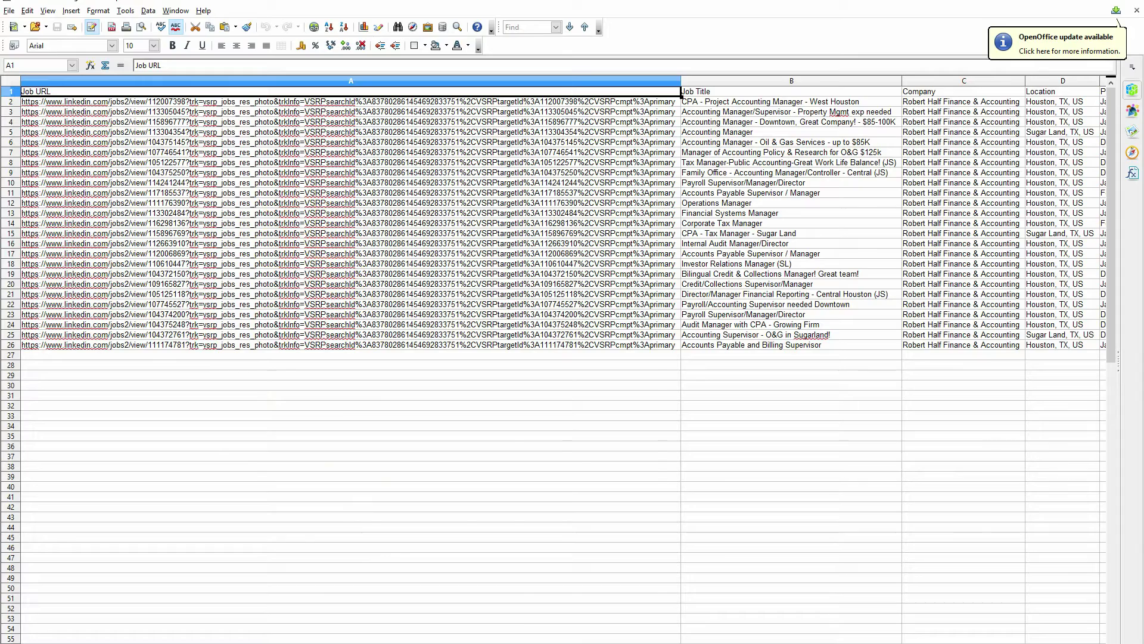
scroll(521, 642, "right", 3)
scroll(522, 642, "left", 3)
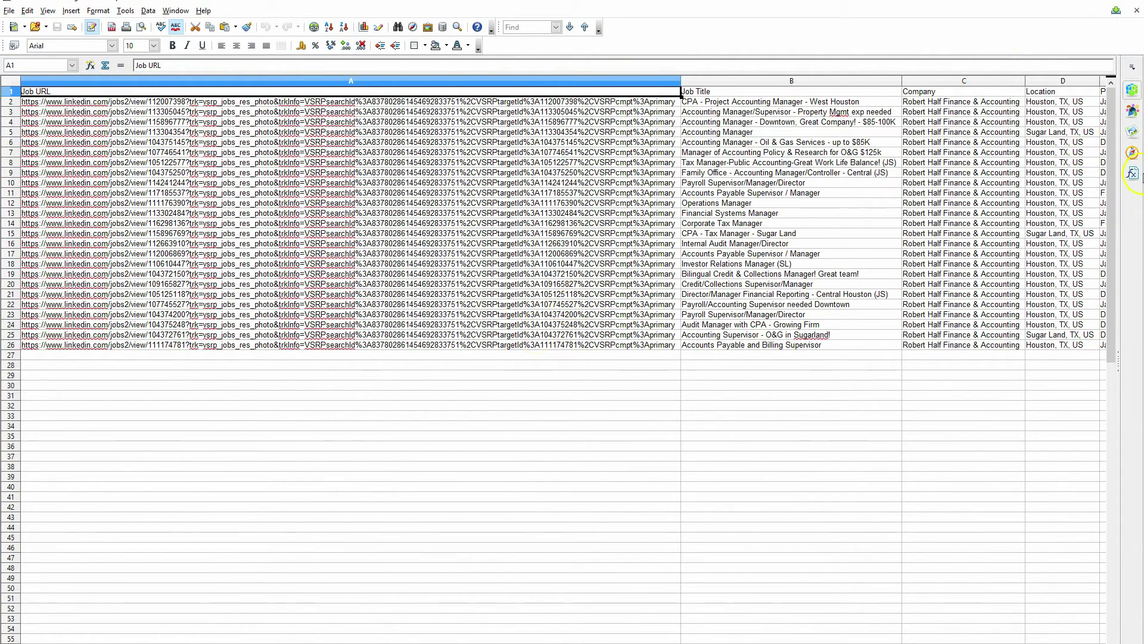
scroll(423, 642, "right", 2)
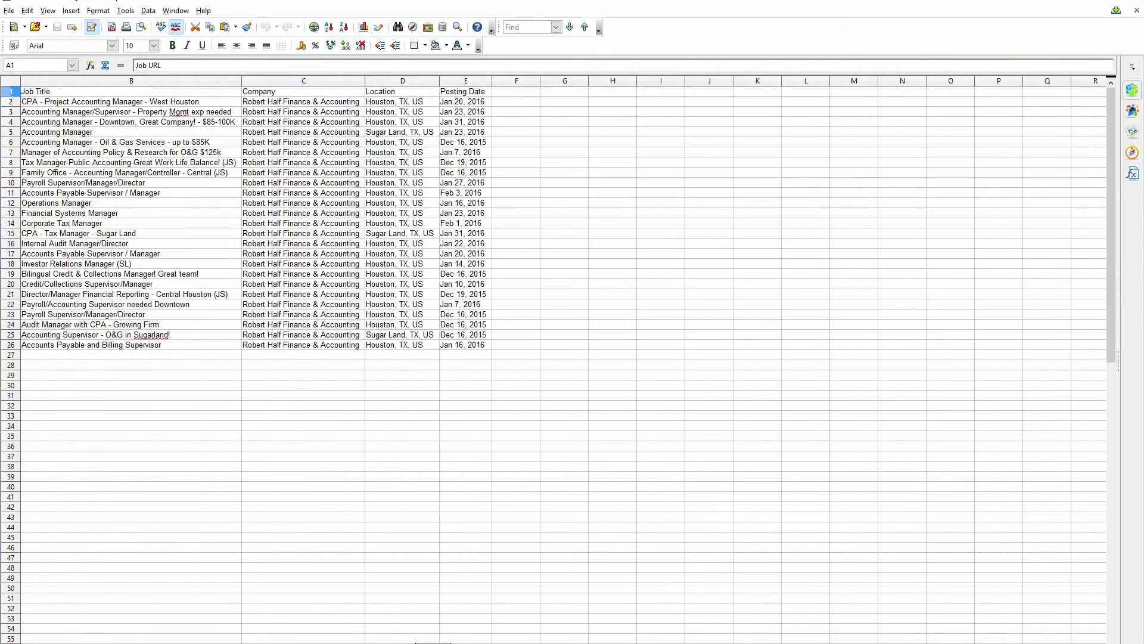
scroll(423, 642, "left", 2)
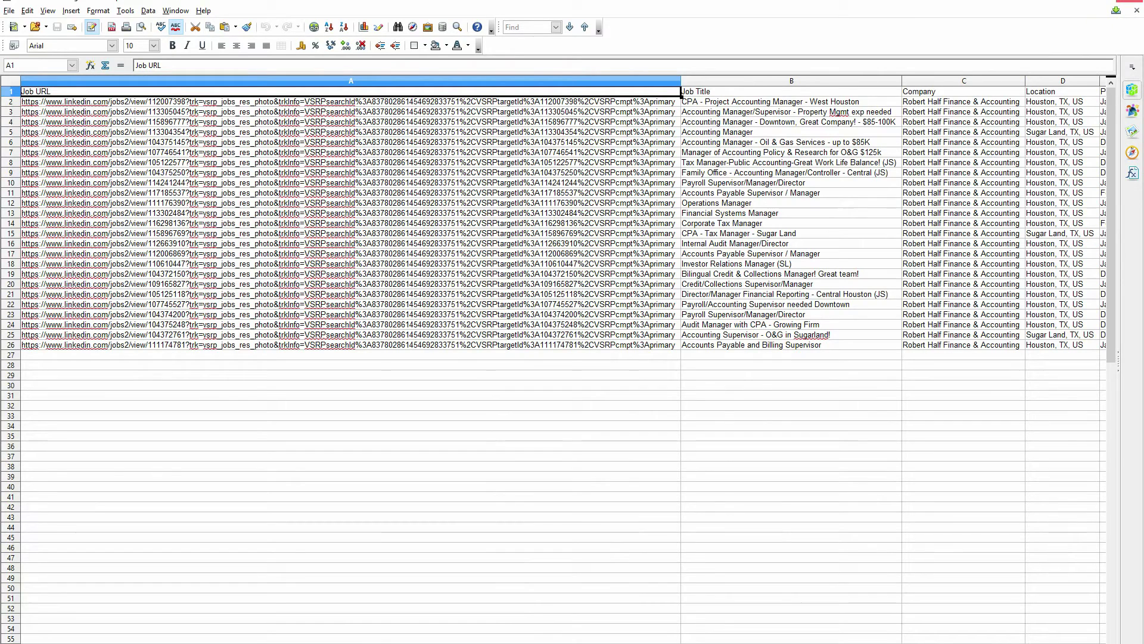
Close OpenOffice, then search LinkedIn Companies for 'houston' (28,349 results).
left_click(1137, 11)
left_click(1132, 2)
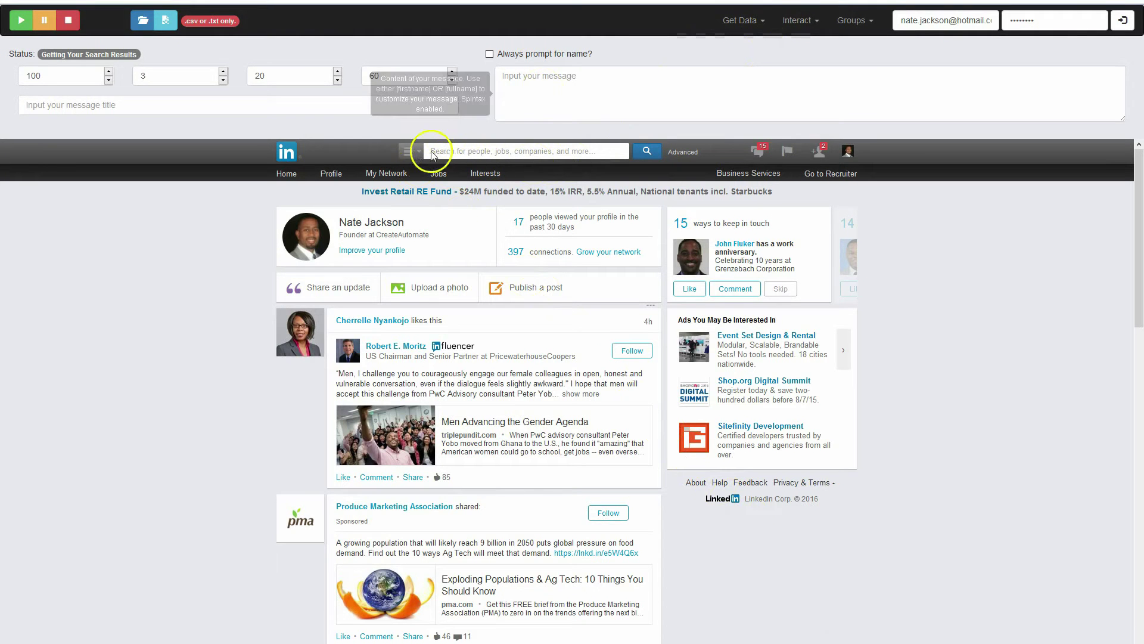
left_click(408, 152)
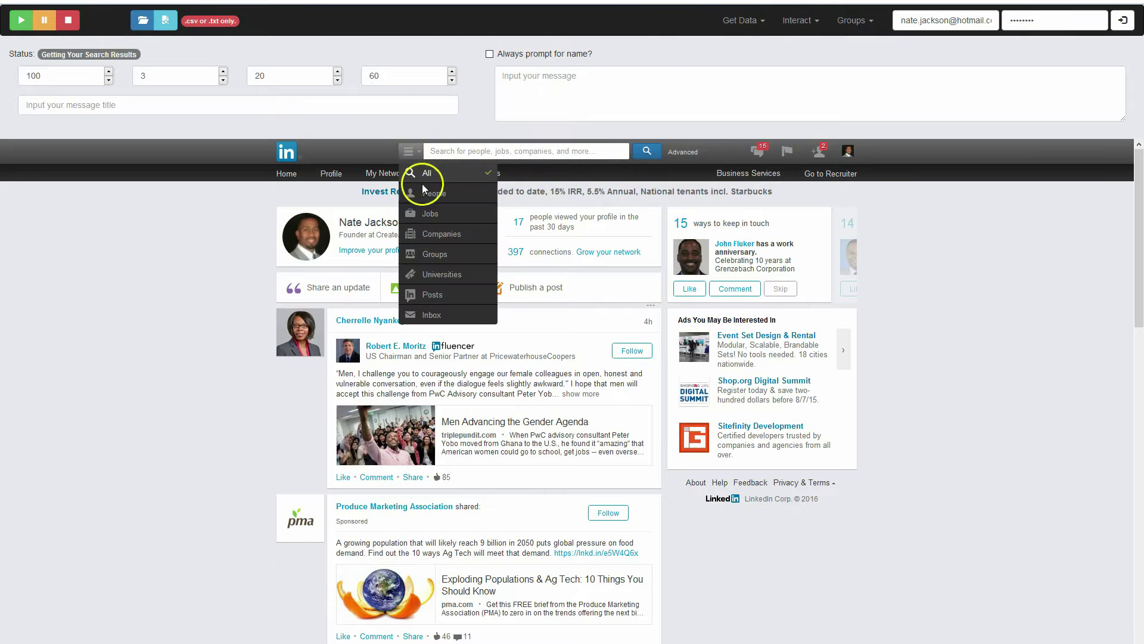
left_click(435, 235)
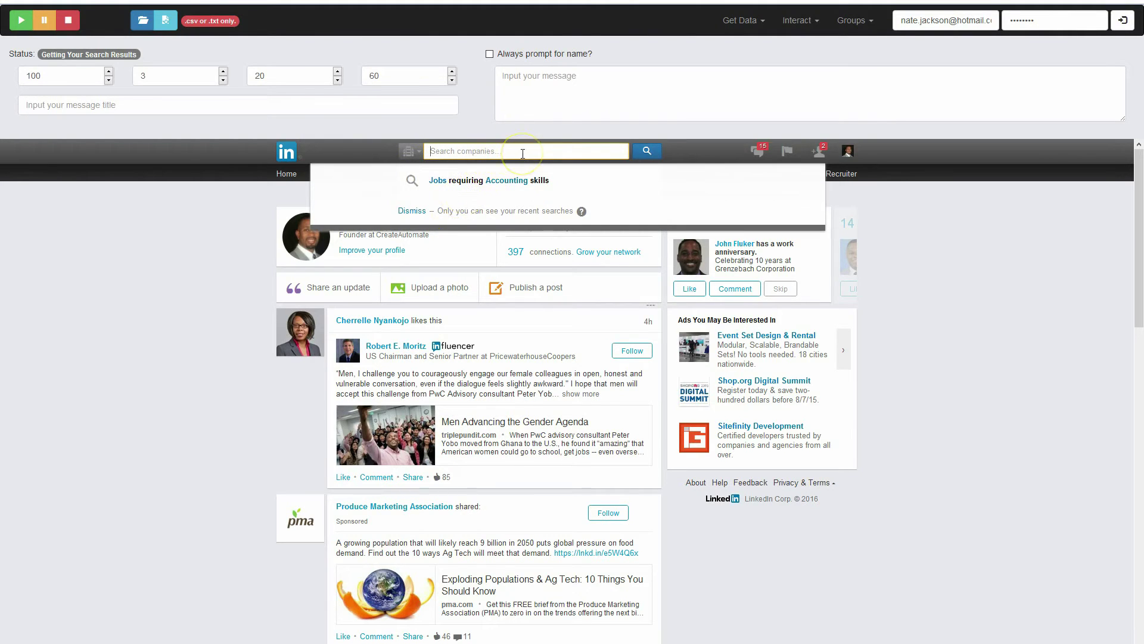
type("houston")
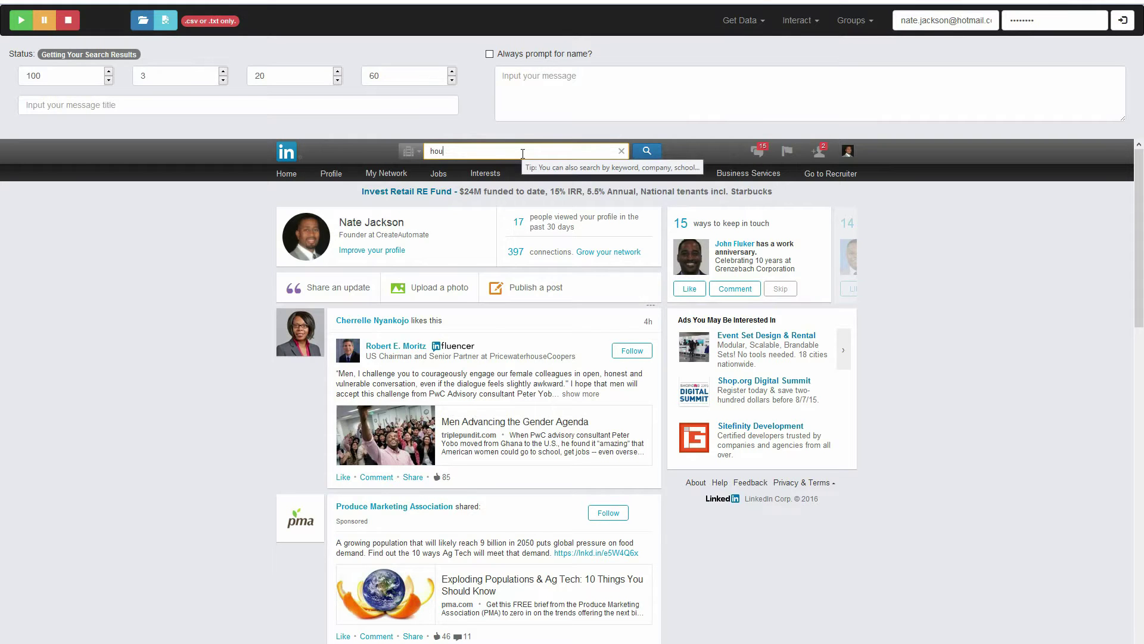
left_click(651, 151)
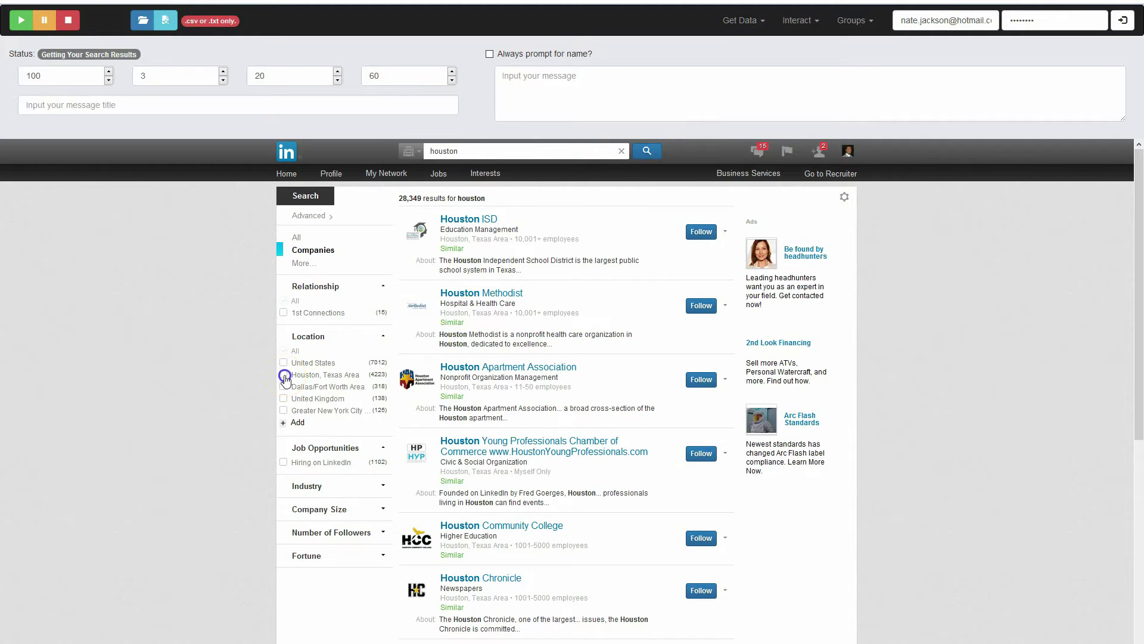
Filter the houston company results to the Houston, Texas Area.
left_click(284, 375)
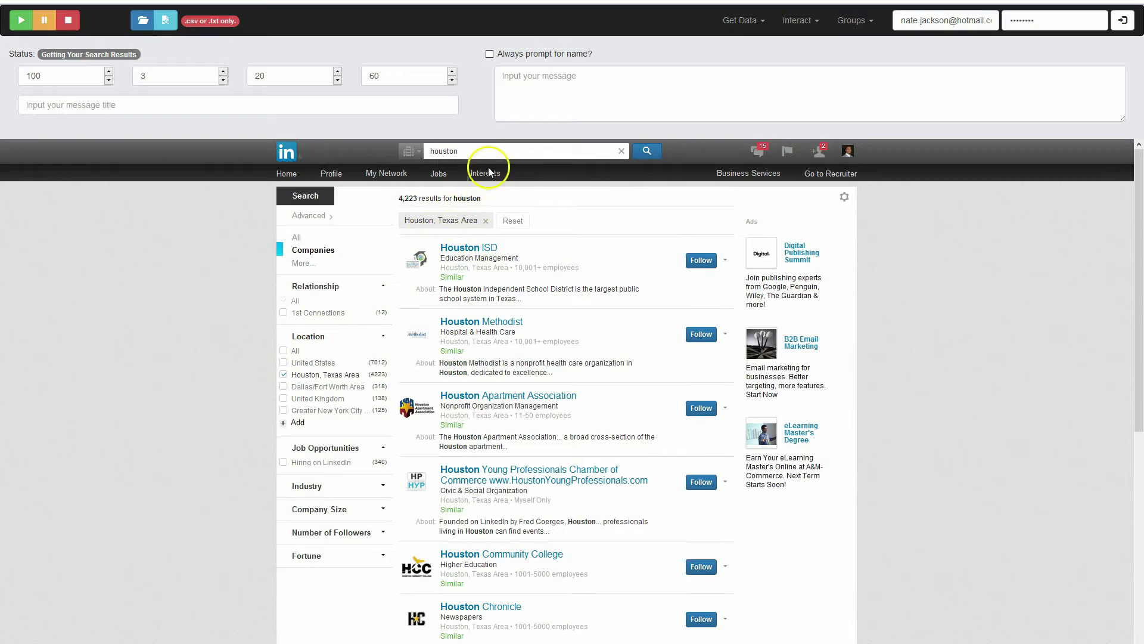
scroll(483, 492, "down", 5)
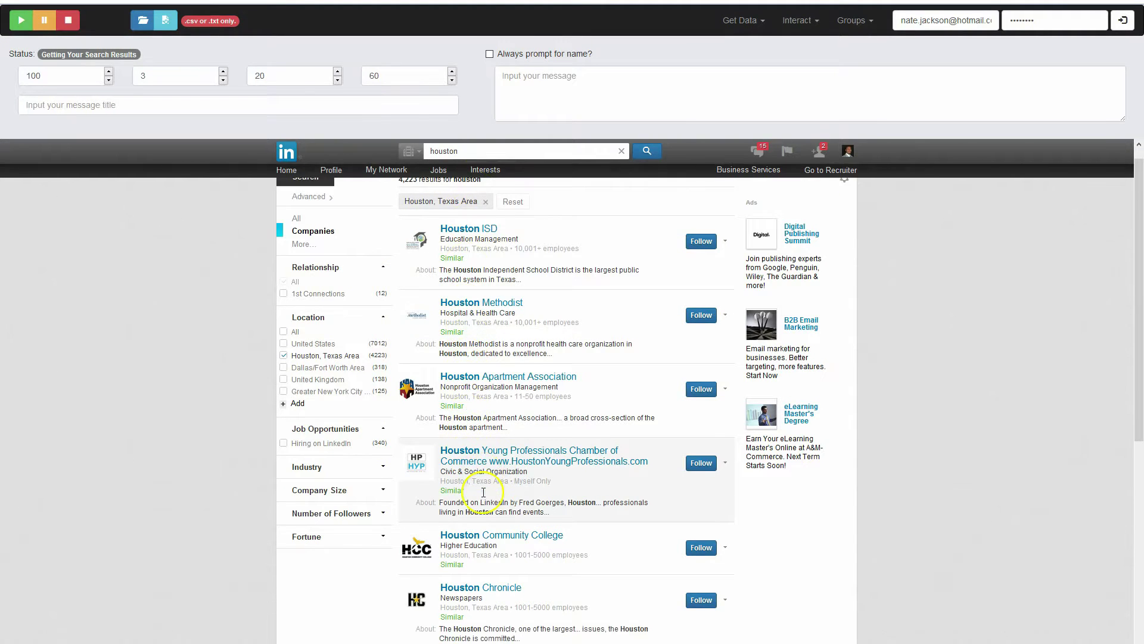
scroll(478, 499, "down", 3)
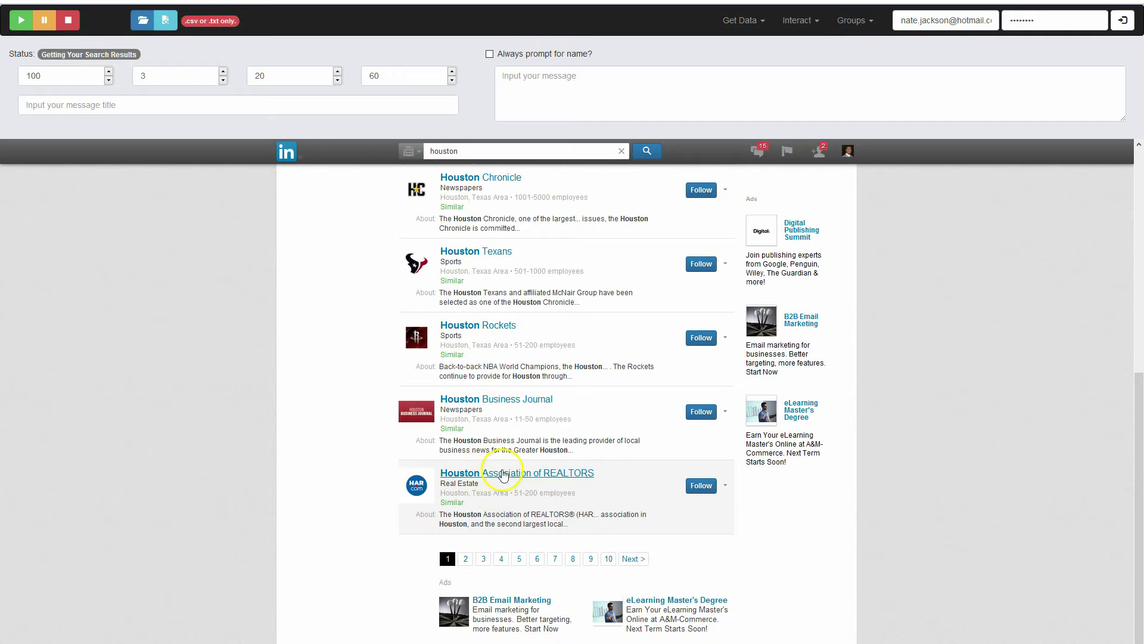
scroll(502, 475, "up", 8)
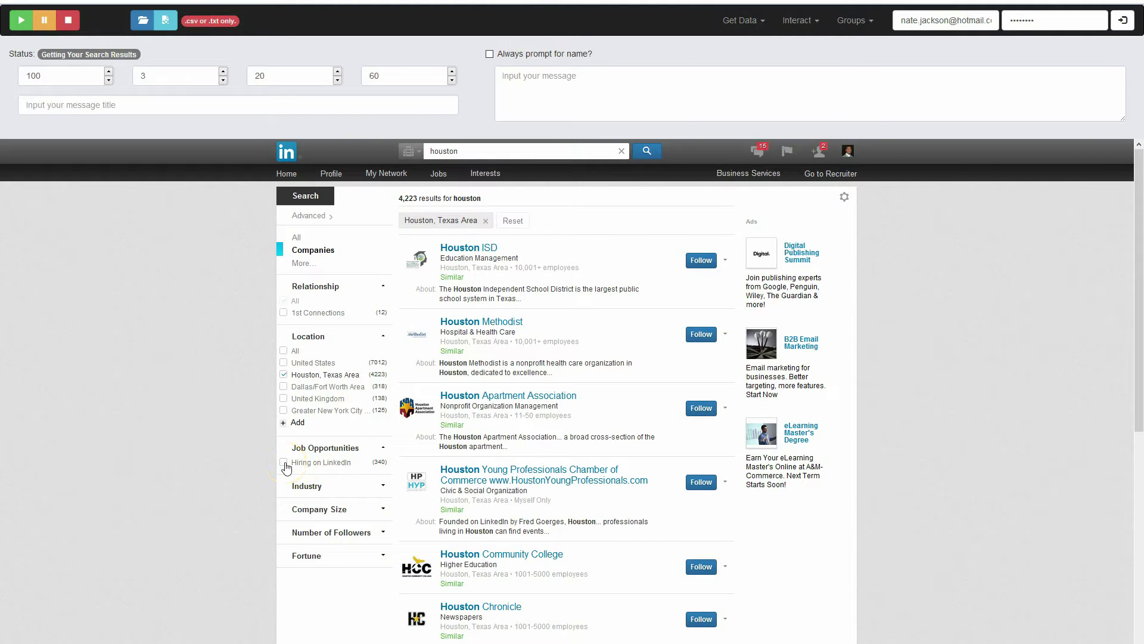
Narrow to 1st Connections companies and review the 12 results.
left_click(284, 314)
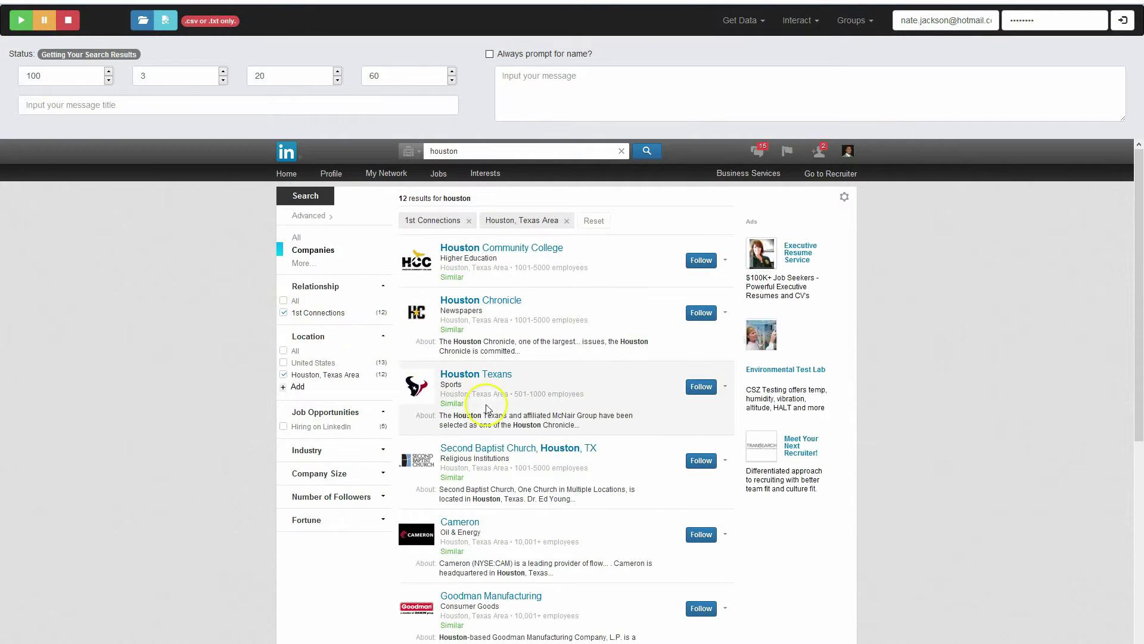
scroll(692, 441, "down", 2)
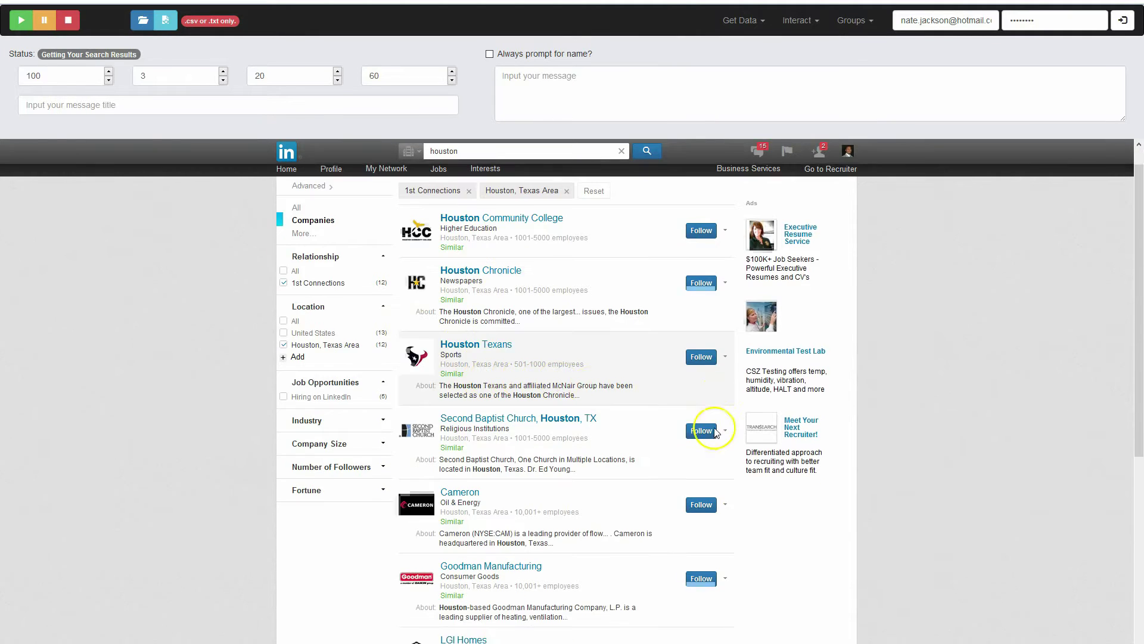
scroll(560, 453, "down", 2)
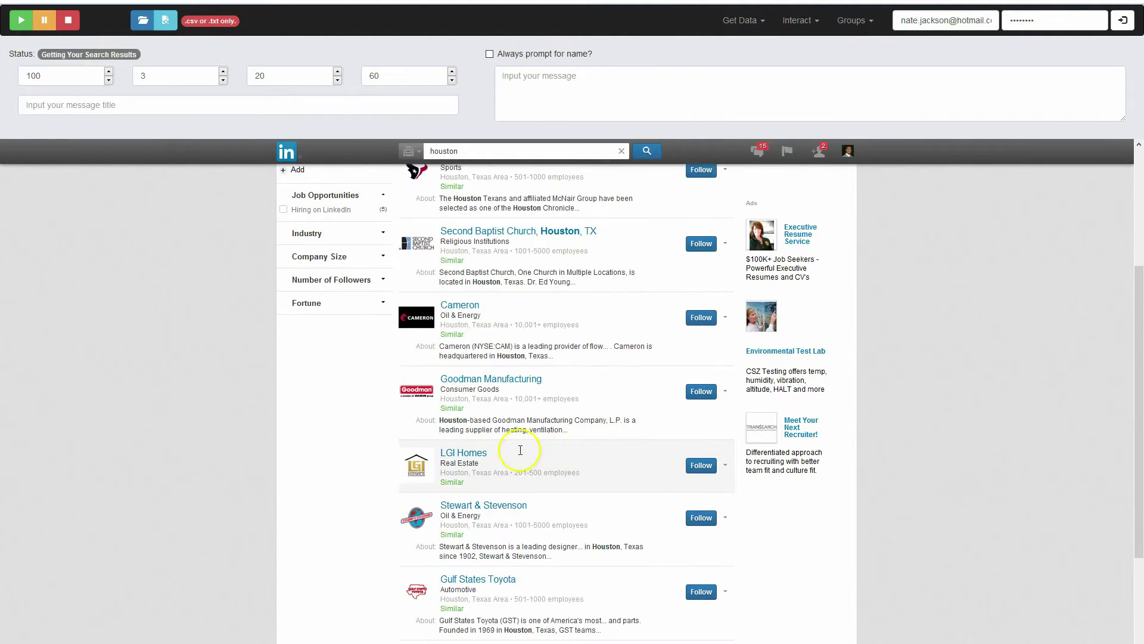
scroll(322, 418, "down", 1)
scroll(284, 391, "up", 1)
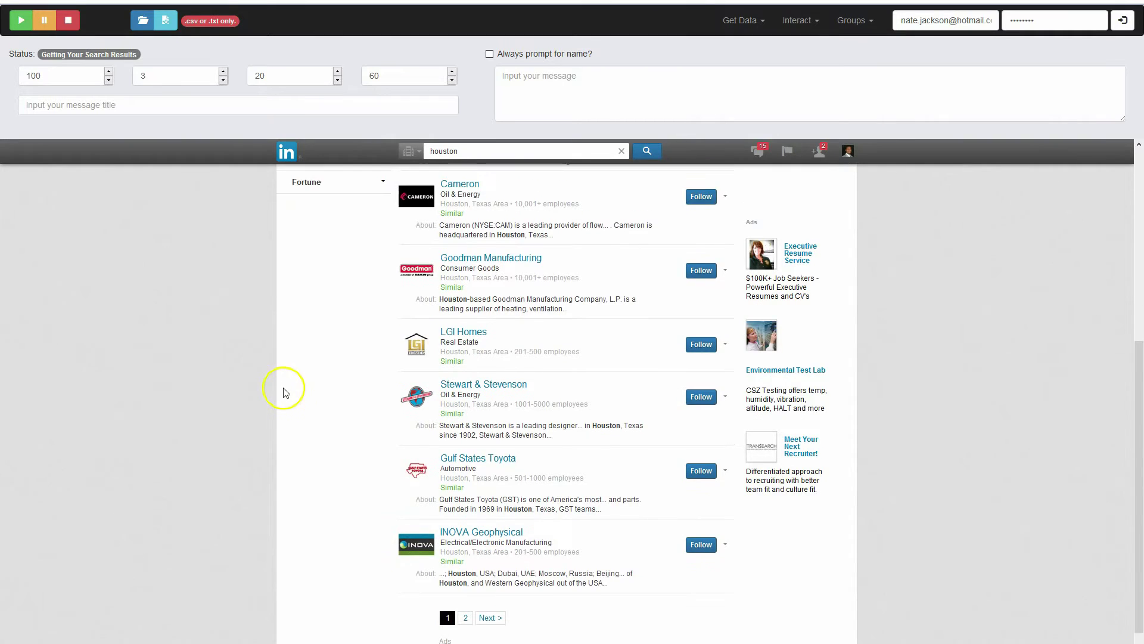
scroll(477, 471, "up", 3)
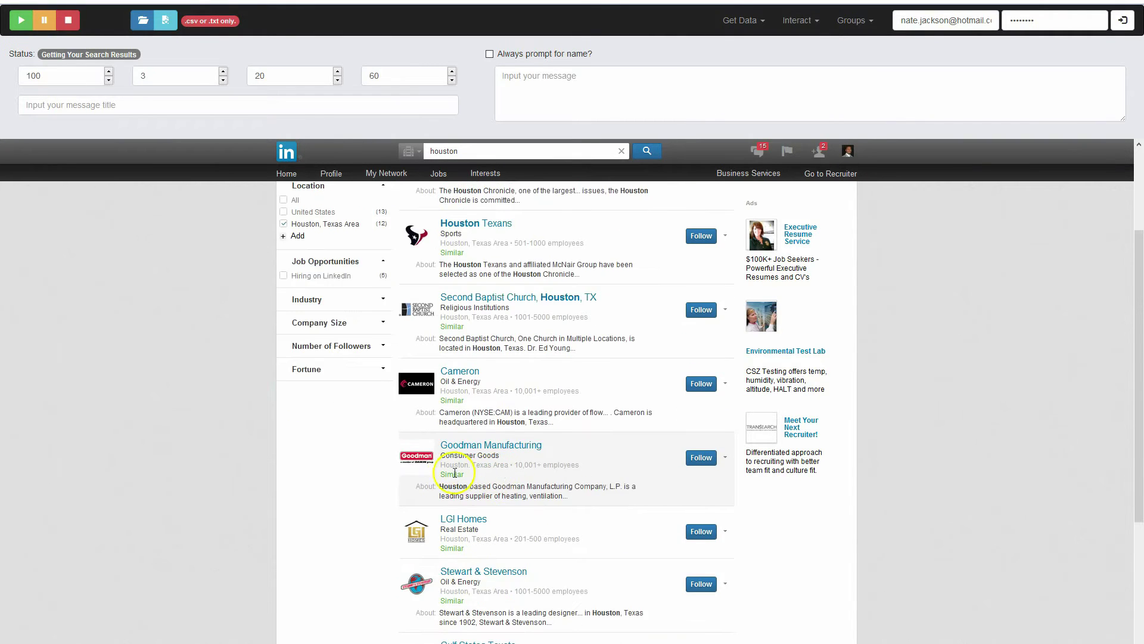
scroll(470, 256, "up", 1)
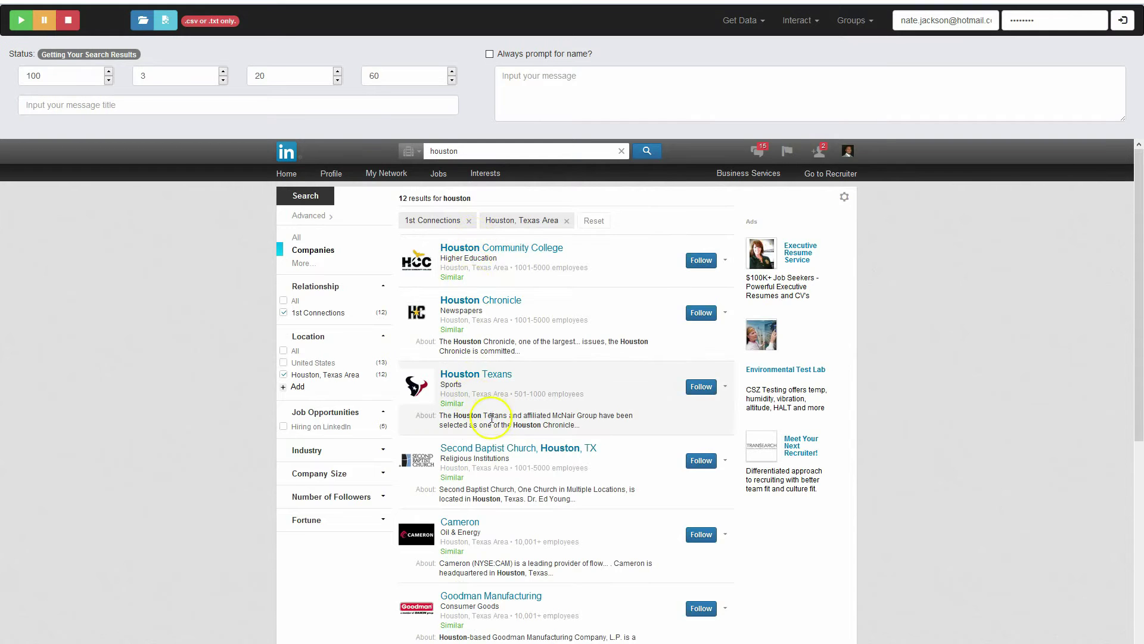
scroll(488, 444, "down", 1)
scroll(487, 447, "down", 3)
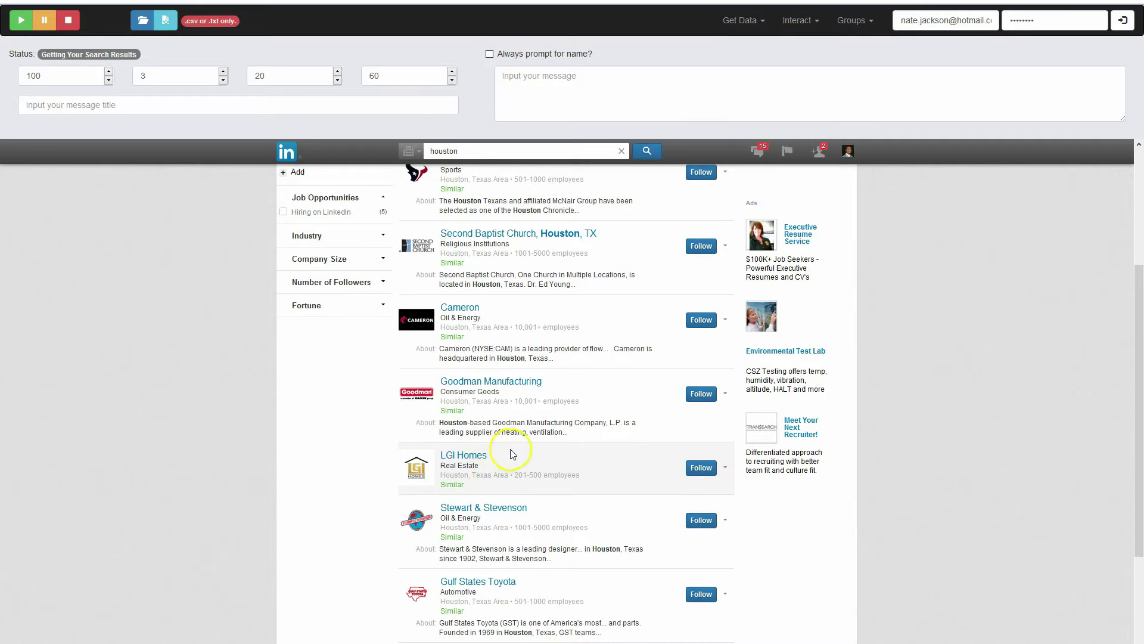
scroll(510, 451, "down", 4)
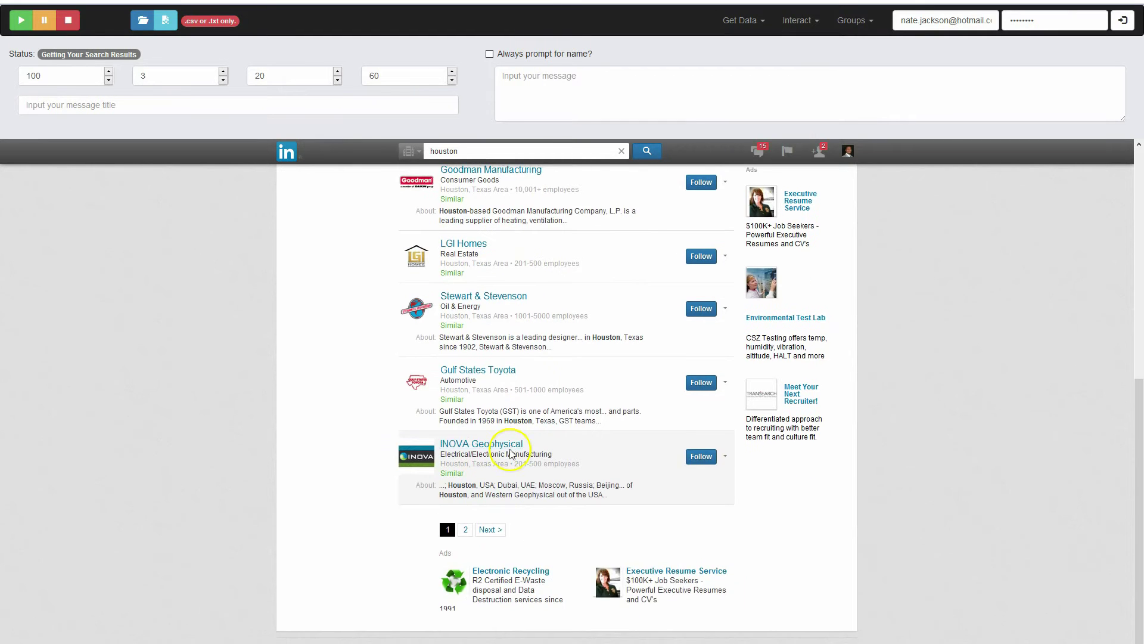
scroll(507, 450, "up", 4)
scroll(427, 444, "up", 4)
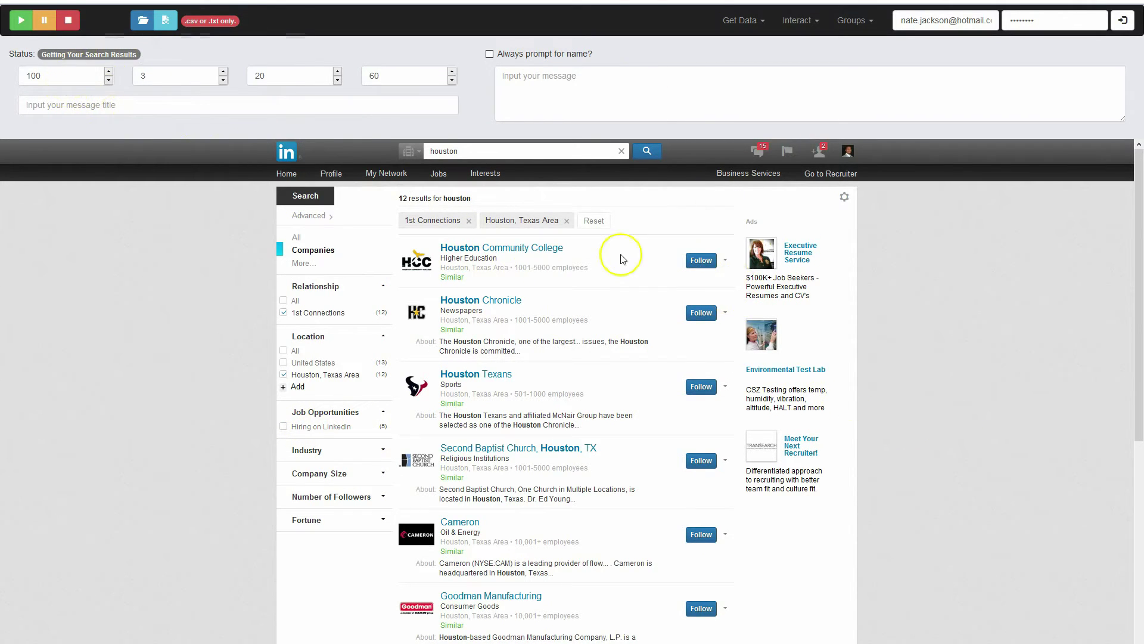
Save the companies as HoustonCompaniesOfContacts.csv, dismiss the Done message, and show the desktop.
left_click(171, 23)
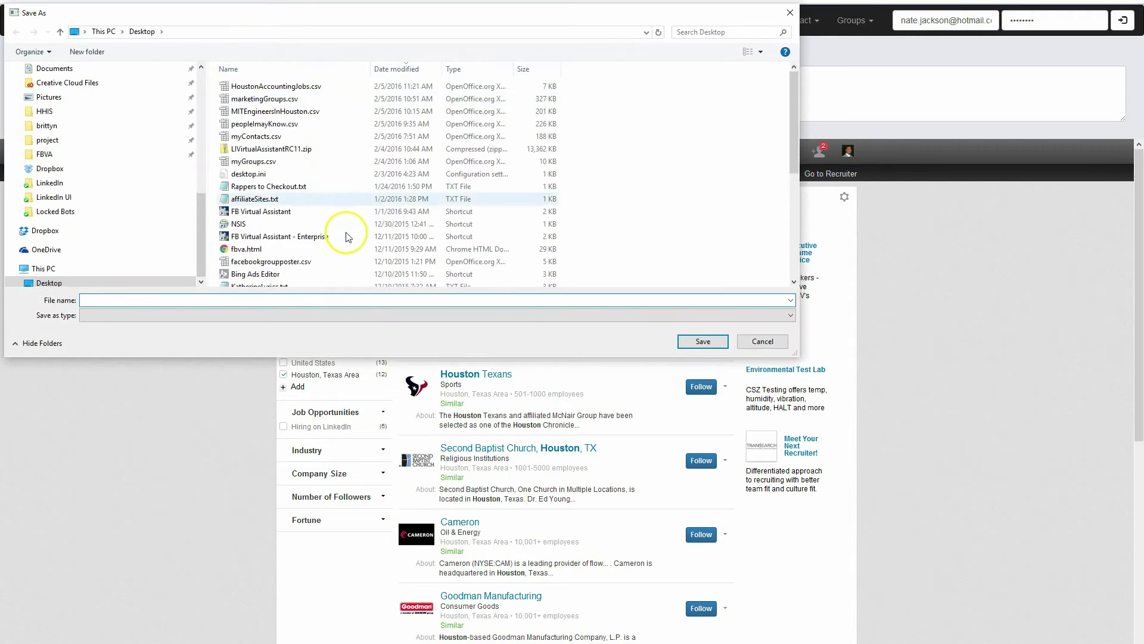
left_click(336, 301)
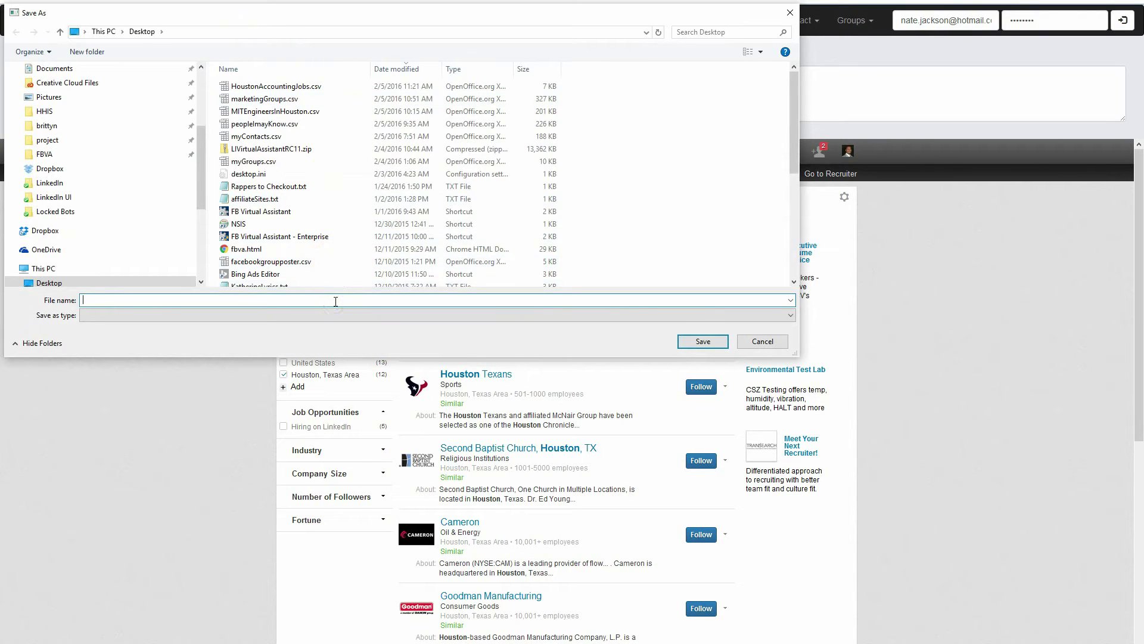
type("HoustonCompaniesOfContacts.csv")
key("Return")
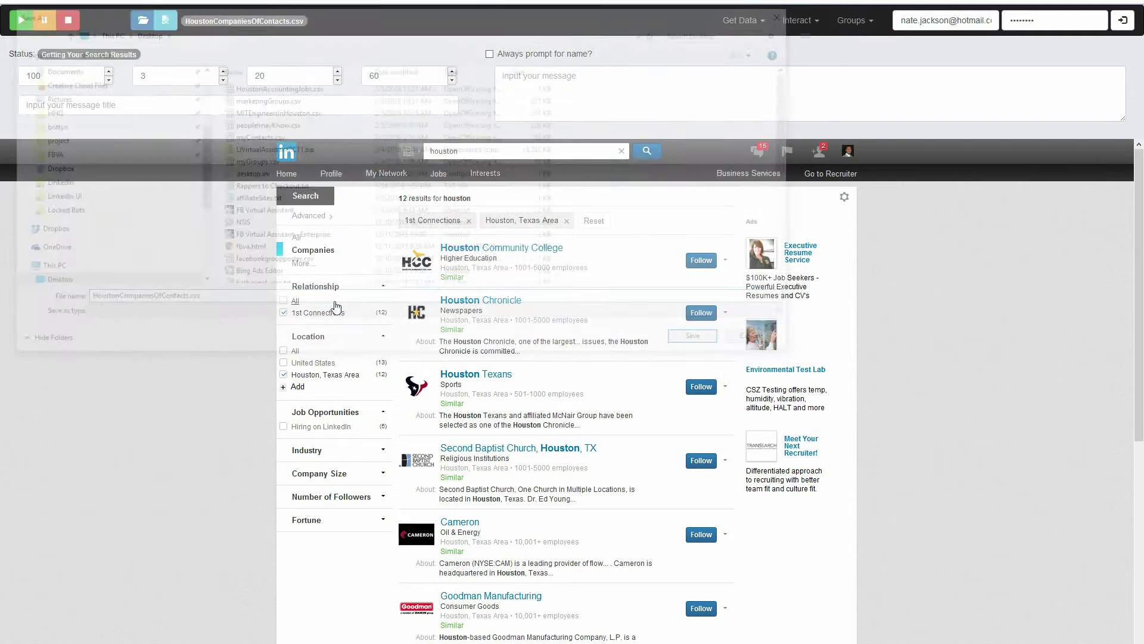
left_click(381, 170)
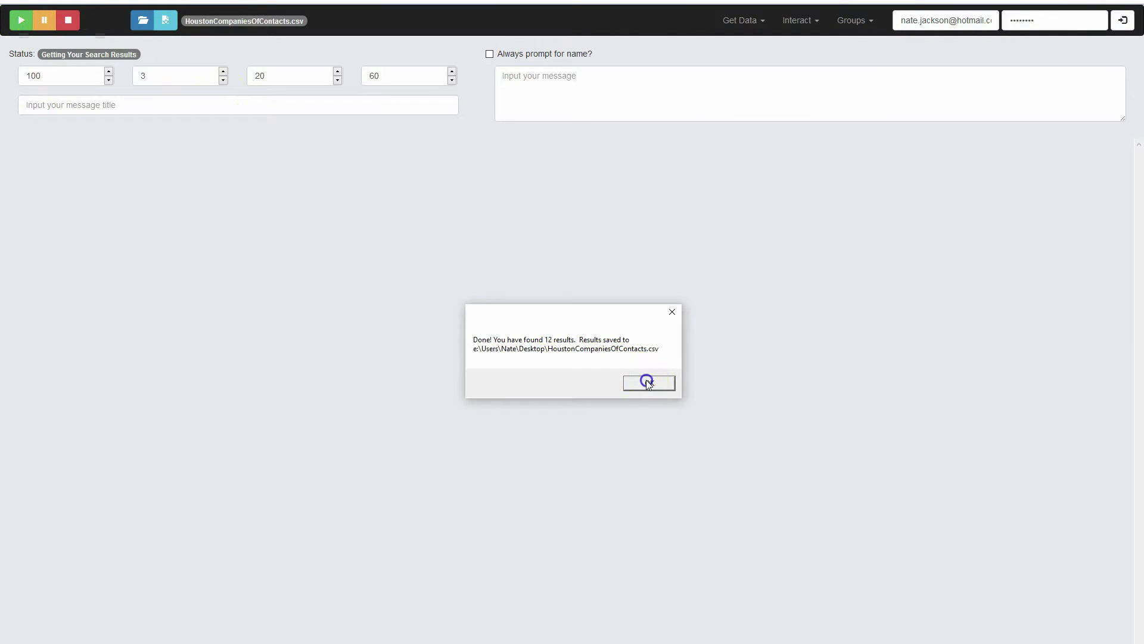
left_click(649, 382)
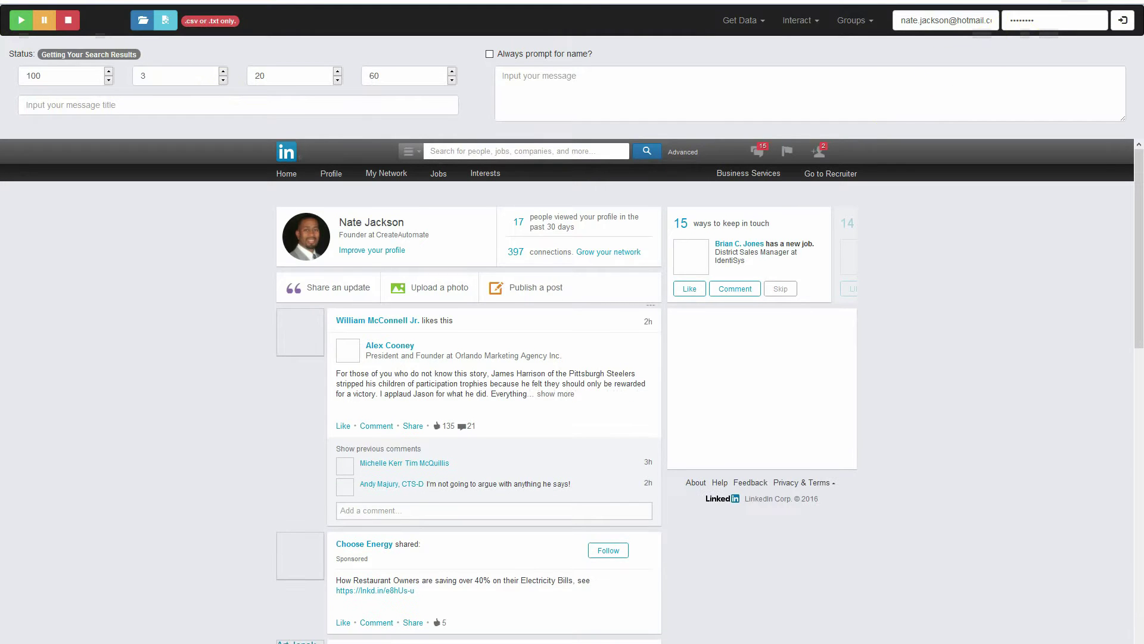
key("super+d")
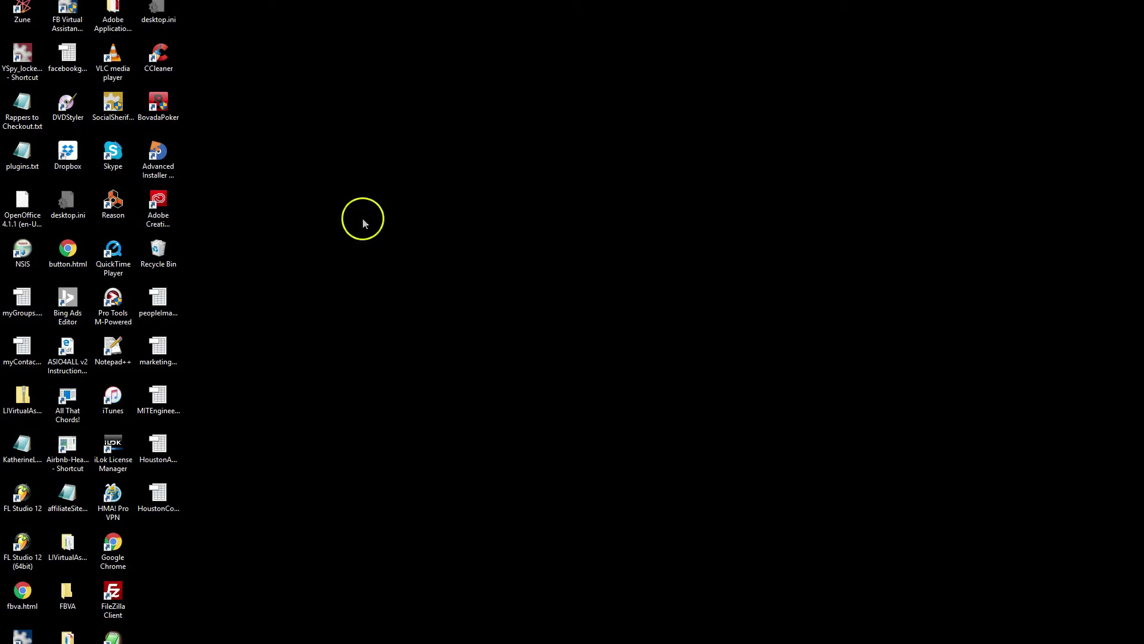
Open HoustonCompaniesOfContacts.csv in Calc and accept the comma-separated import settings.
double_click(156, 508)
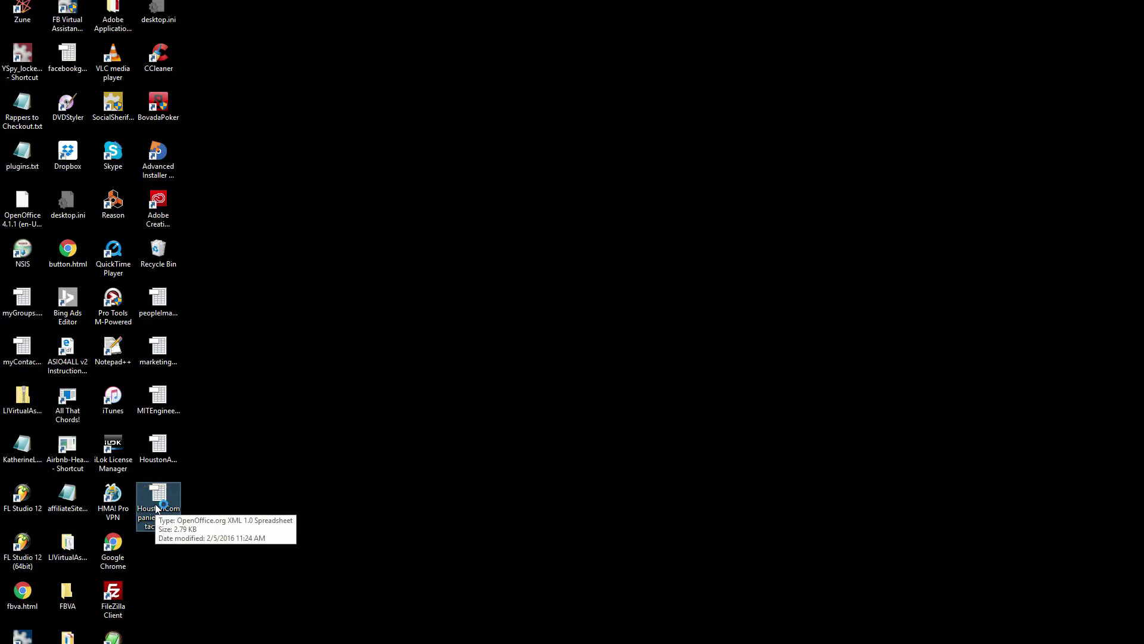
left_click(162, 511)
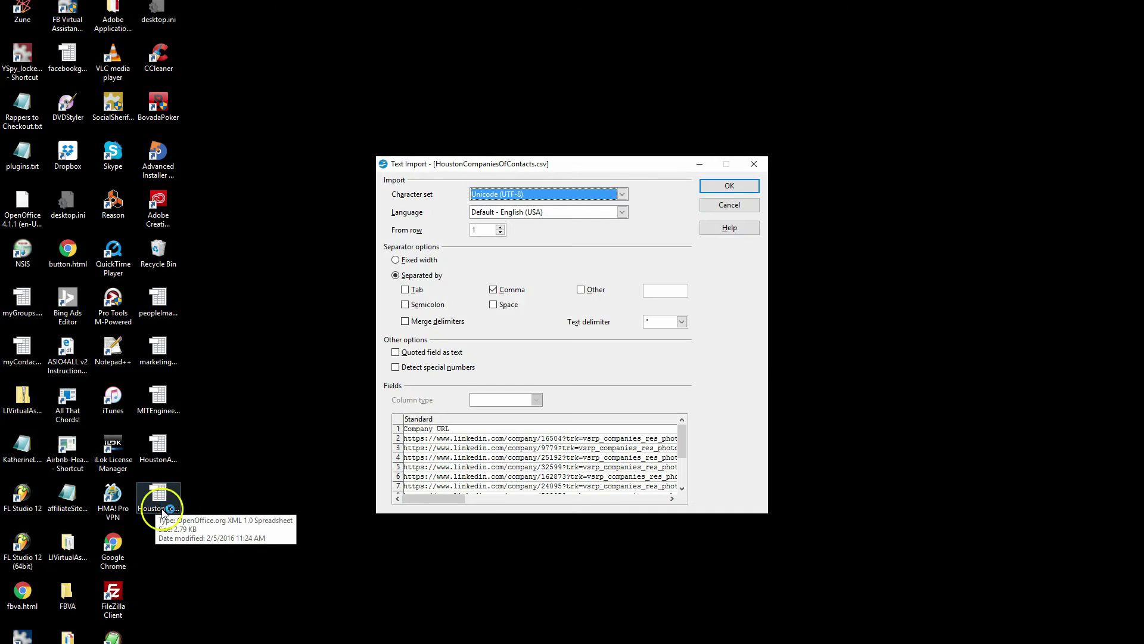
left_click(719, 188)
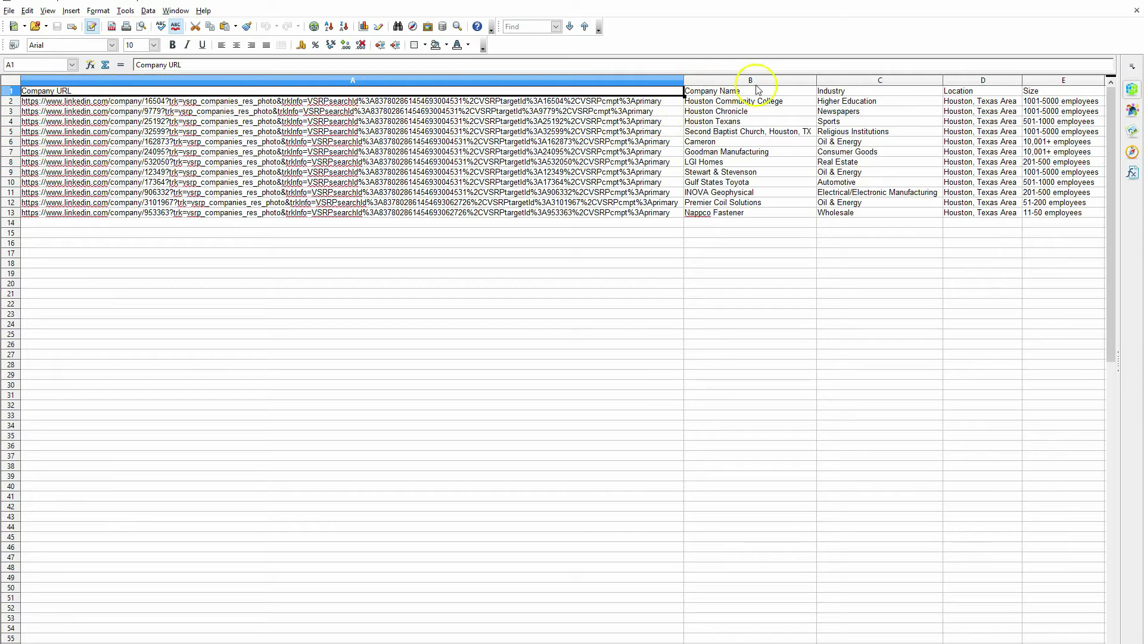
Review the Industry, Location and Size columns of the 12 companies, returning to cell A1.
left_click(831, 81)
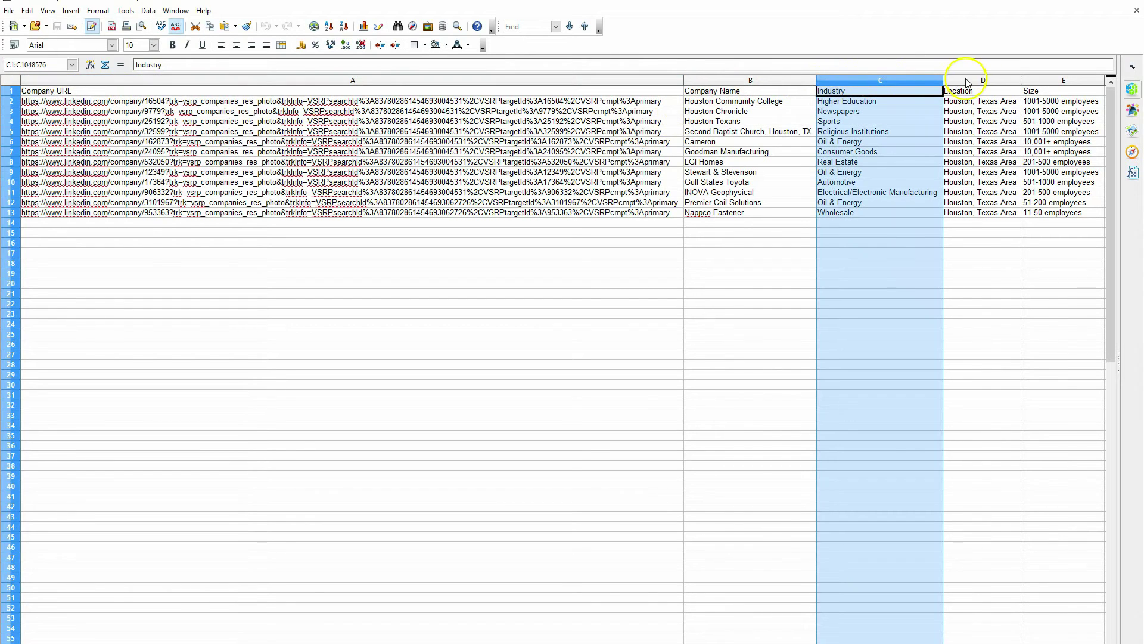
left_click(966, 81)
left_click(1058, 82)
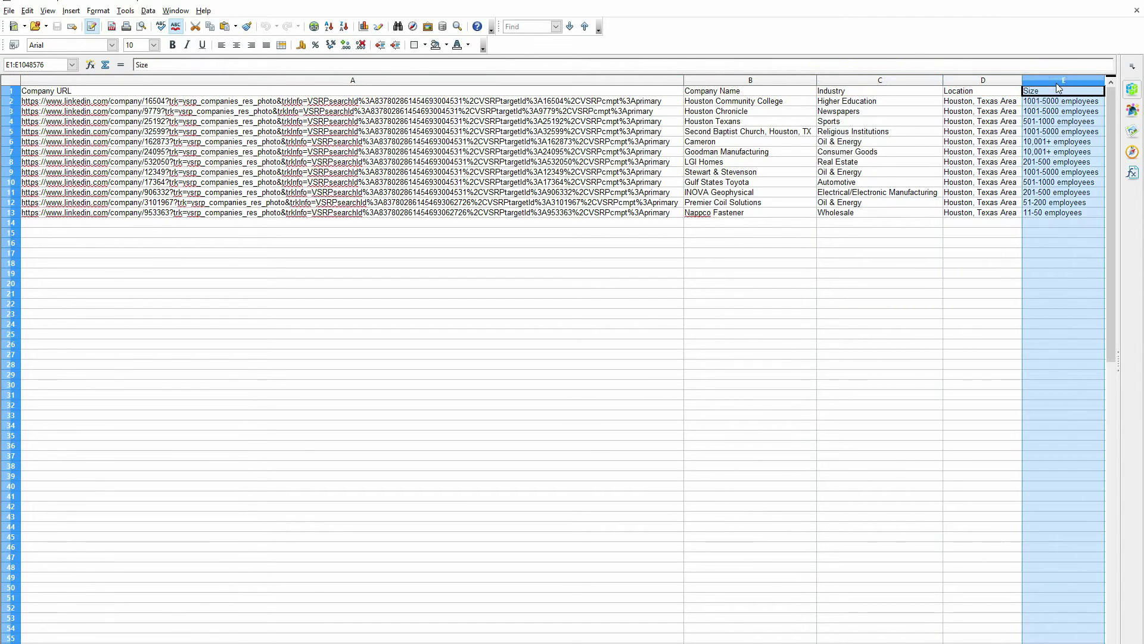
key("Right")
key("Left")
key("Left")
key("Left")
key("Left")
key("Left")
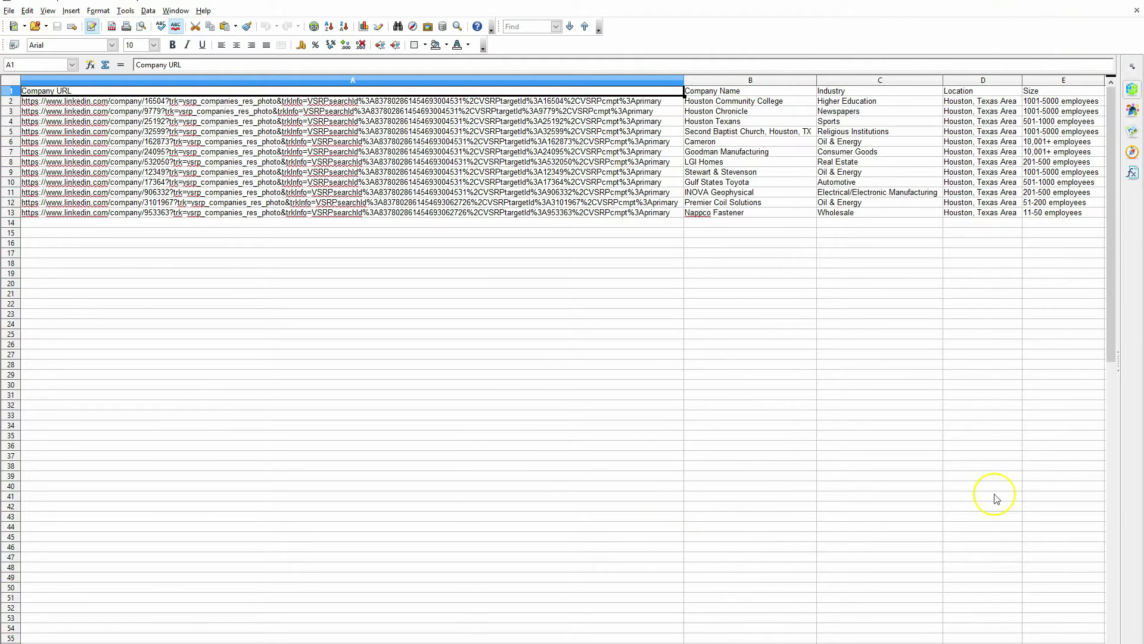
Close Calc, activate LinkedIn Search mode and set the search category to Universities.
left_click(1132, 2)
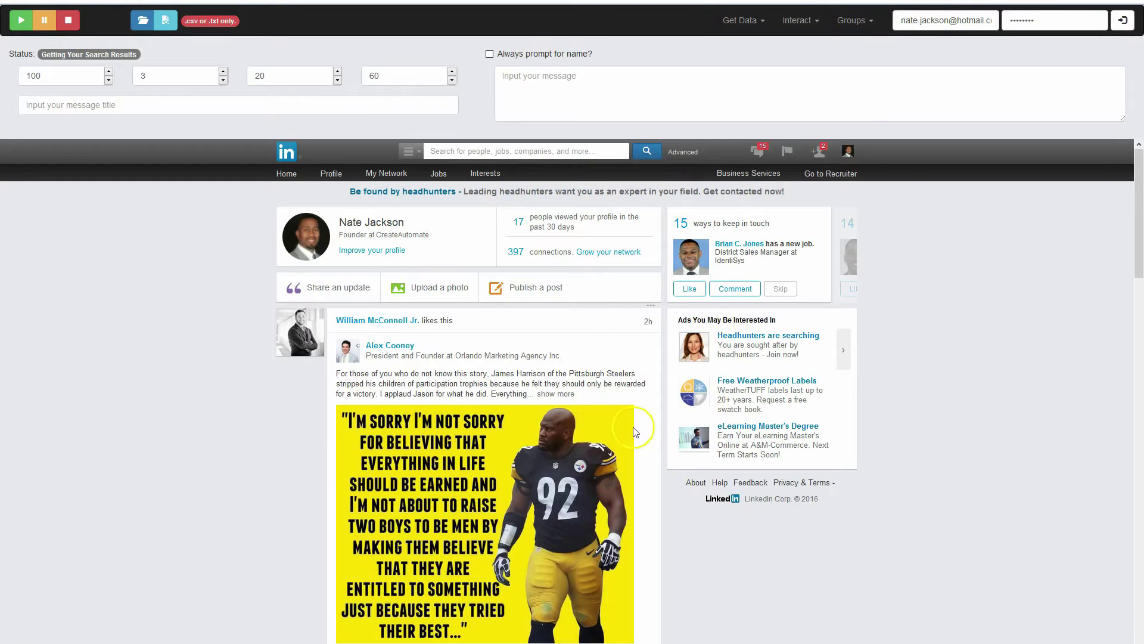
left_click(759, 21)
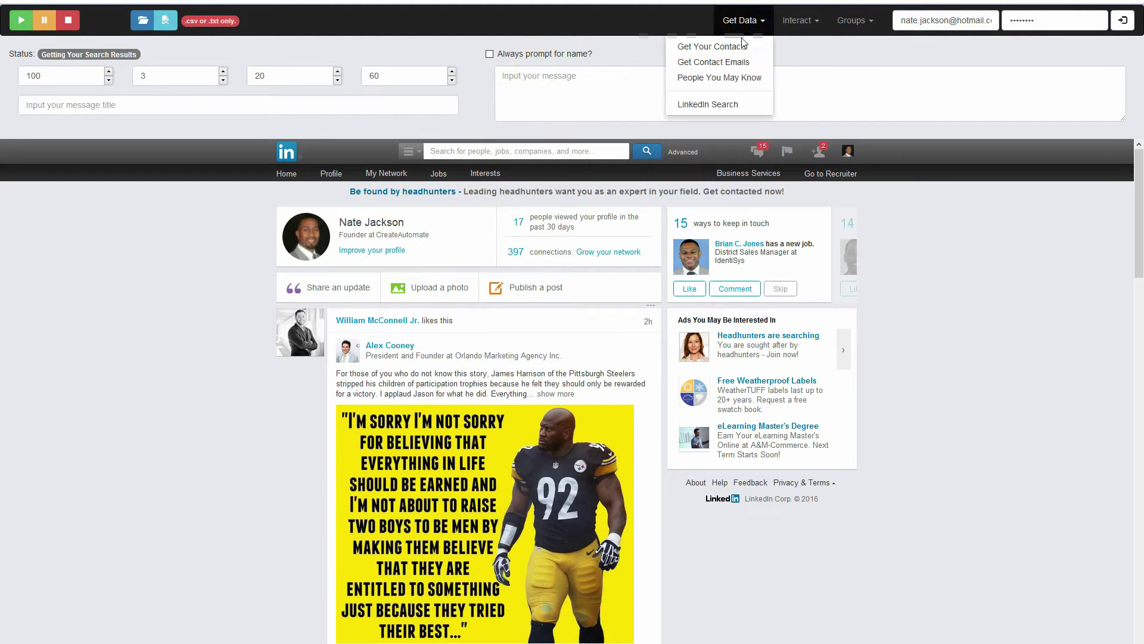
left_click(715, 105)
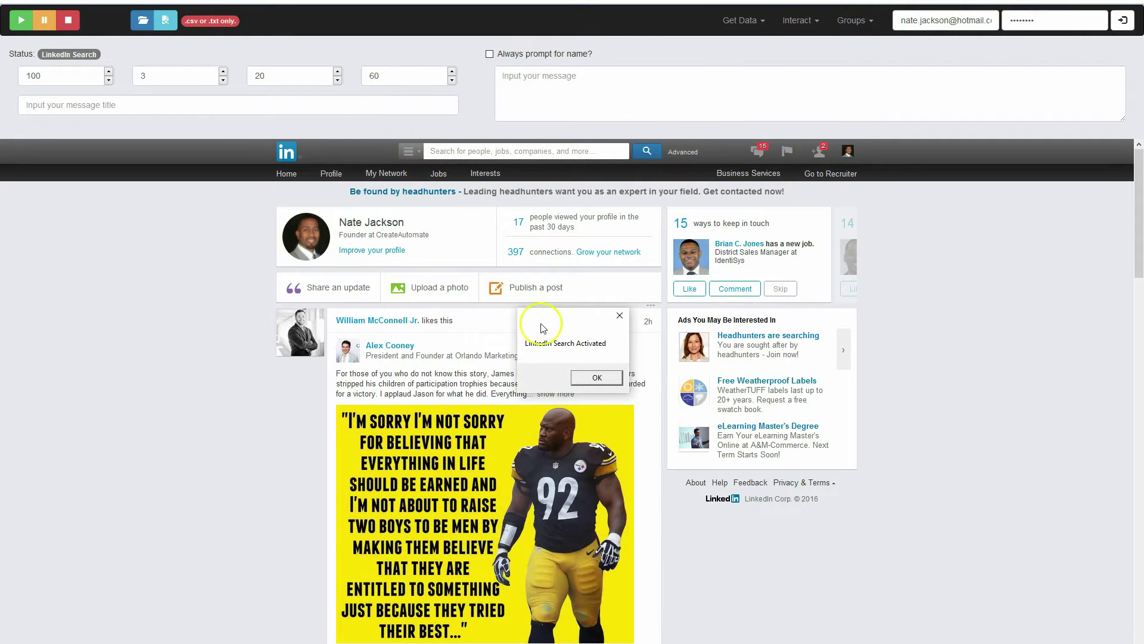
left_click(594, 377)
left_click(654, 391)
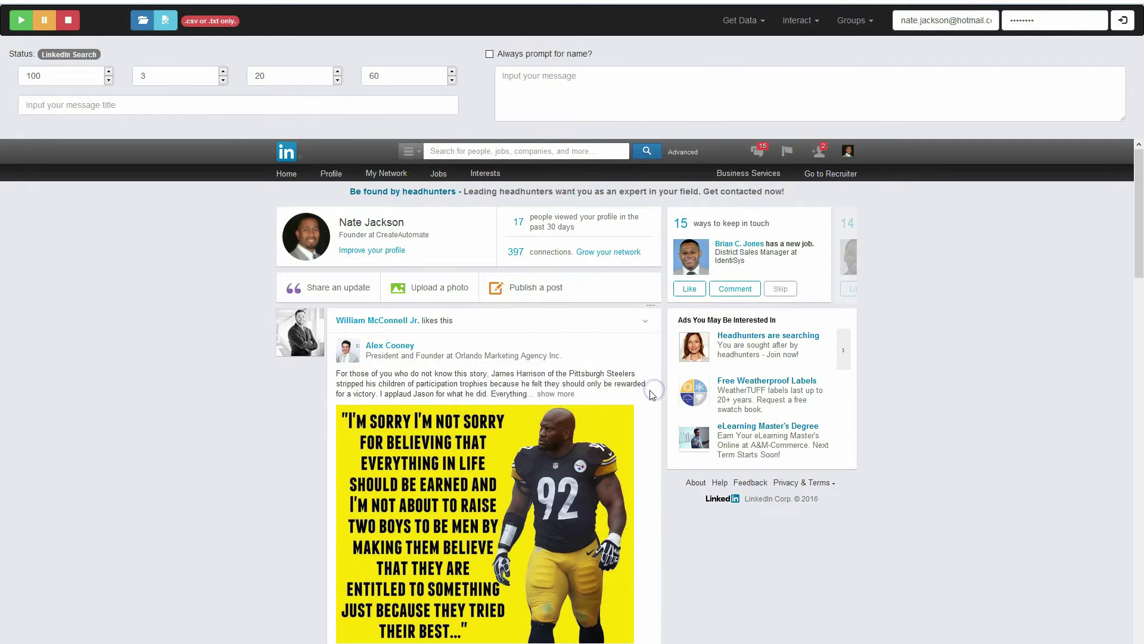
left_click(409, 151)
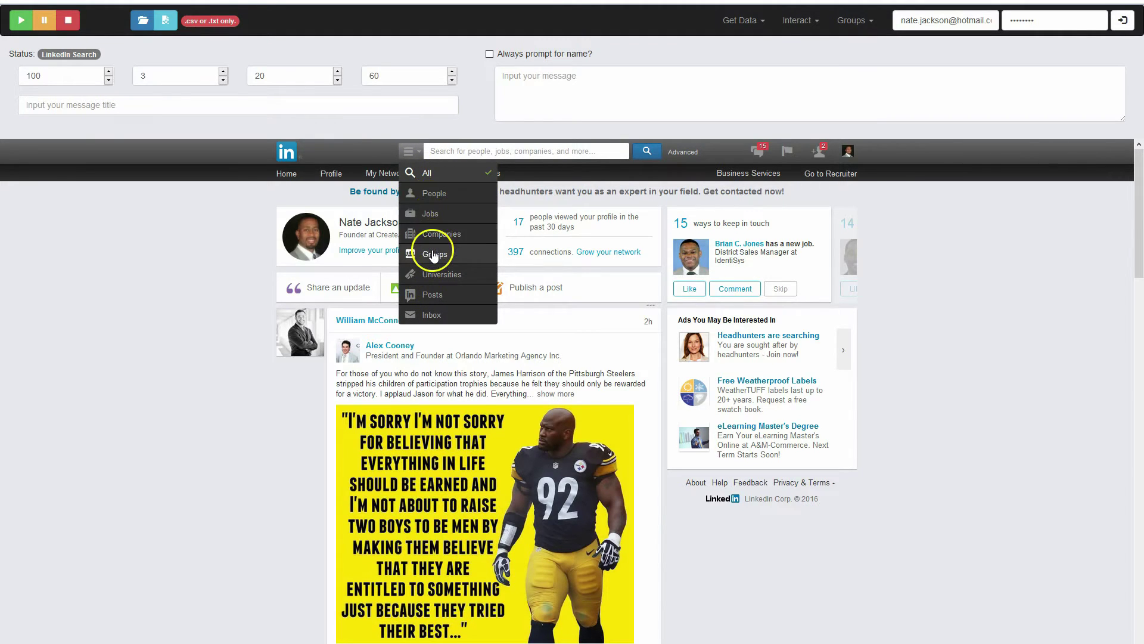
left_click(436, 272)
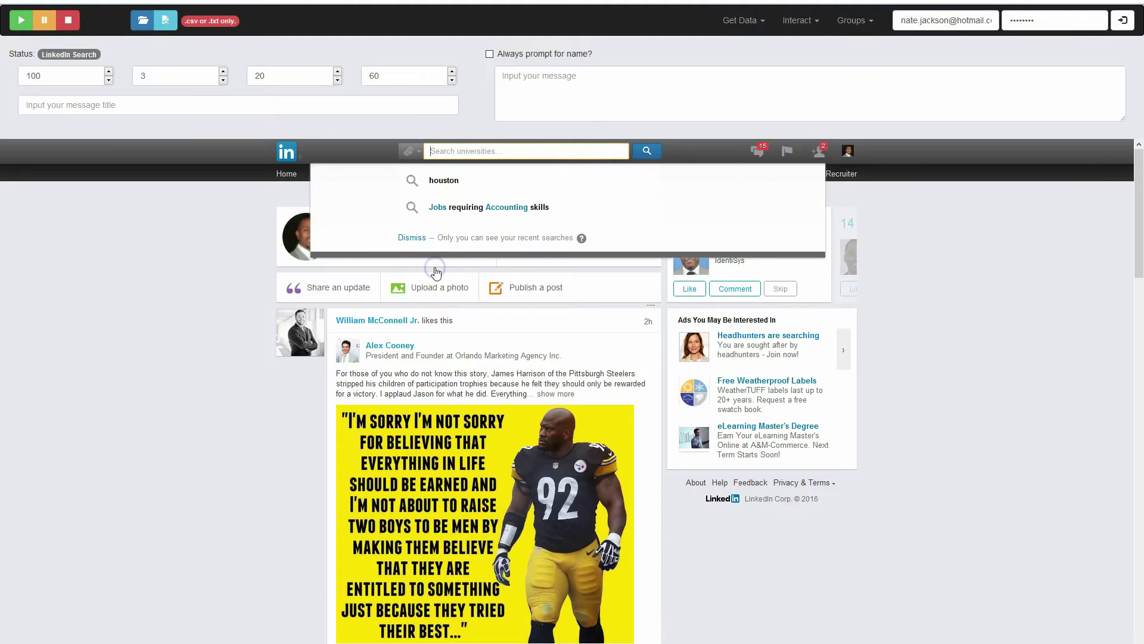
Run the university search and add United States and Houston, Texas Area location filters.
left_click(646, 154)
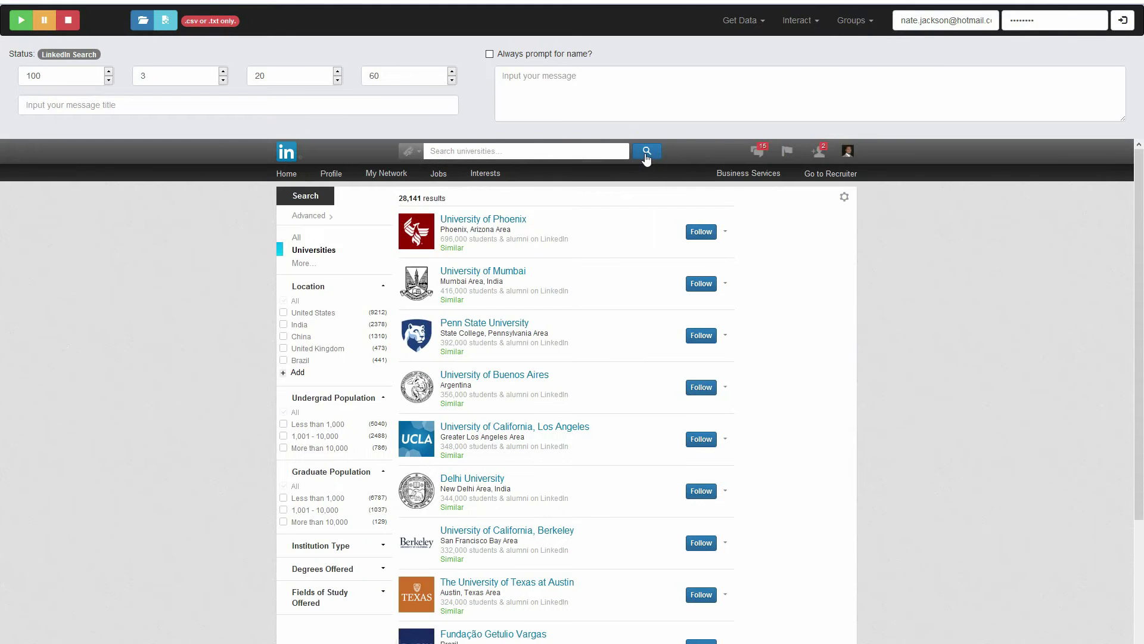
left_click(861, 259)
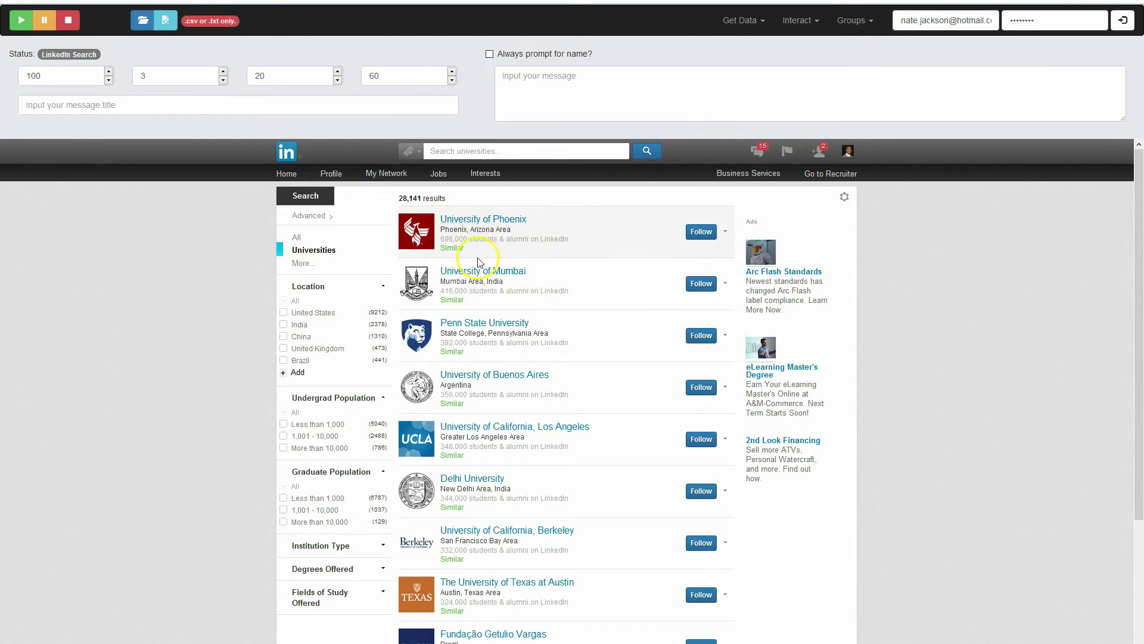
scroll(476, 281, "down", 2)
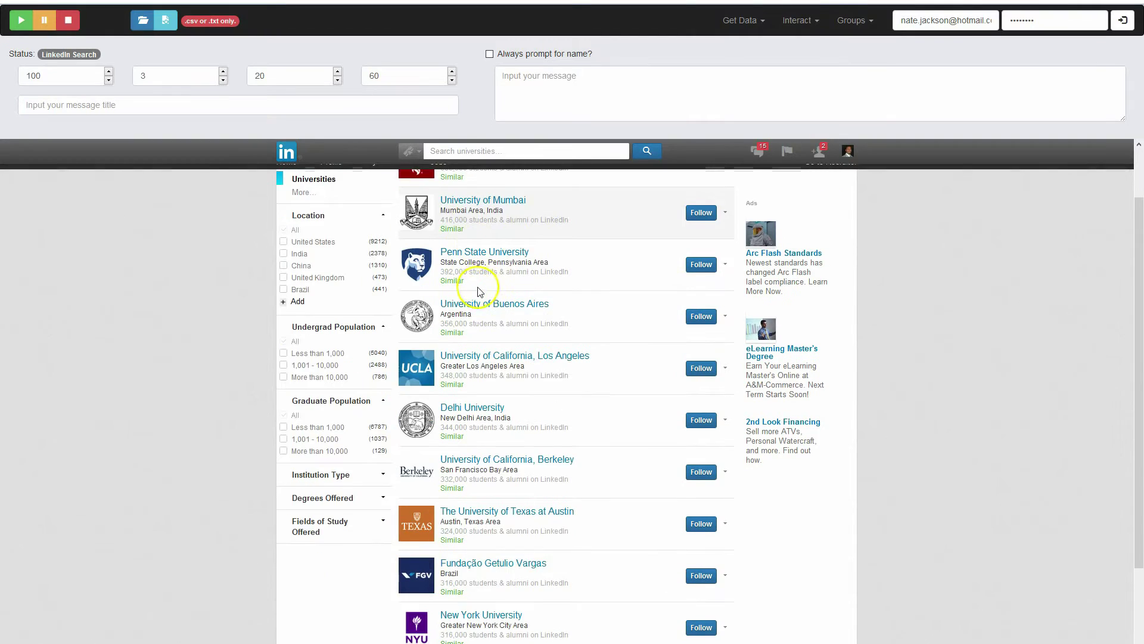
scroll(475, 295, "up", 2)
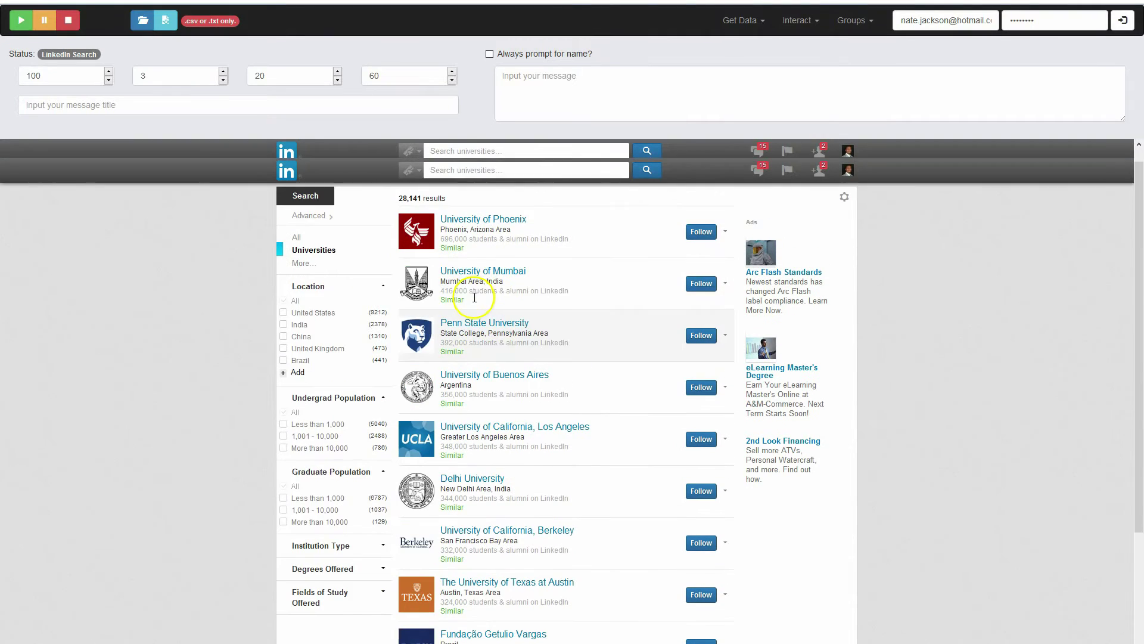
left_click(285, 313)
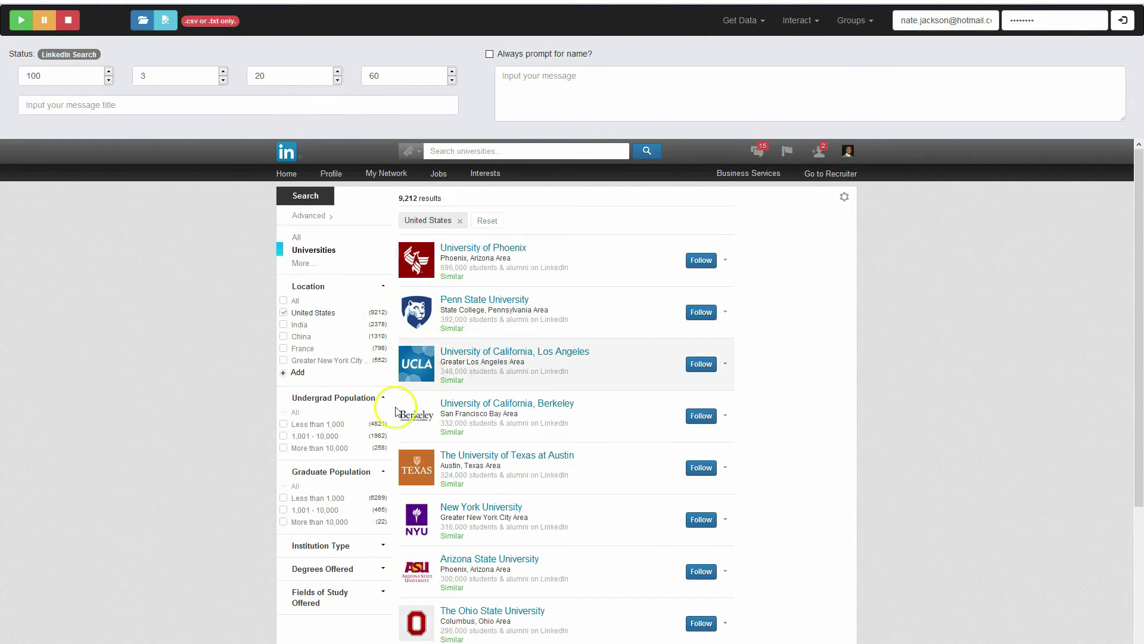
left_click(295, 372)
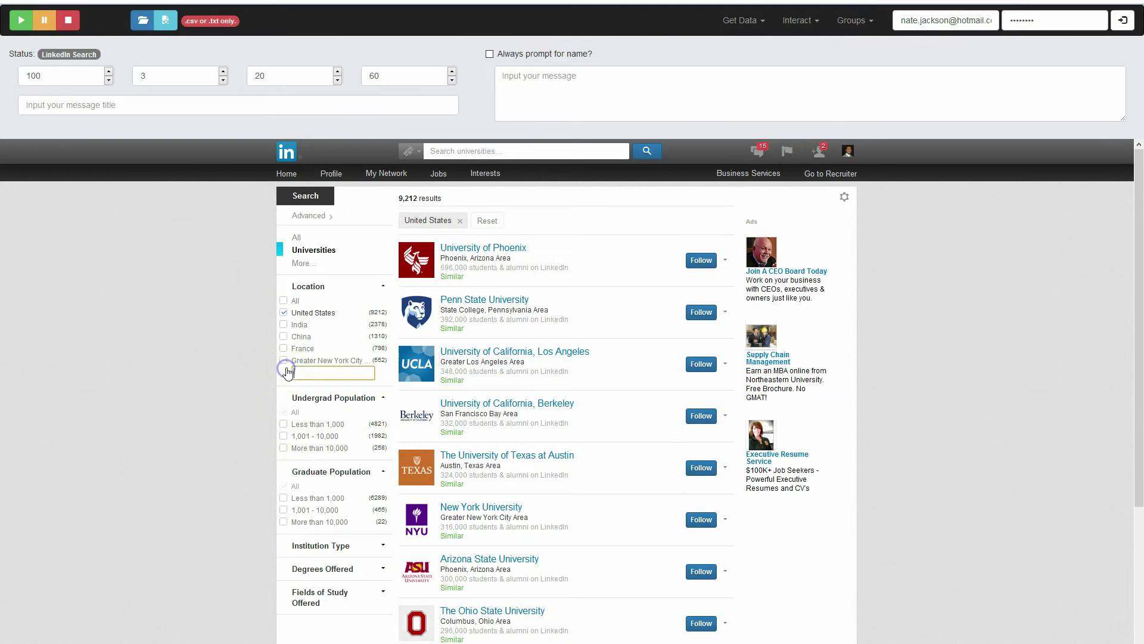
type("HOu")
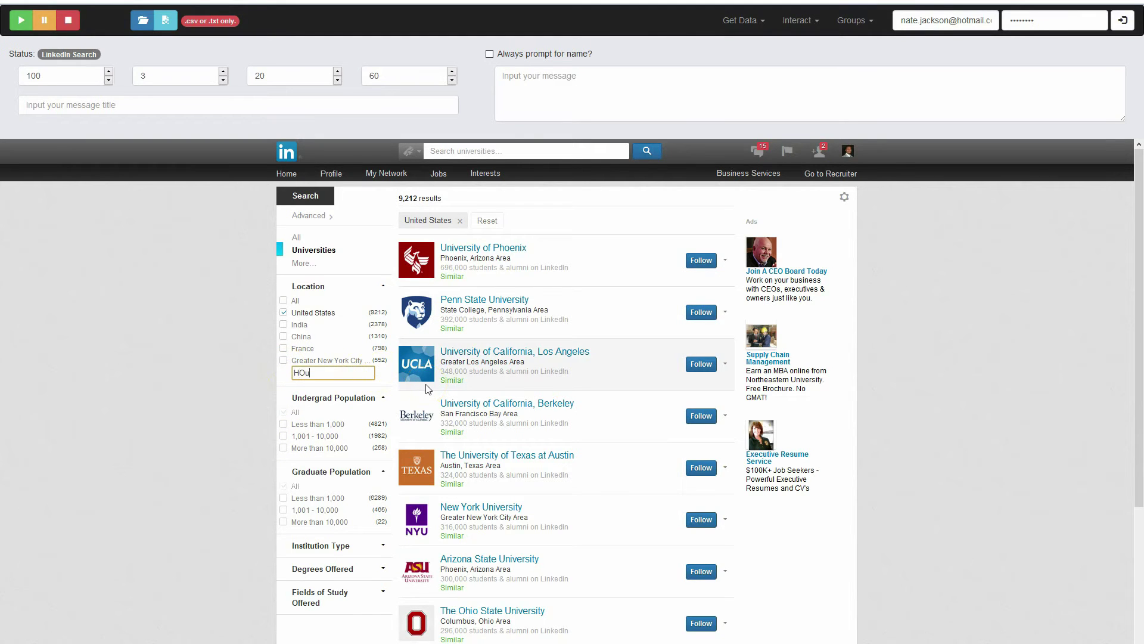
key("BackSpace")
key("BackSpace")
type("oi")
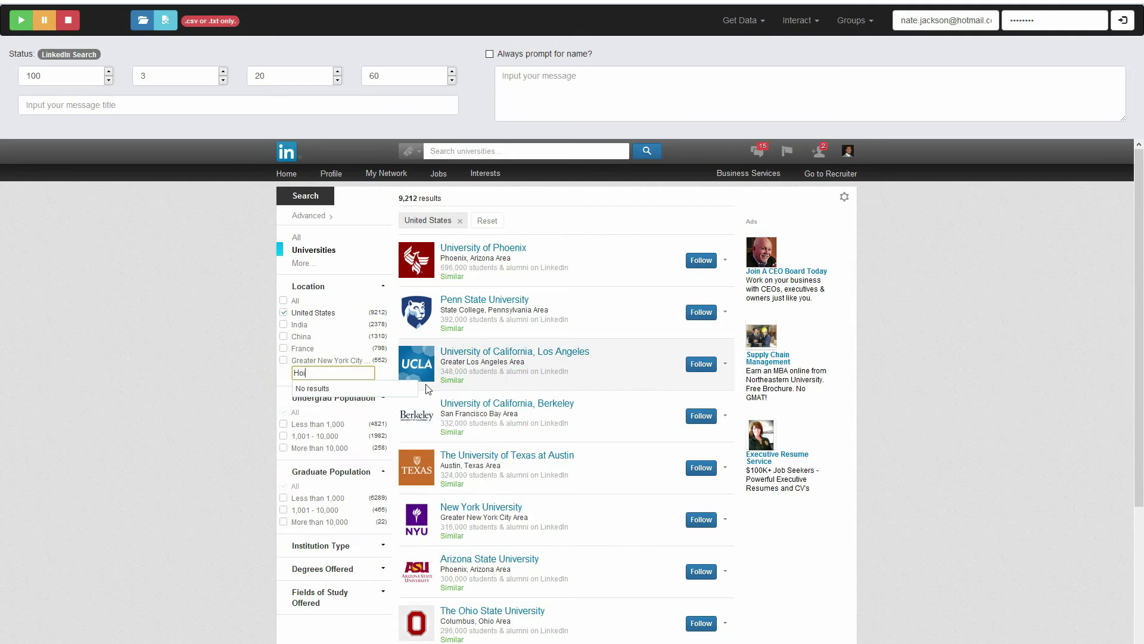
type("ous")
type("uston")
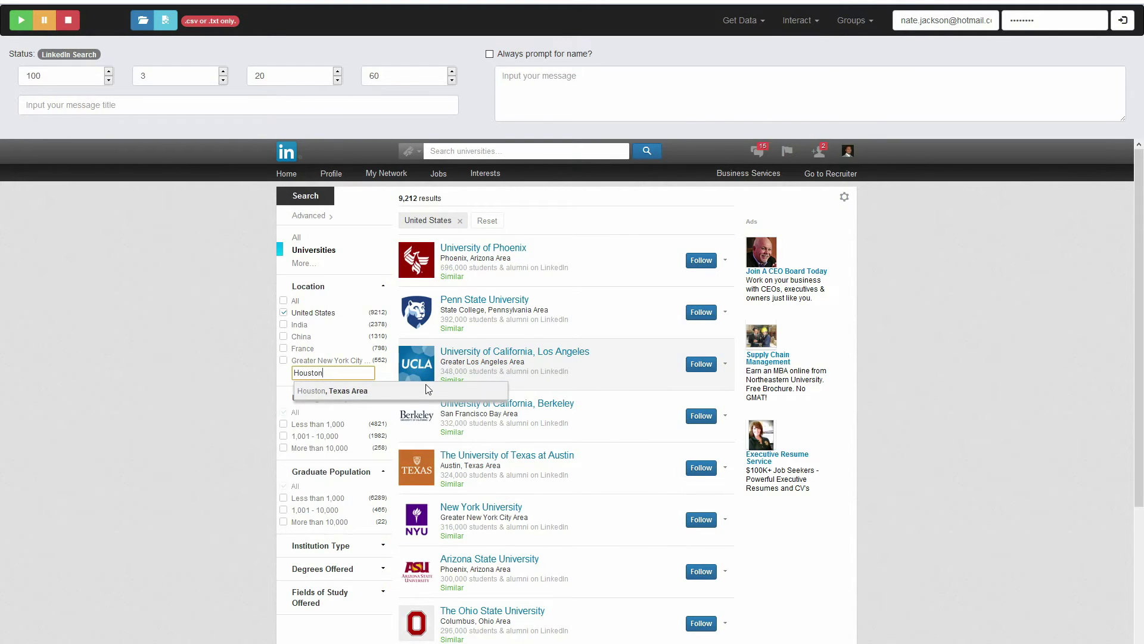
left_click(356, 391)
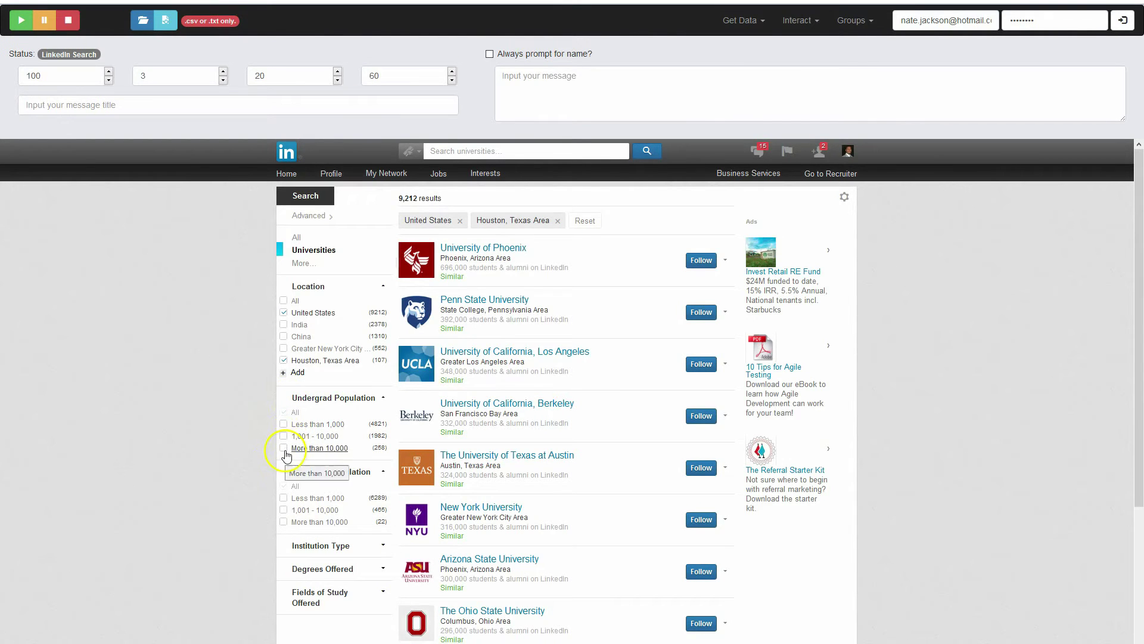
Require over 10,000 undergrads, drop United States, and add San Antonio and Dallas/Fort Worth areas.
left_click(285, 451)
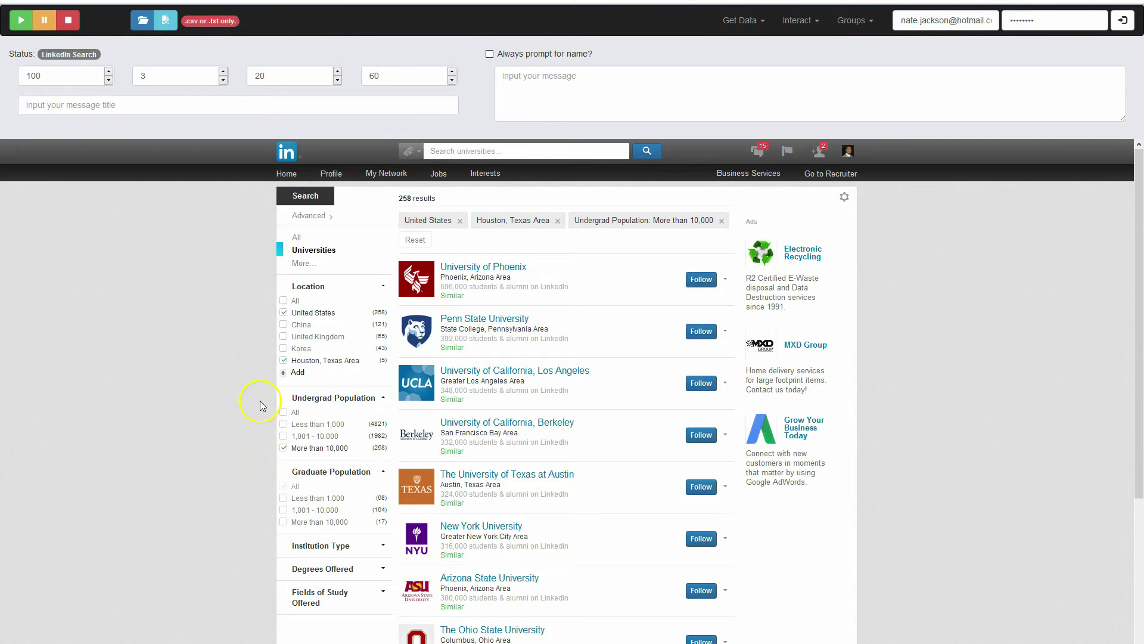
left_click(284, 313)
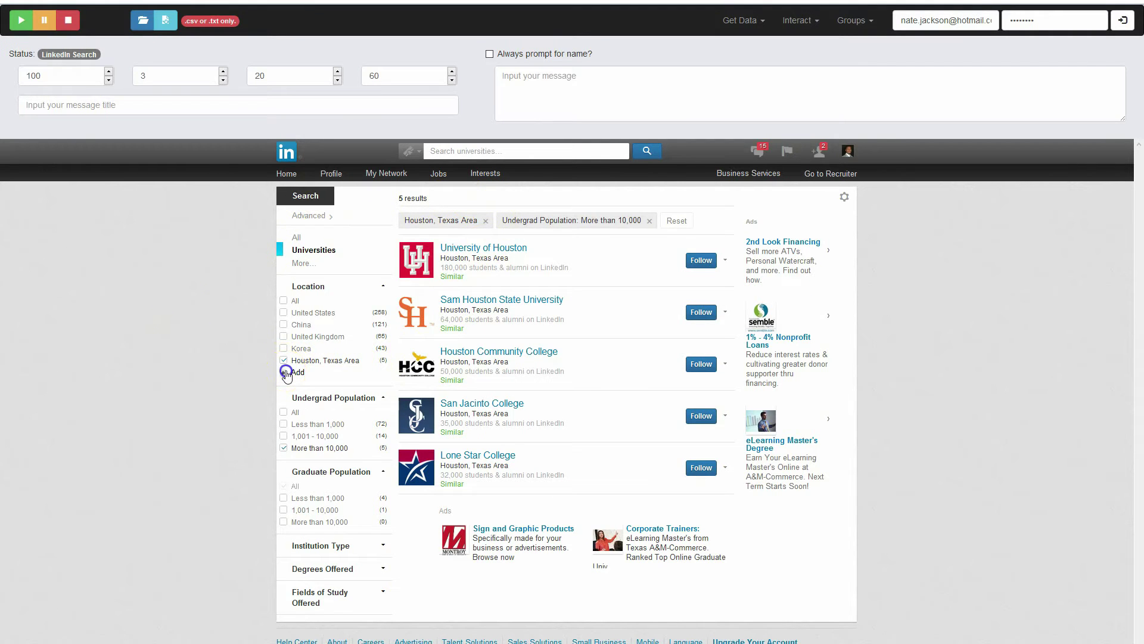
left_click(287, 372)
type("Texas")
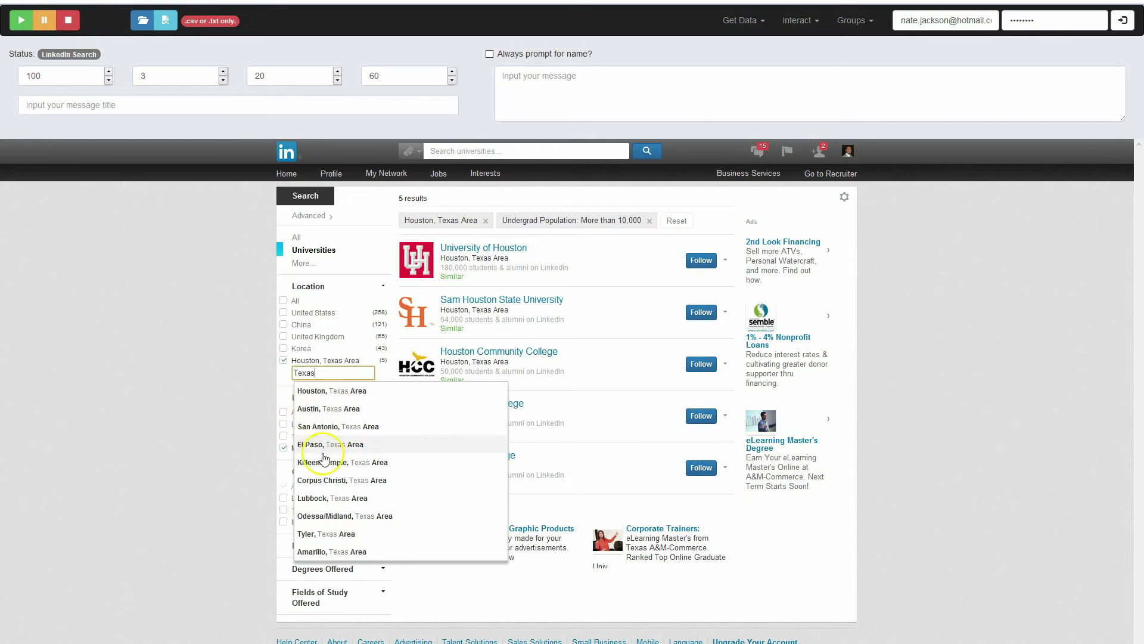
left_click(324, 426)
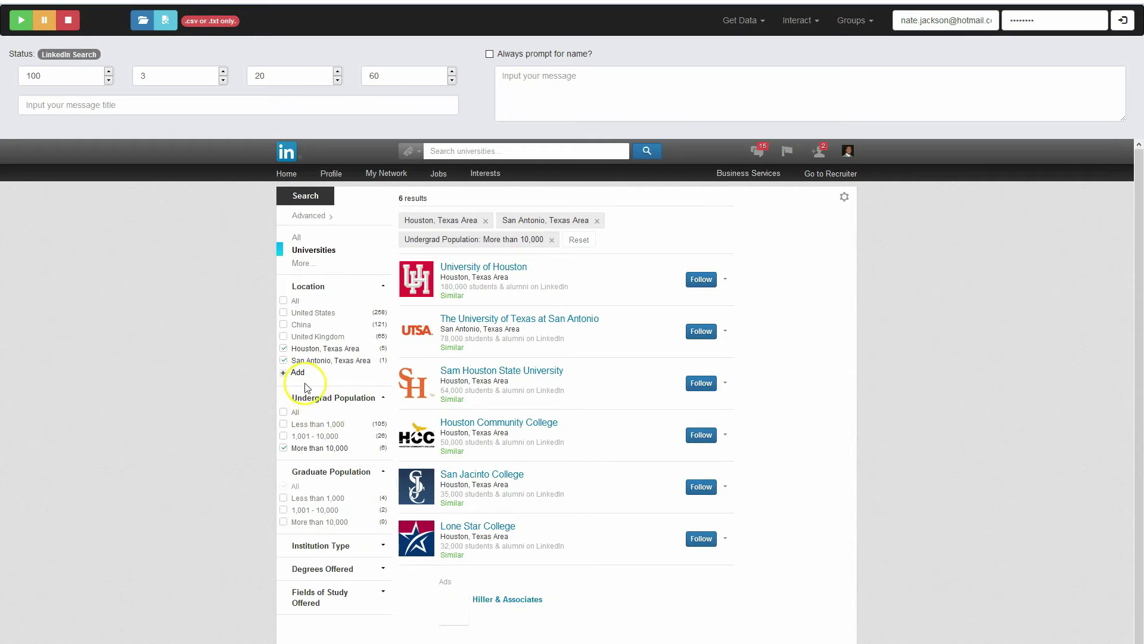
left_click(301, 373)
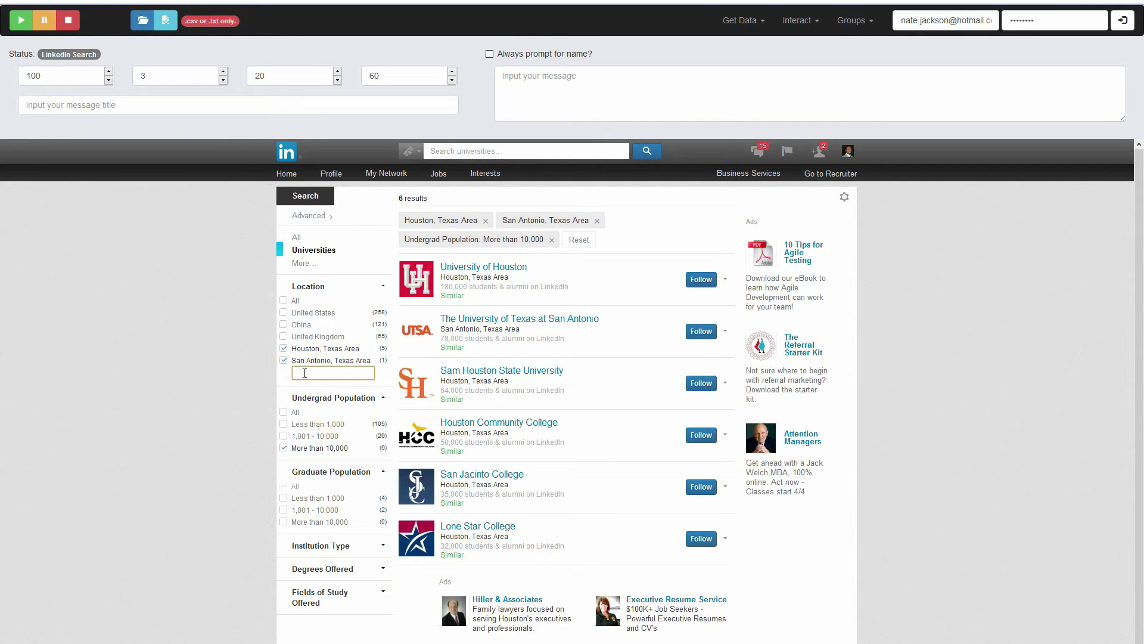
type("dallas")
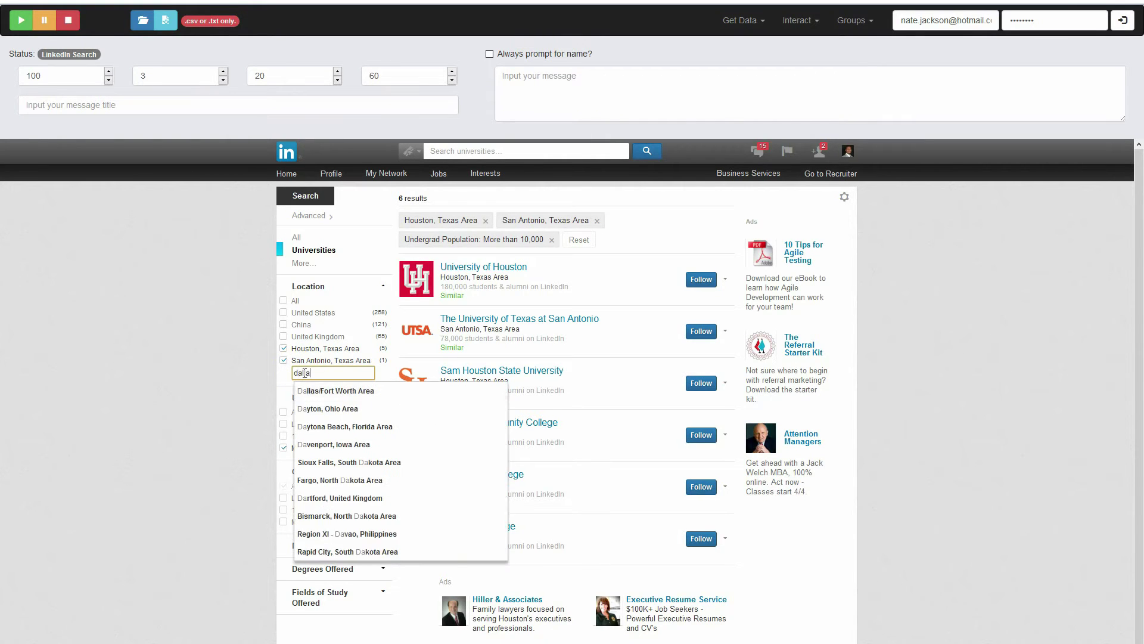
left_click(337, 390)
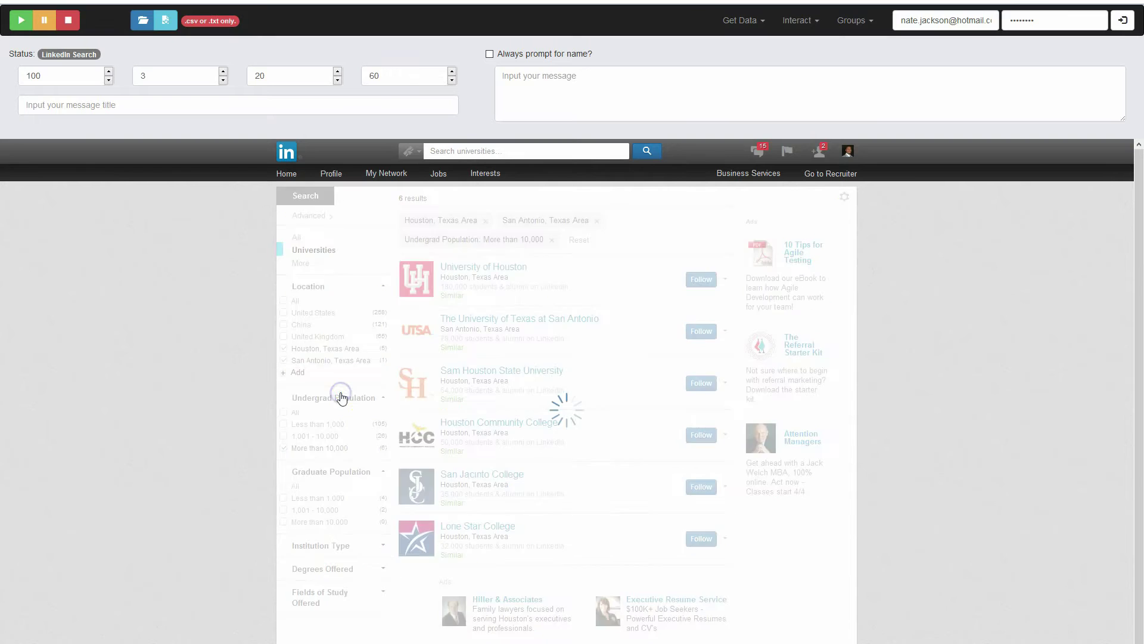
Add the Austin, Texas Area location, removing the mistakenly added Australia filter.
left_click(295, 373)
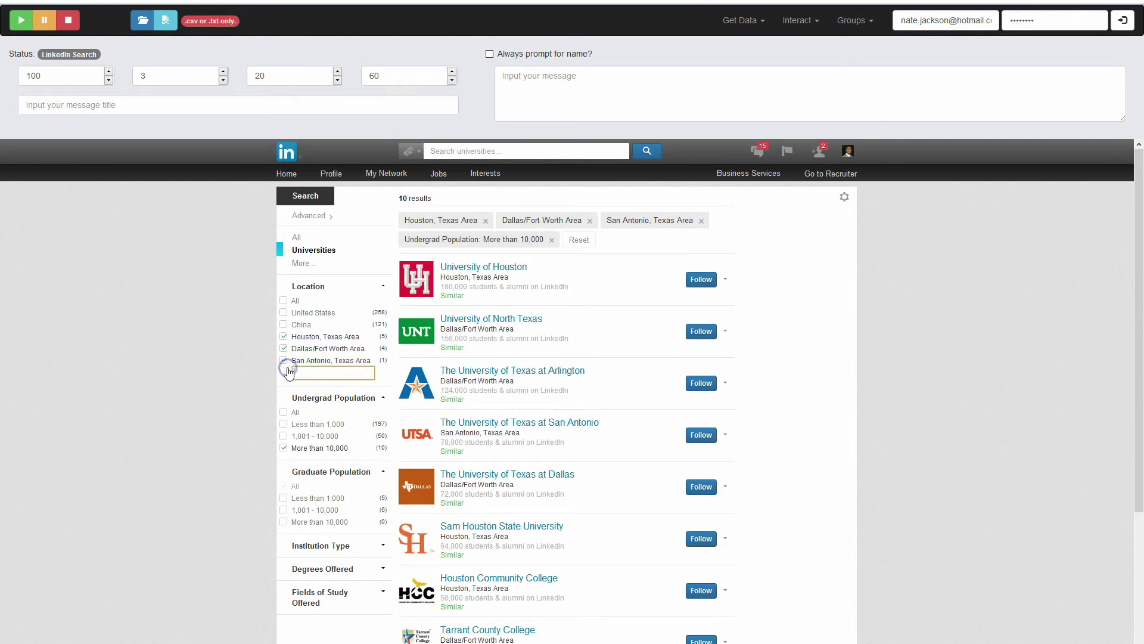
type("Aus")
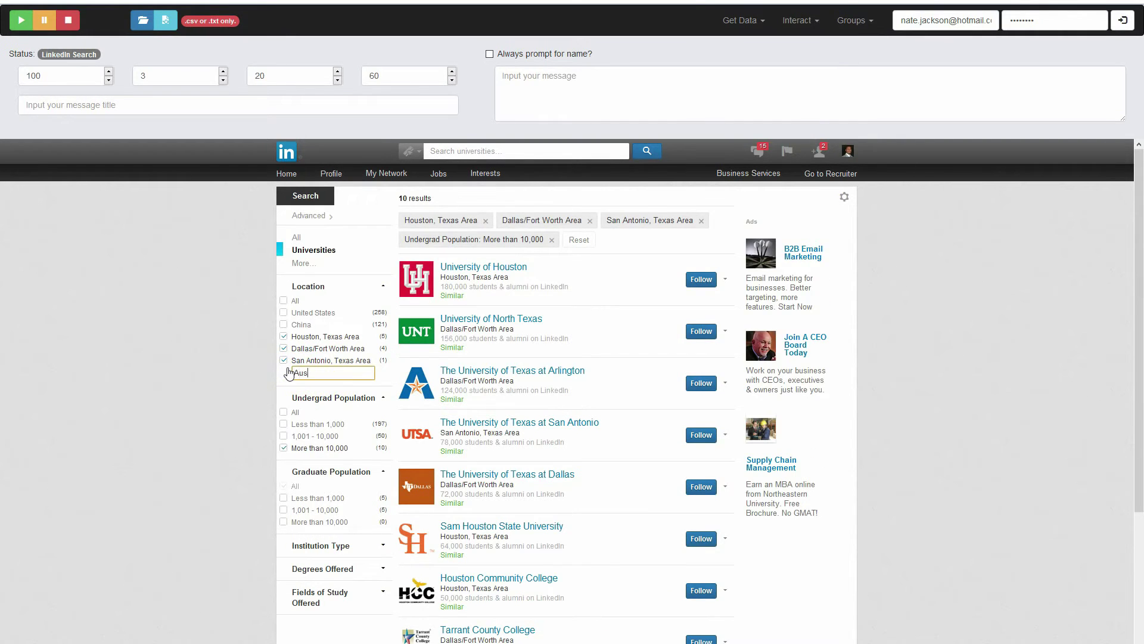
type("tin")
key("Return")
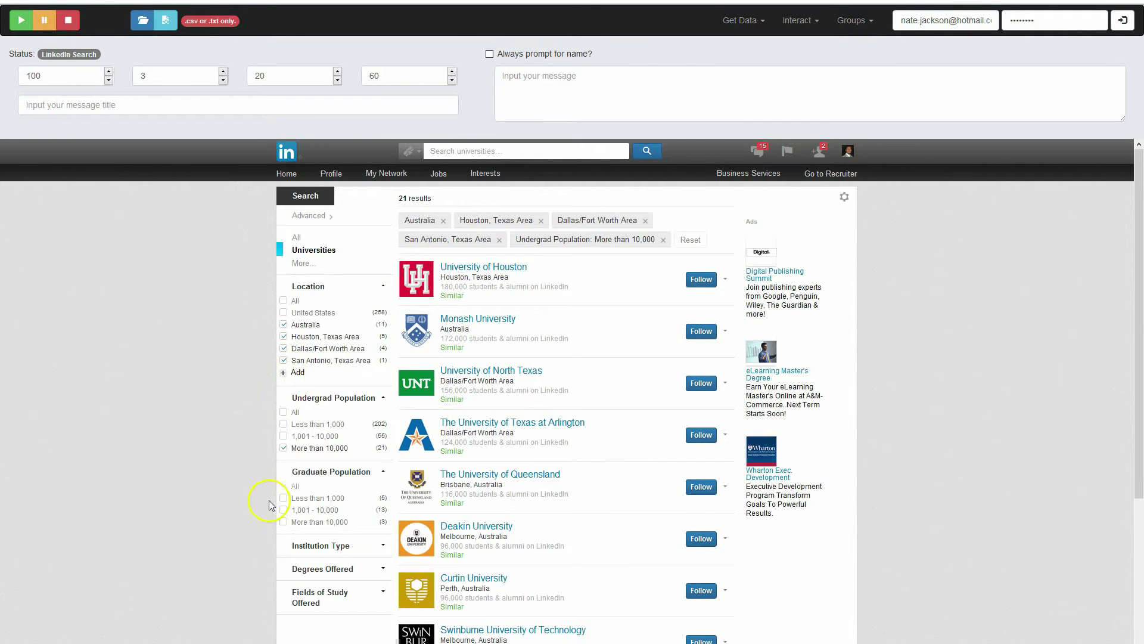
left_click(284, 326)
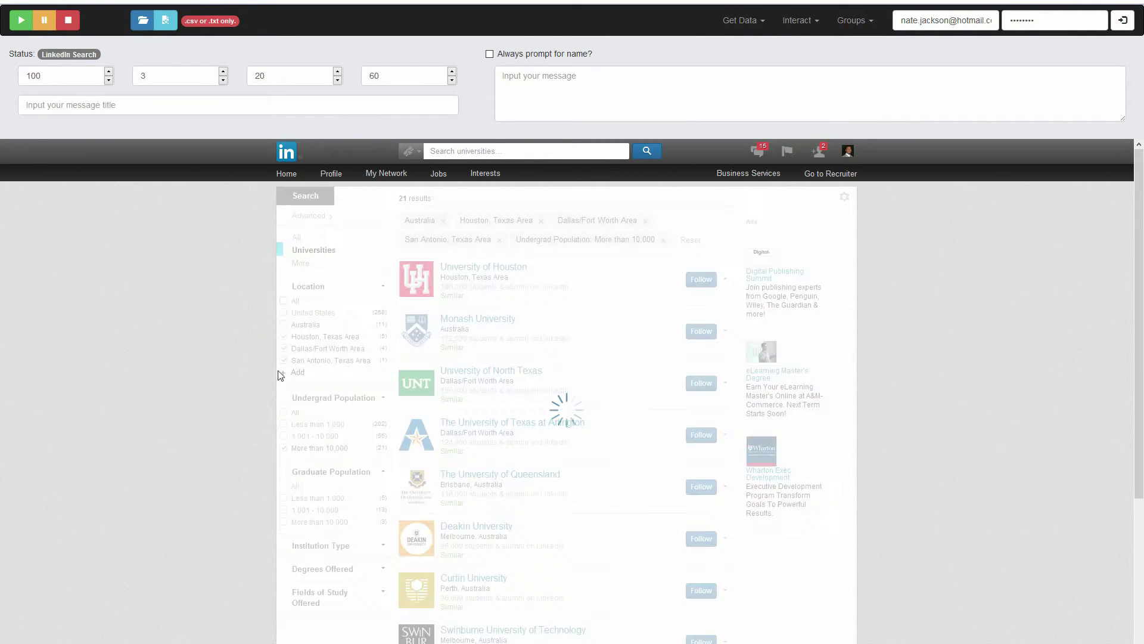
left_click(284, 374)
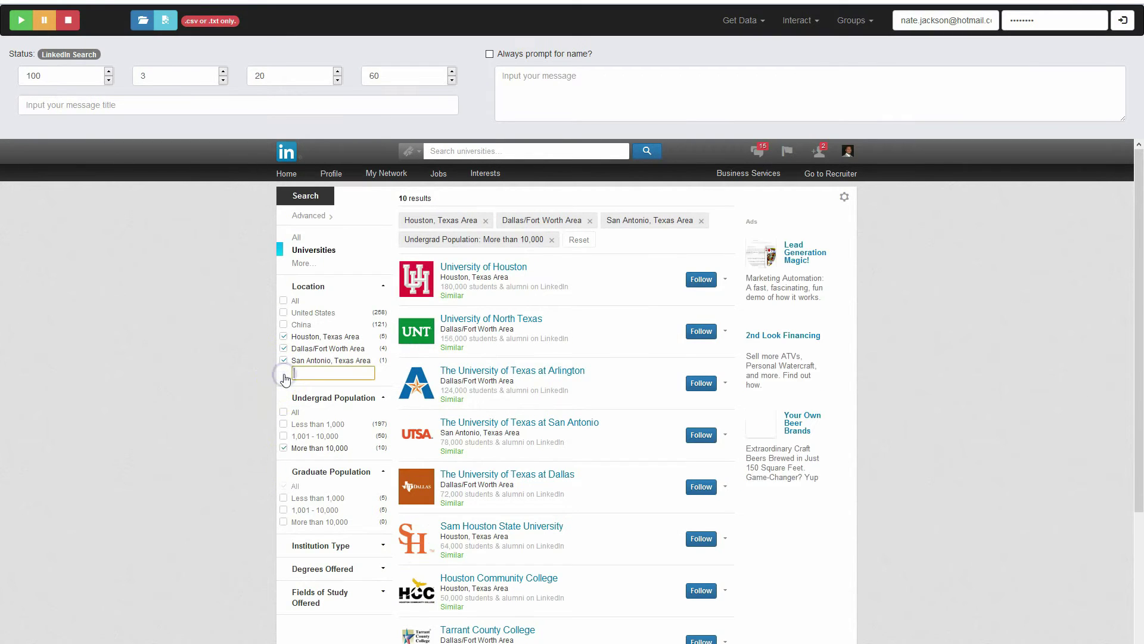
type("au")
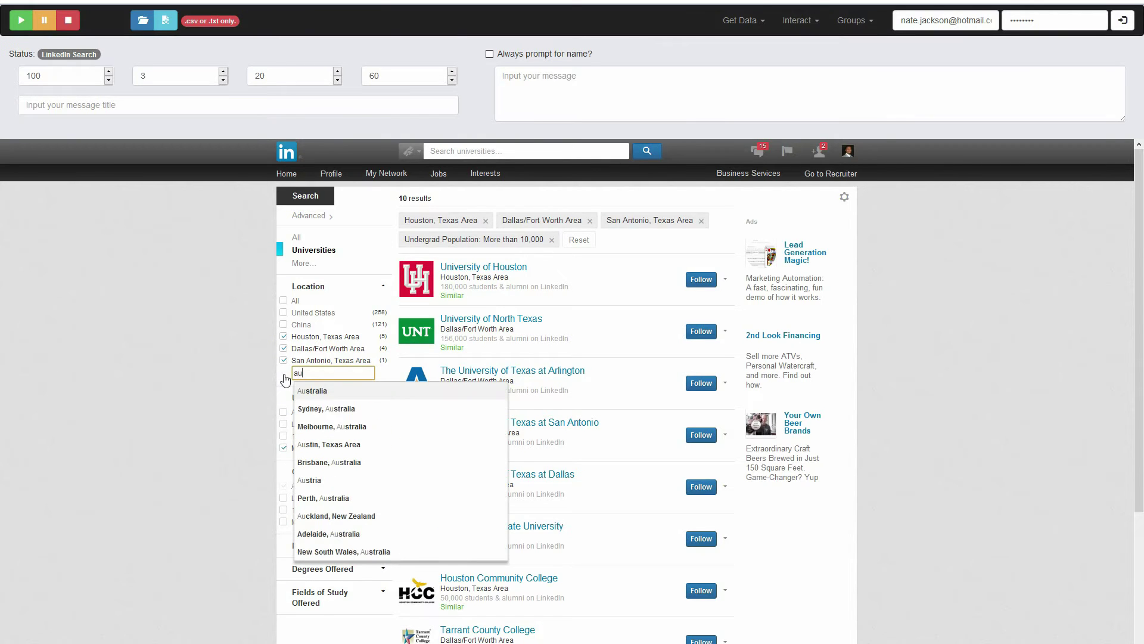
type("stin")
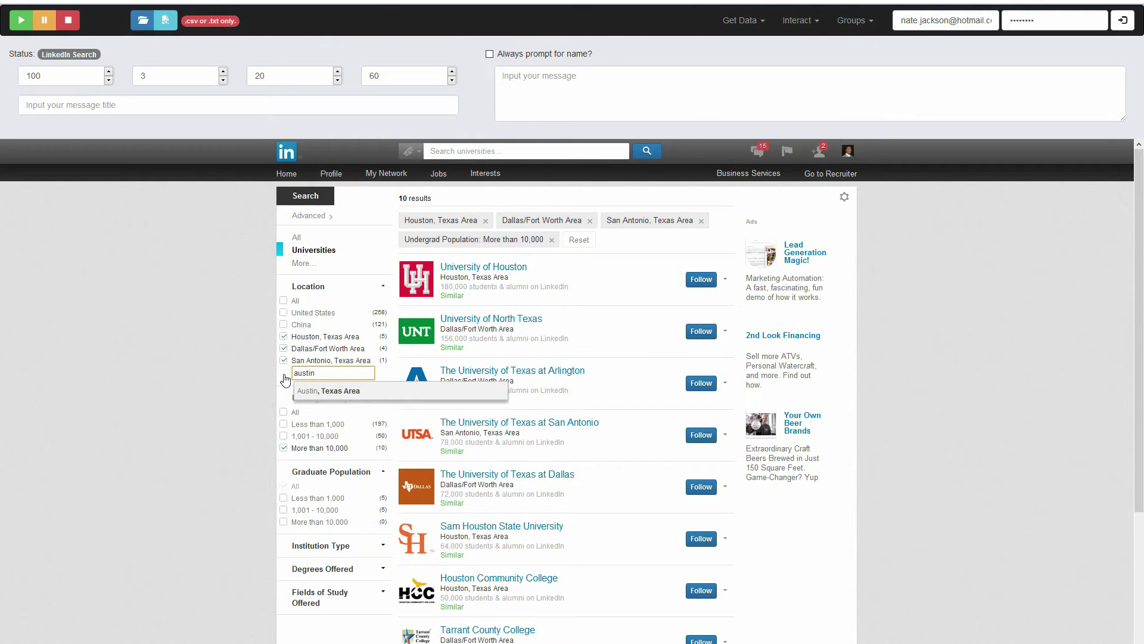
left_click(313, 391)
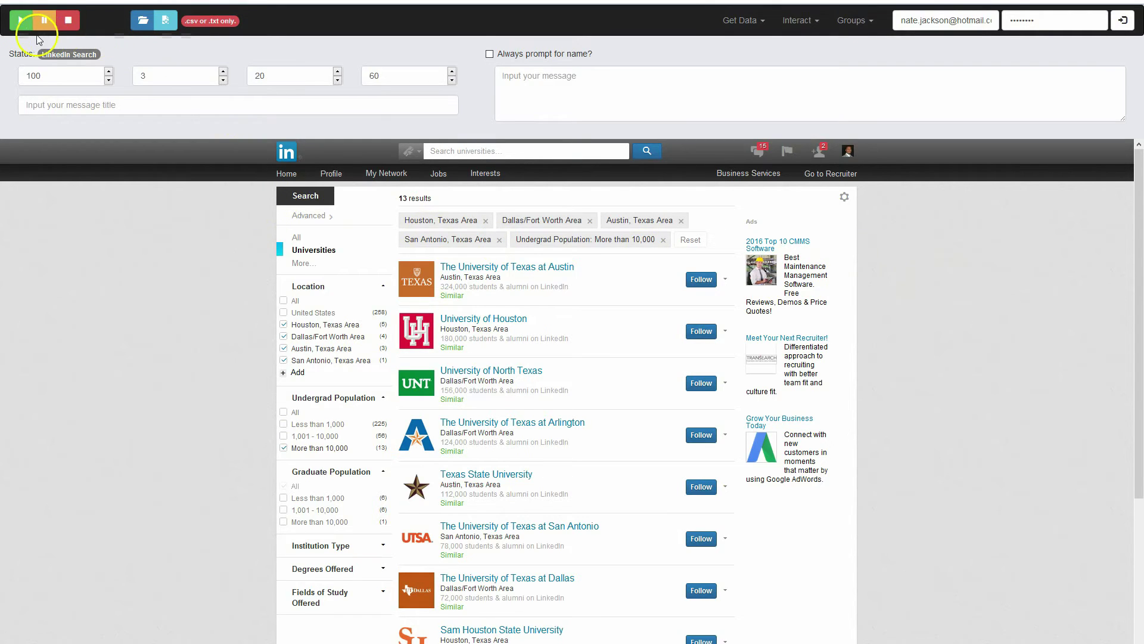
Set TexasUniversities as the output file after the missing file name warning.
left_click(21, 21)
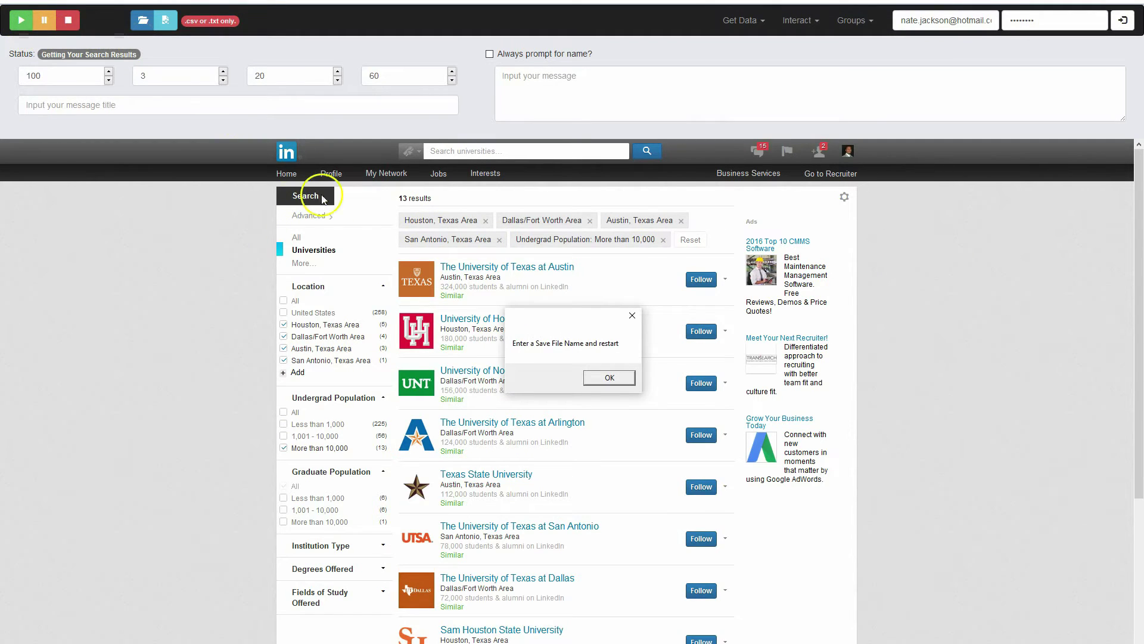
left_click(594, 377)
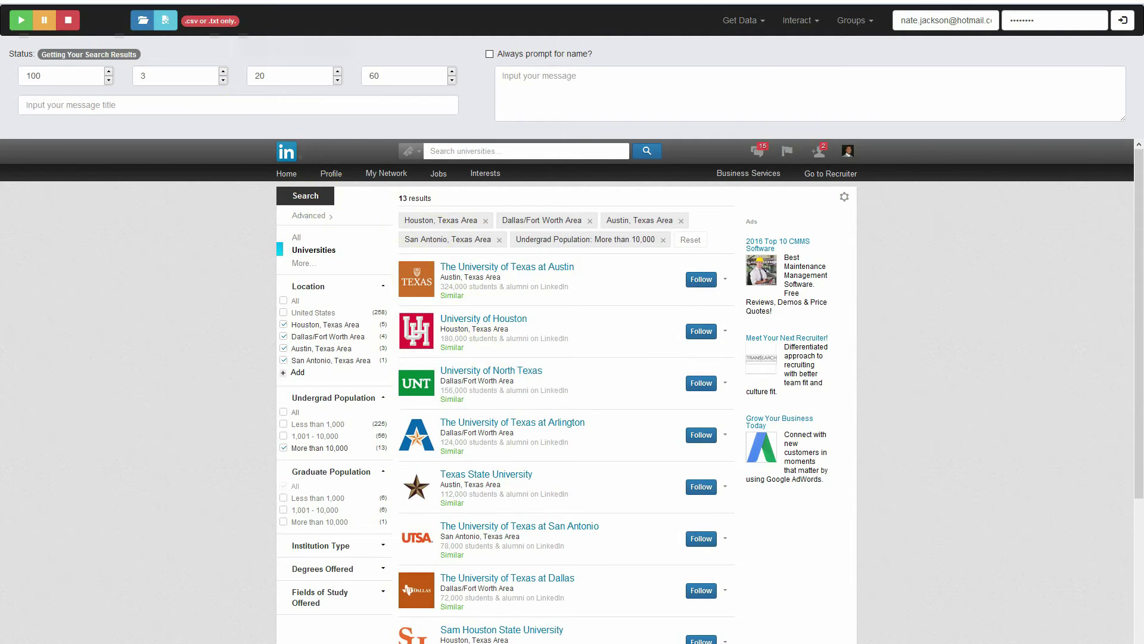
left_click(165, 20)
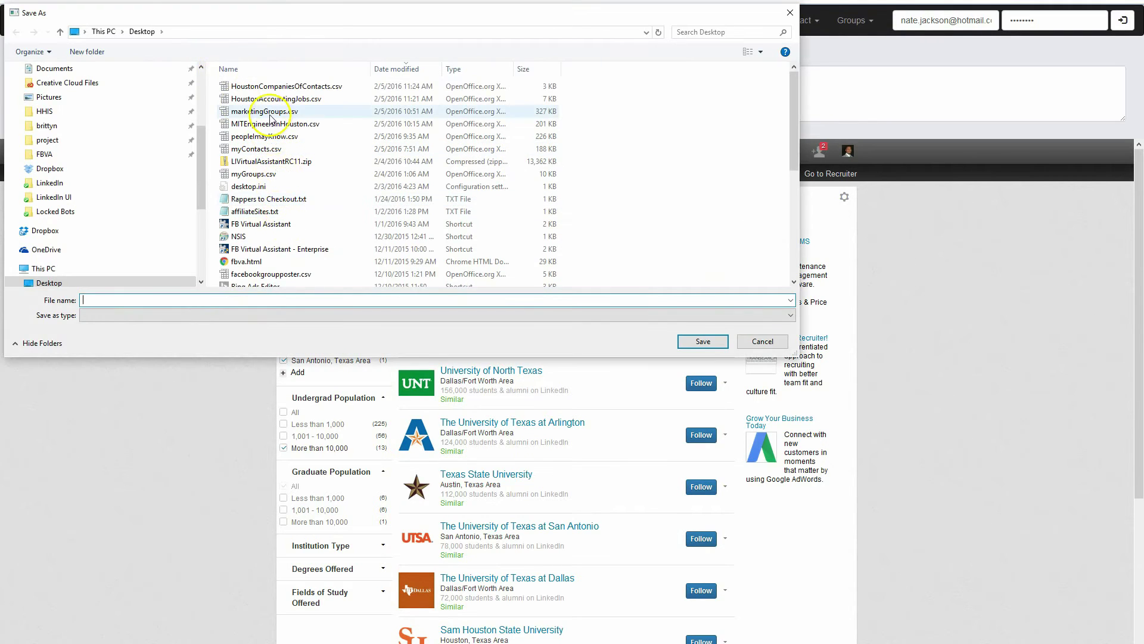
type("TexasUniversities.csv")
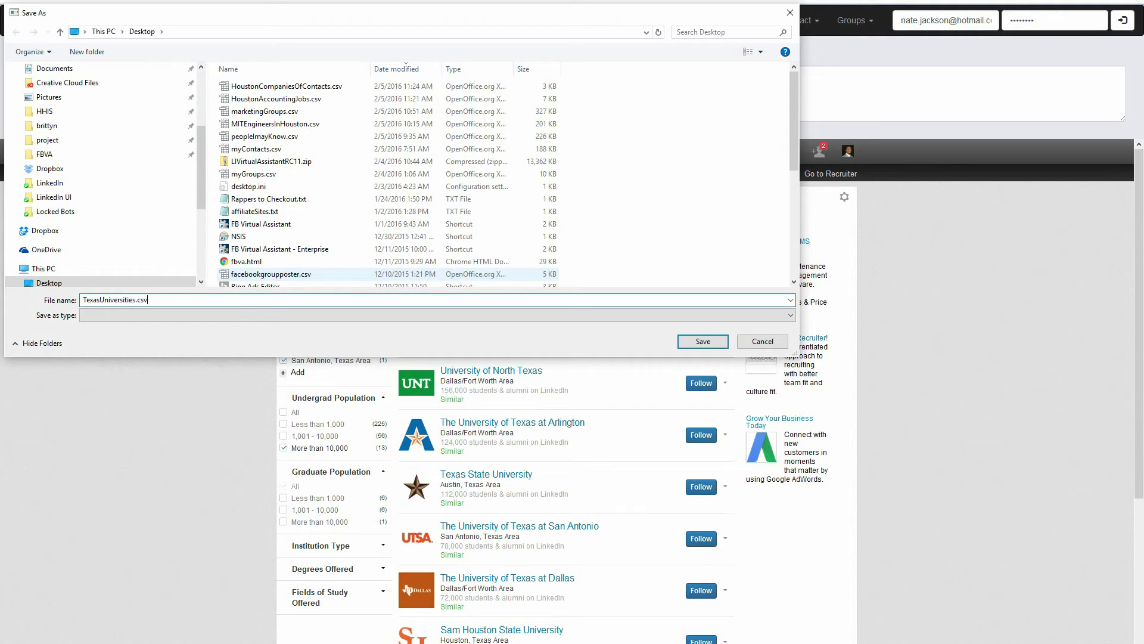
key("Return")
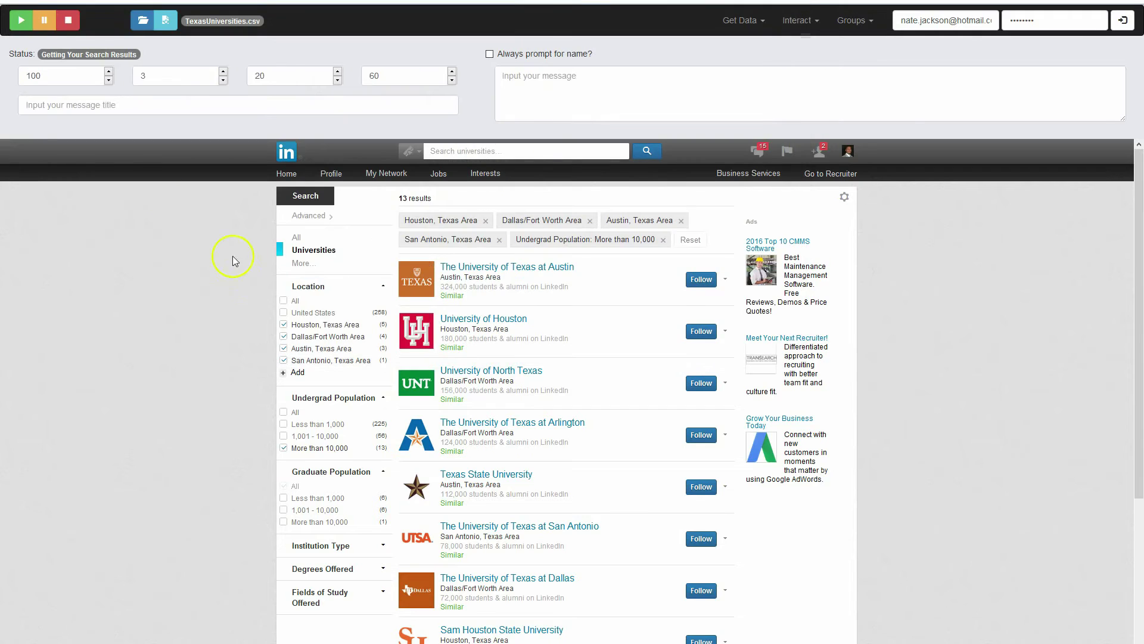
Scrape the 13 university results into the file and dismiss the completion message.
left_click(23, 21)
left_click(20, 21)
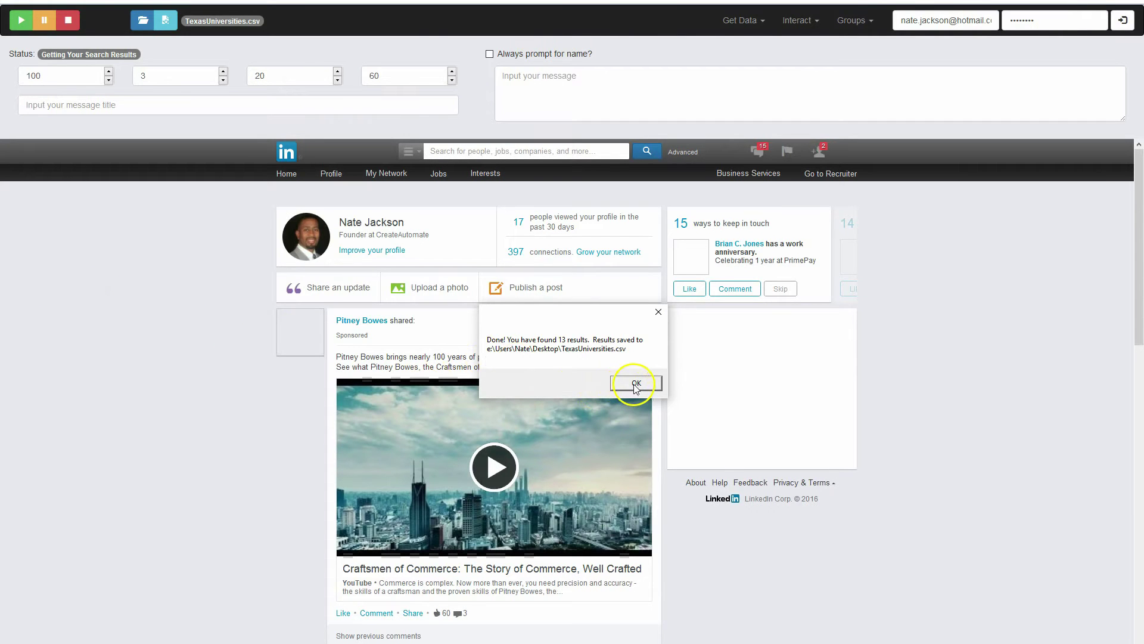
left_click(635, 384)
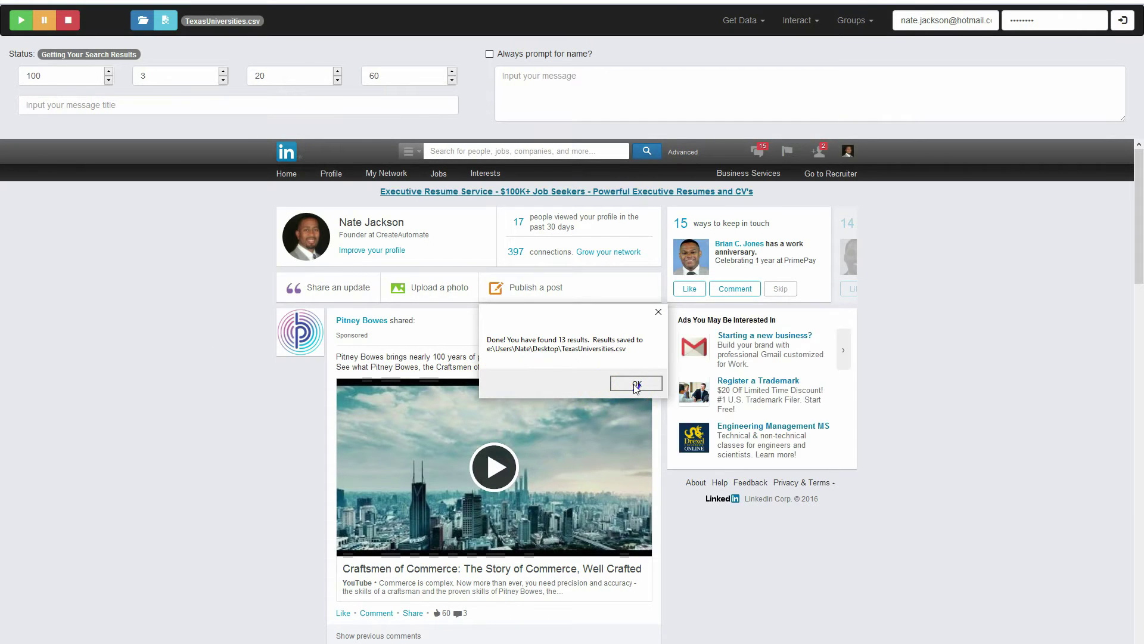
Open TexasUniversities.csv in Calc with the default text import settings.
left_click(635, 384)
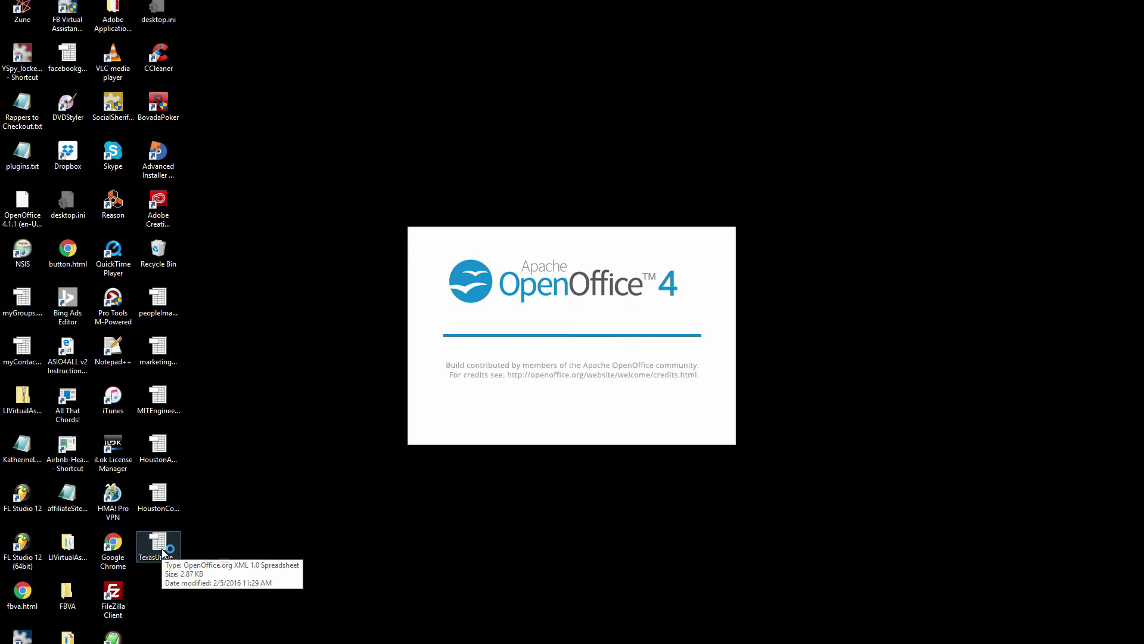
left_click(270, 466)
left_click(662, 227)
left_click(726, 186)
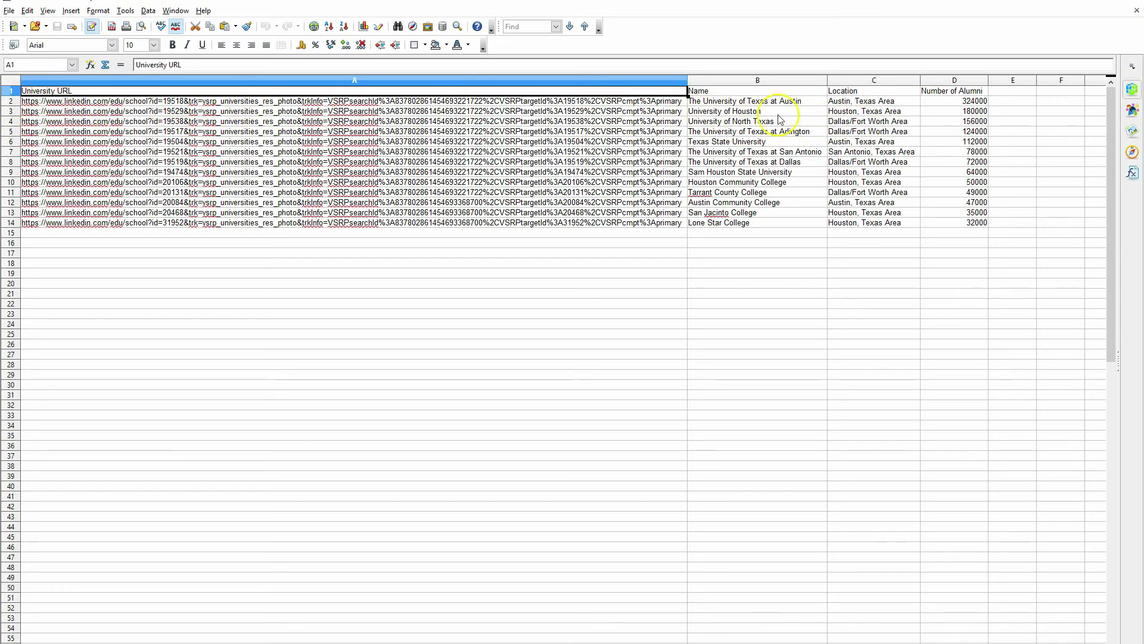
Step through the scraped university URLs and the Name column, then close Calc.
left_click(490, 100)
left_click(488, 111)
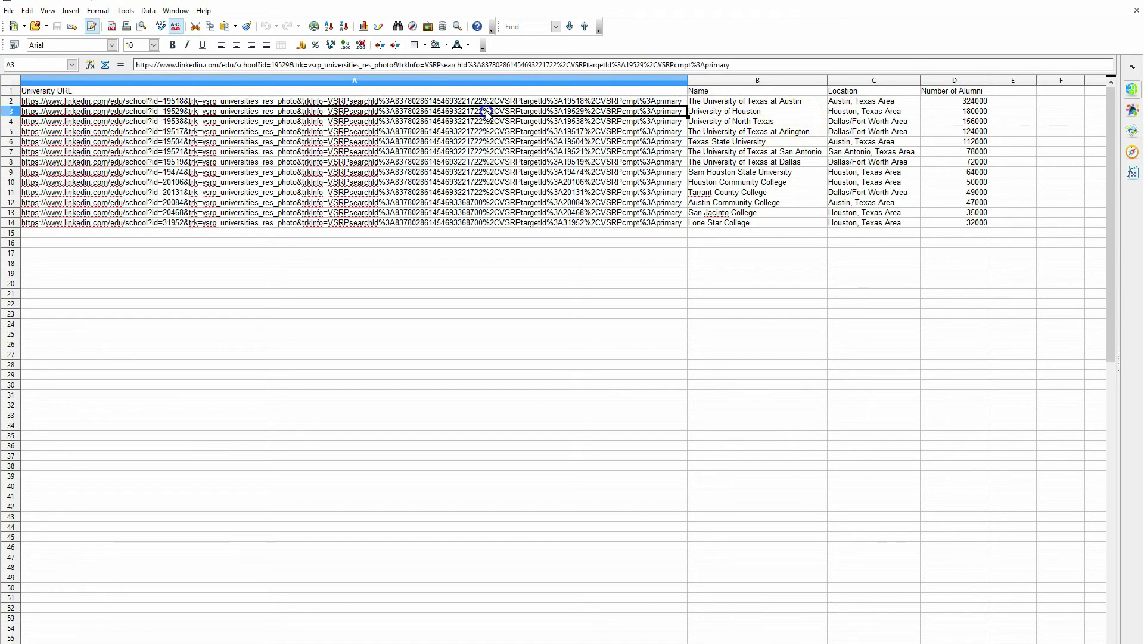
left_click(489, 121)
left_click(490, 131)
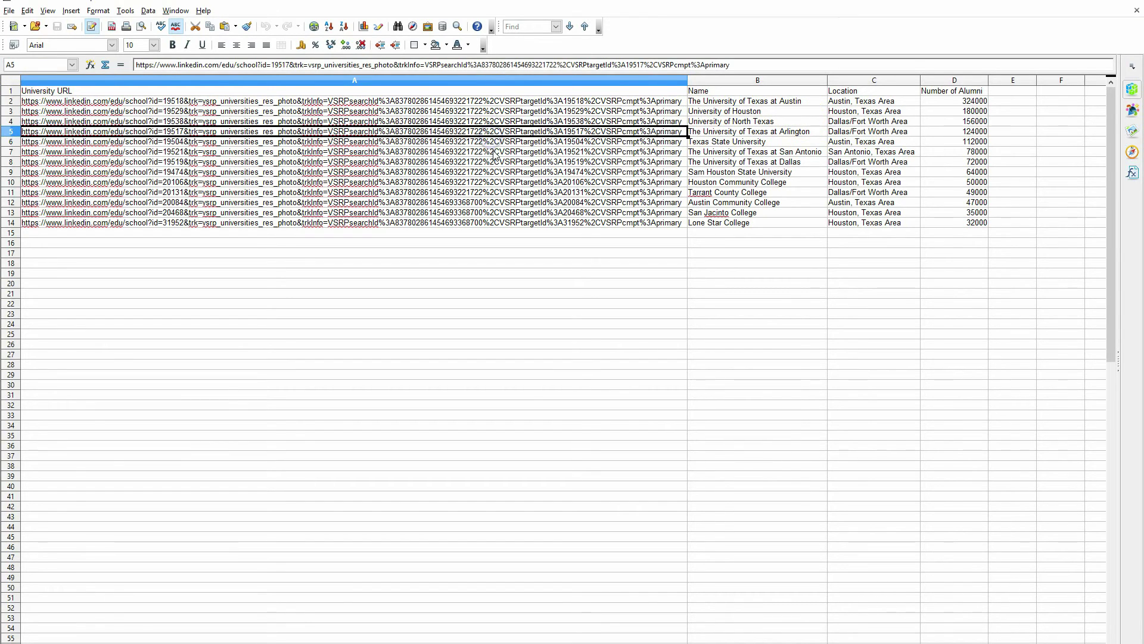
left_click(490, 141)
left_click(492, 152)
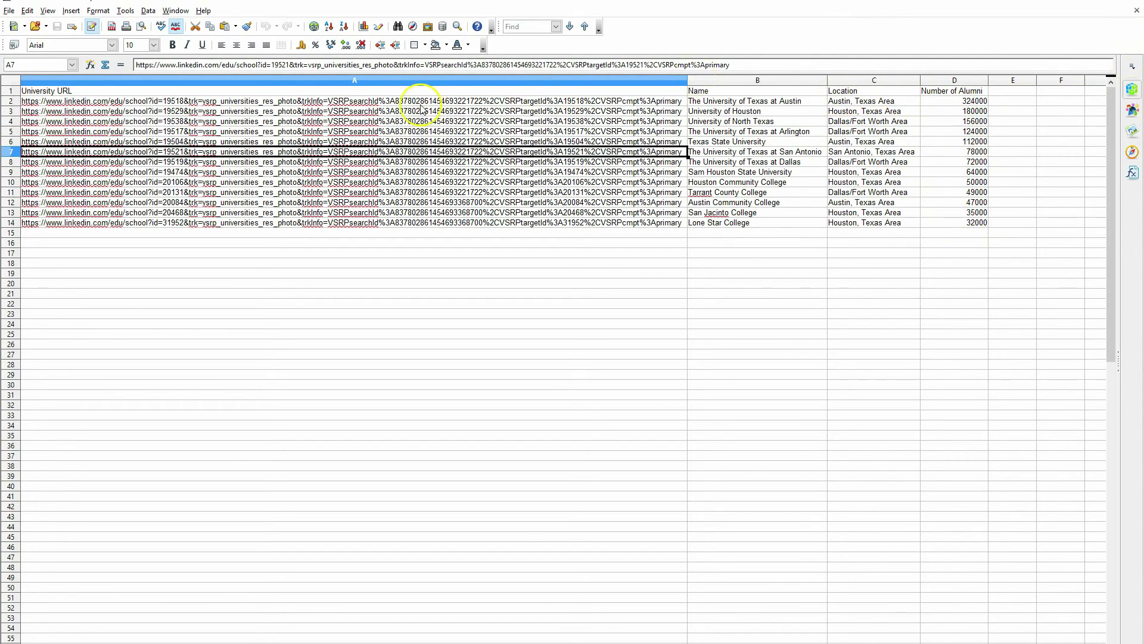
left_click(693, 91)
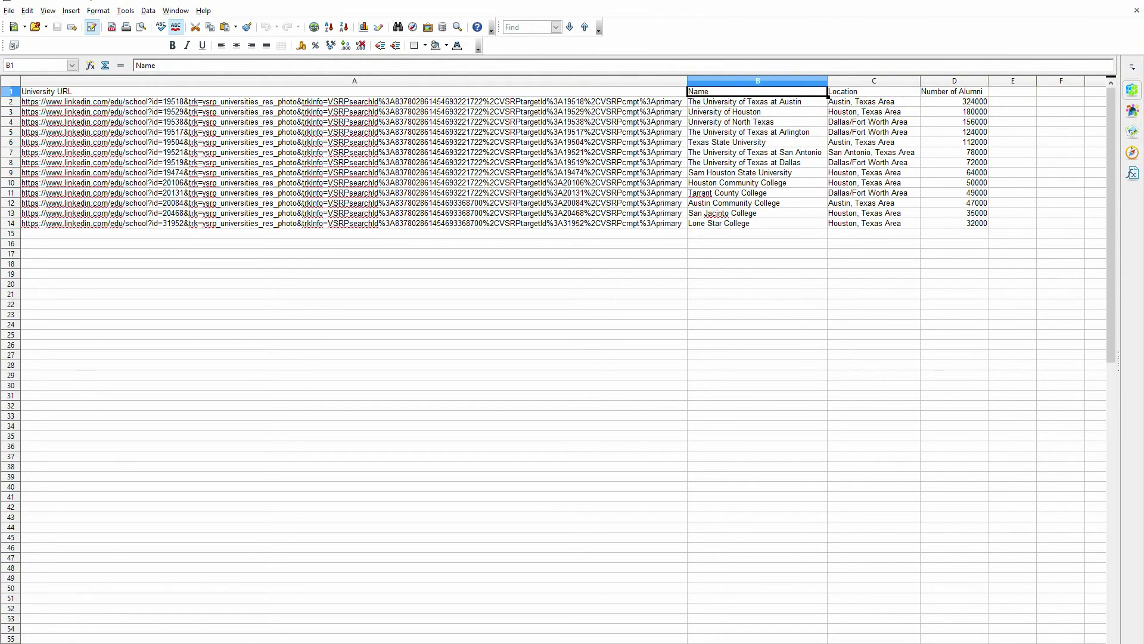
left_click(1049, 3)
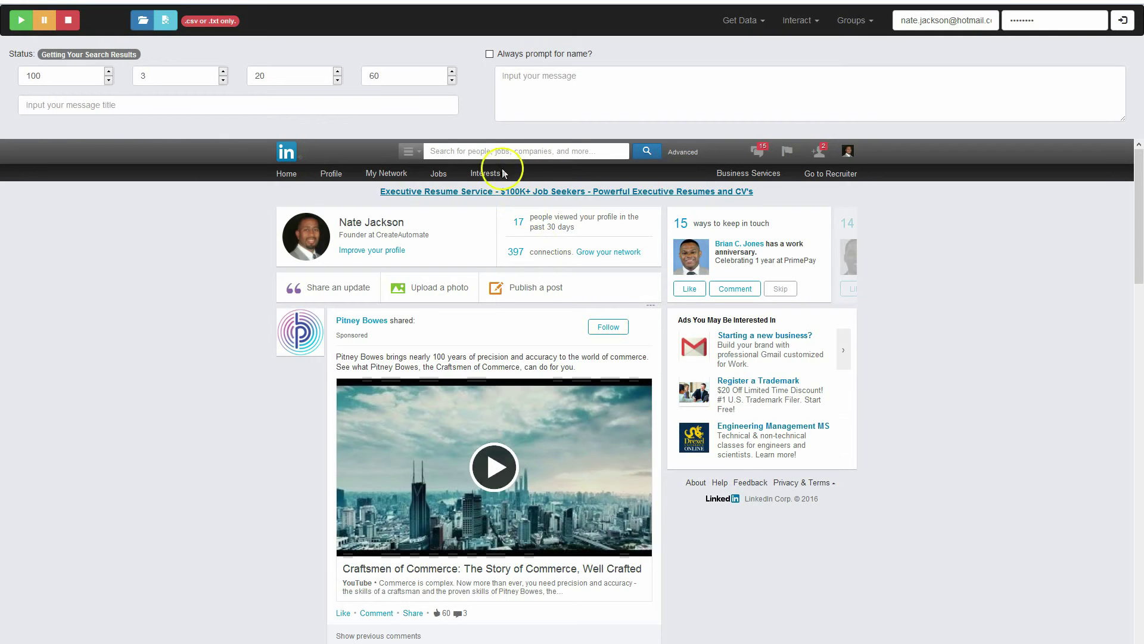
Search for people who studied at Massachusetts Institute of Technology.
left_click(499, 153)
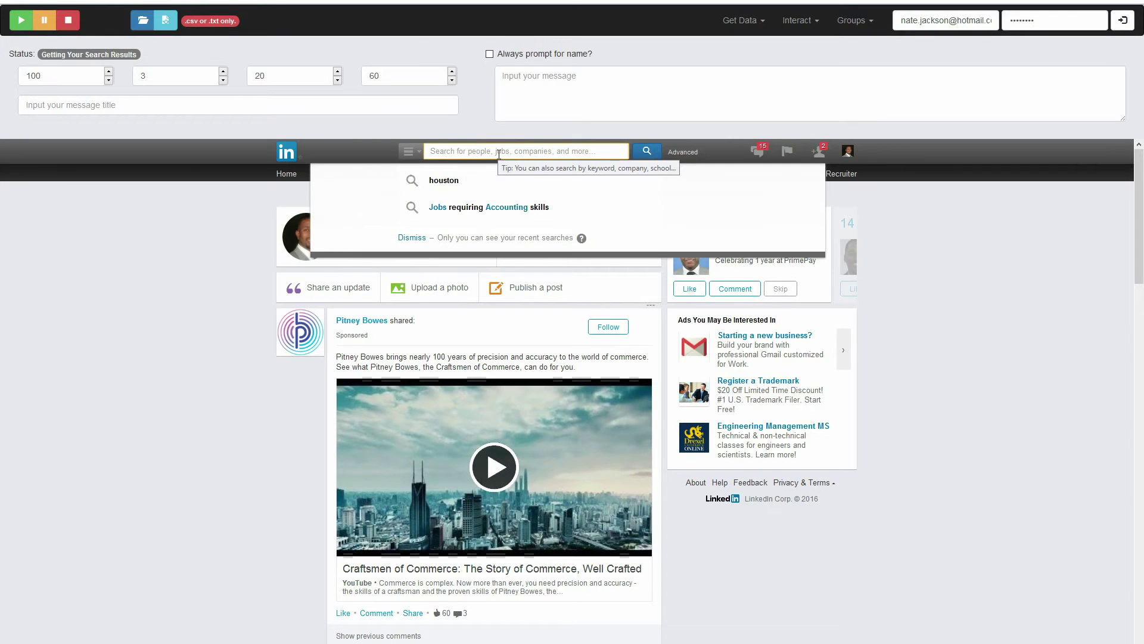
type("MIT")
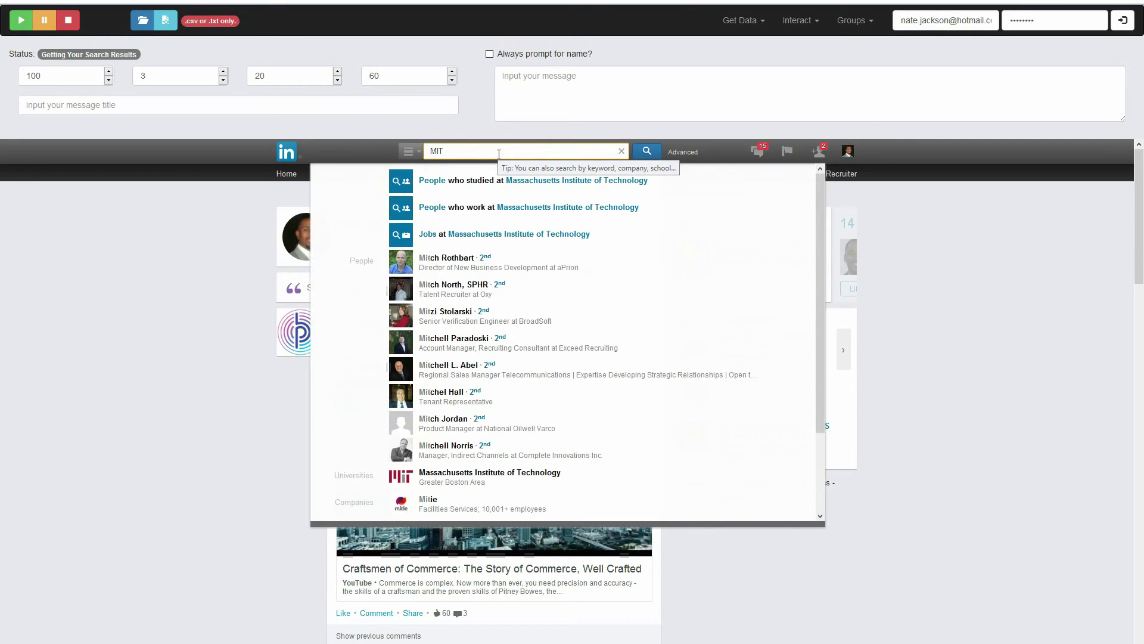
left_click(513, 189)
left_click(645, 153)
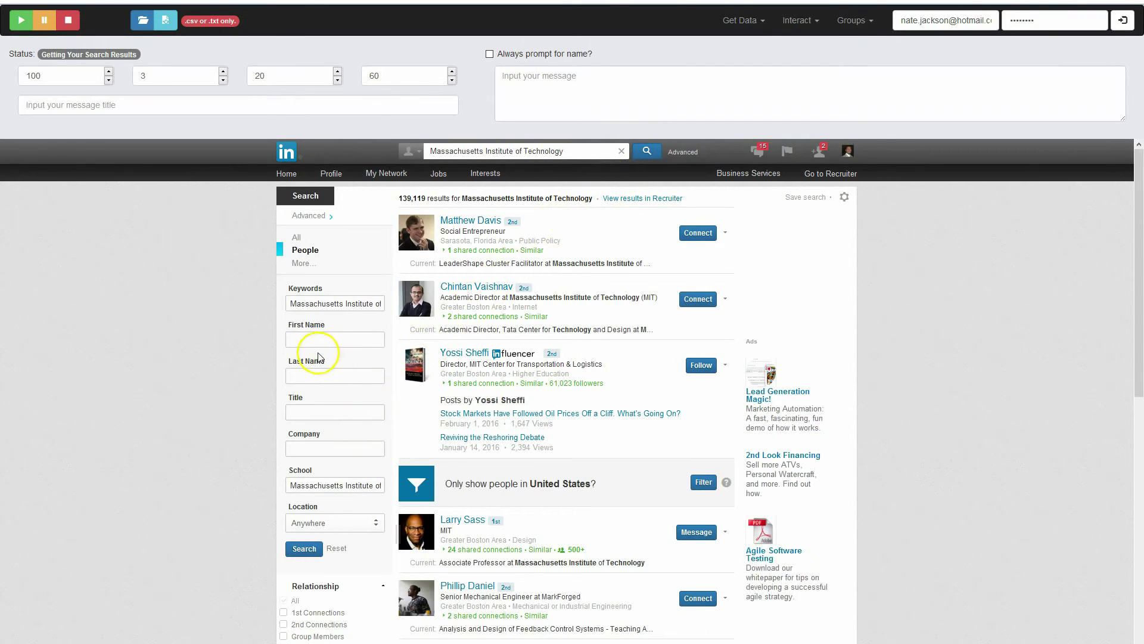
Limit the results to 2nd connections and 3rd + Everyone Else.
scroll(260, 322, "down", 4)
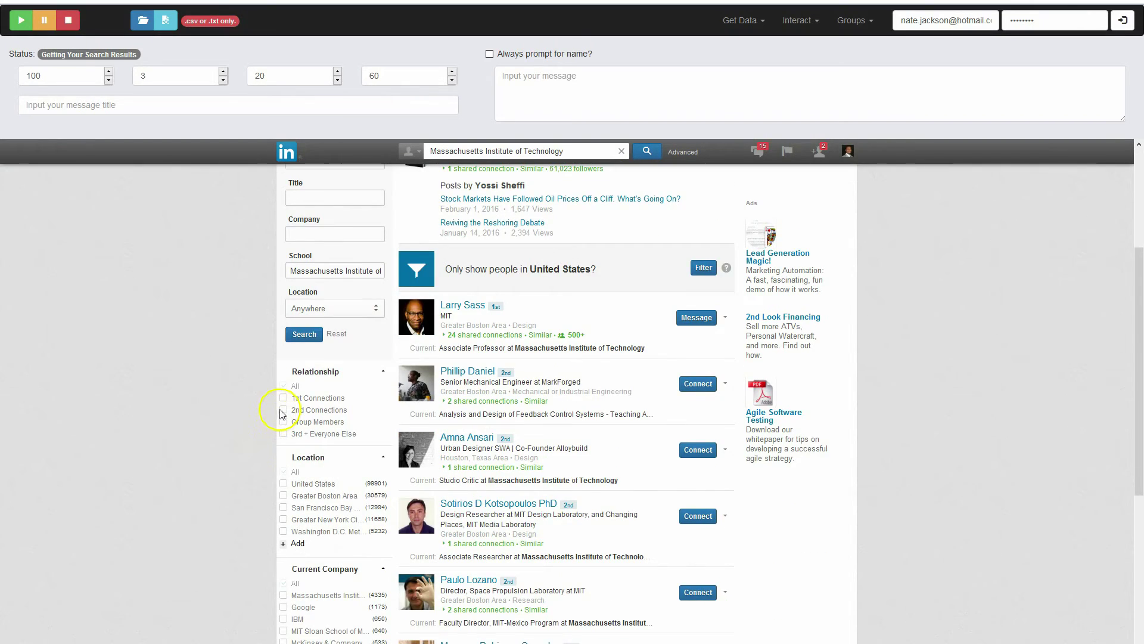
left_click(283, 409)
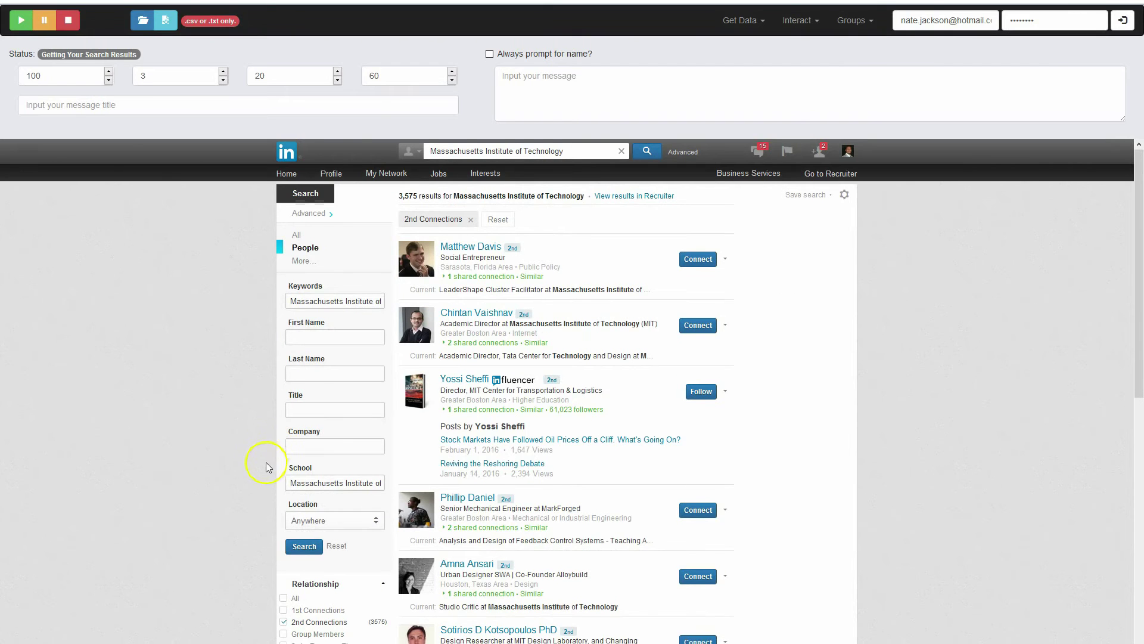
scroll(275, 471, "down", 3)
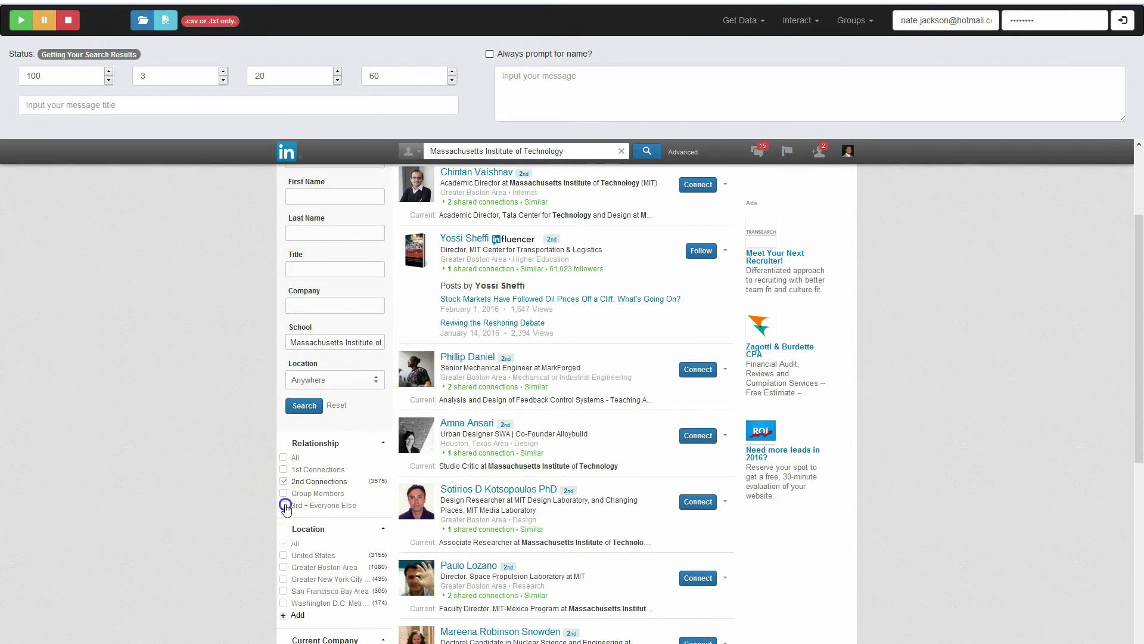
left_click(284, 505)
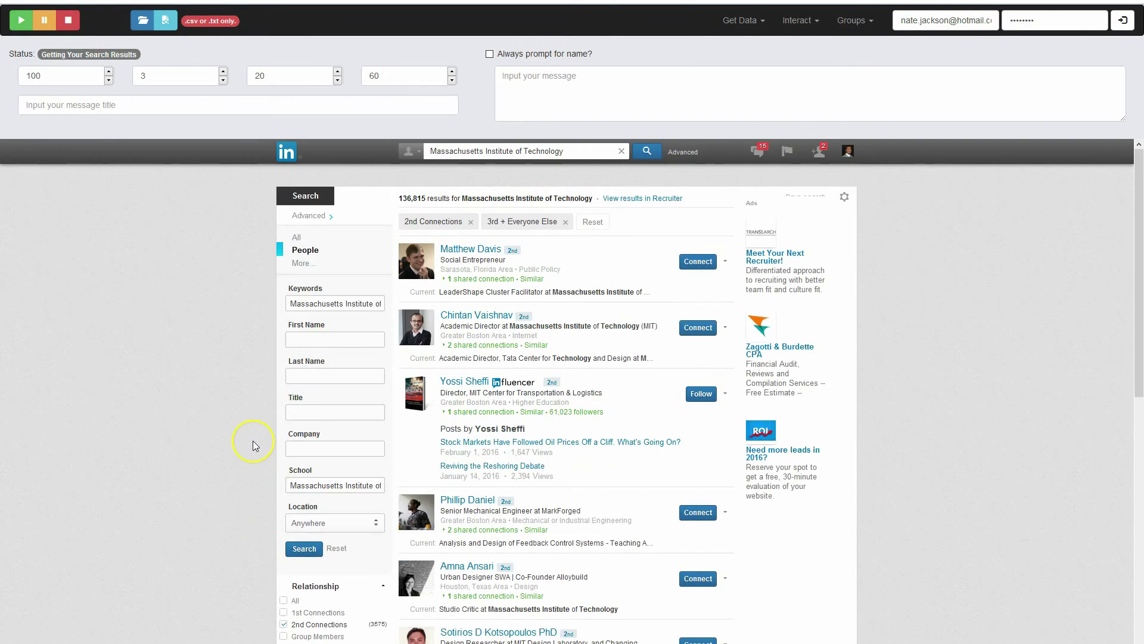
scroll(253, 441, "down", 3)
scroll(253, 441, "down", 3)
scroll(621, 431, "down", 3)
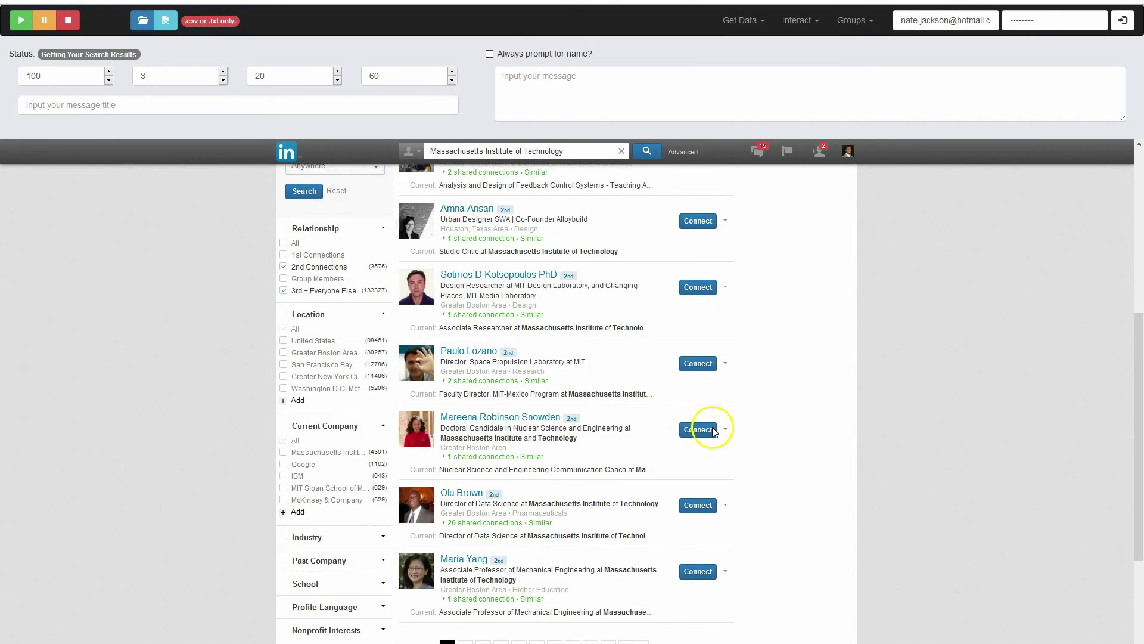
scroll(409, 452, "up", 9)
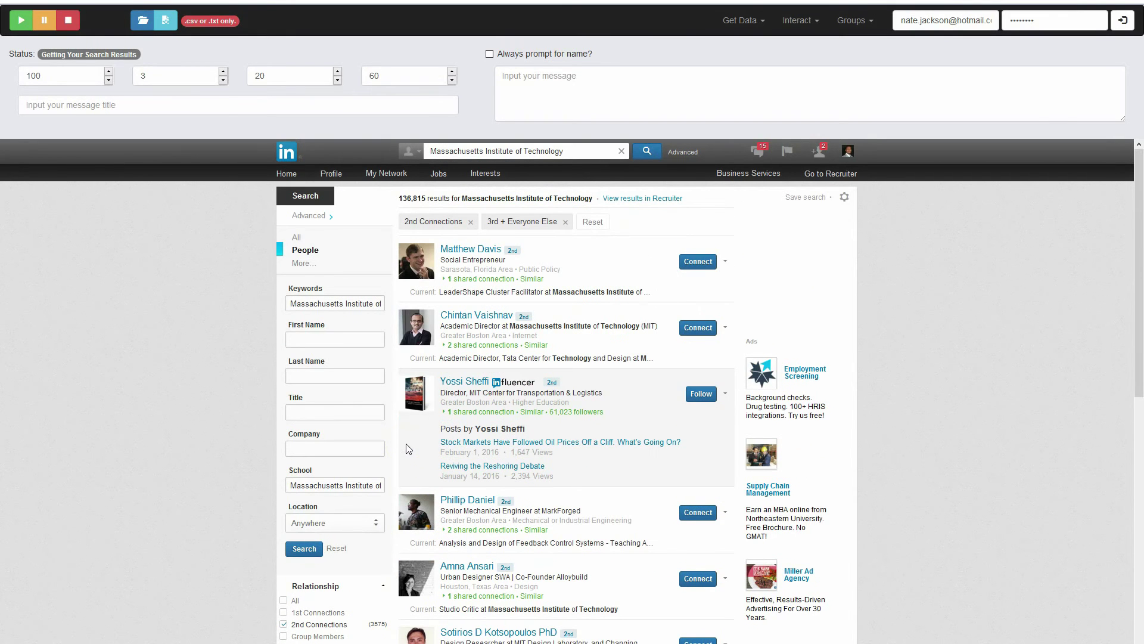
Restrict the results to people whose current company is MIT.
left_click(410, 445)
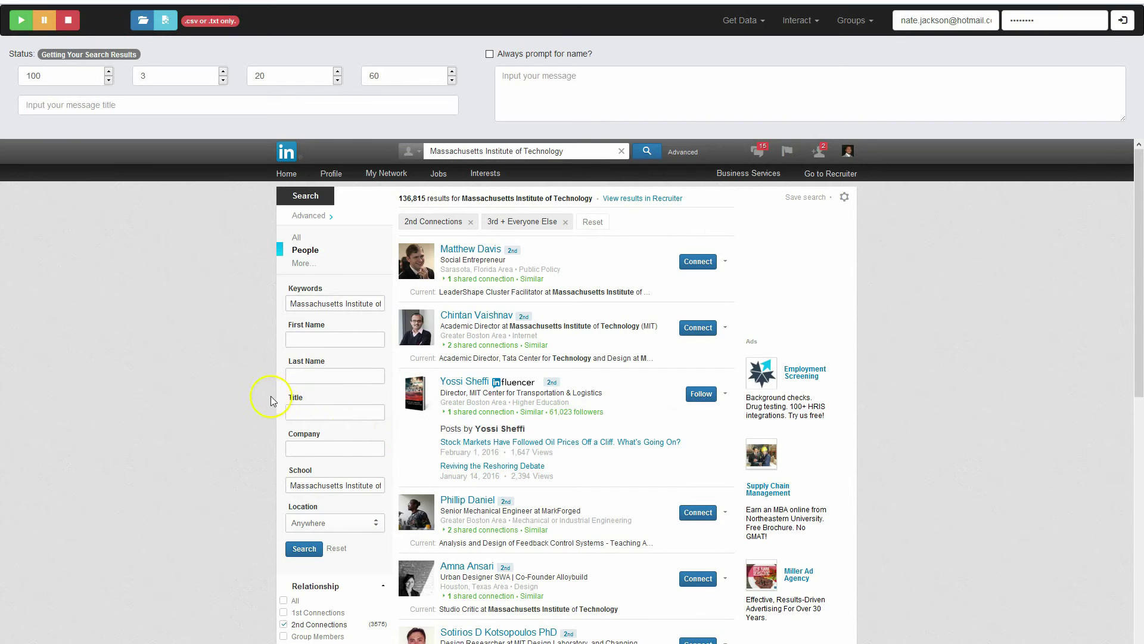
left_click(247, 407)
scroll(247, 407, "down", 1)
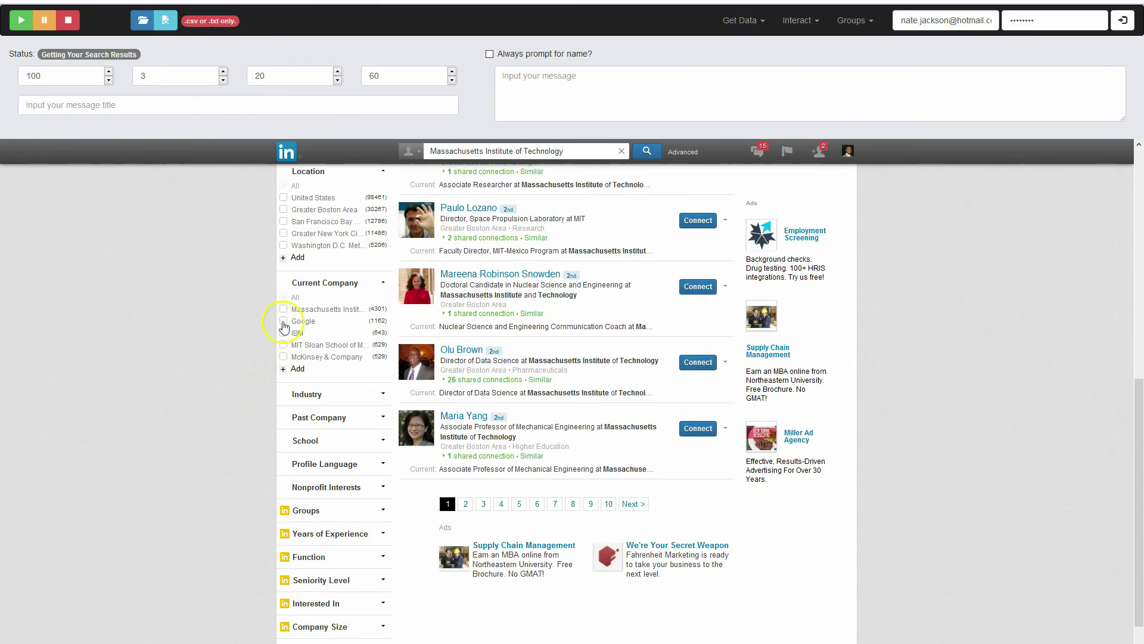
left_click(283, 309)
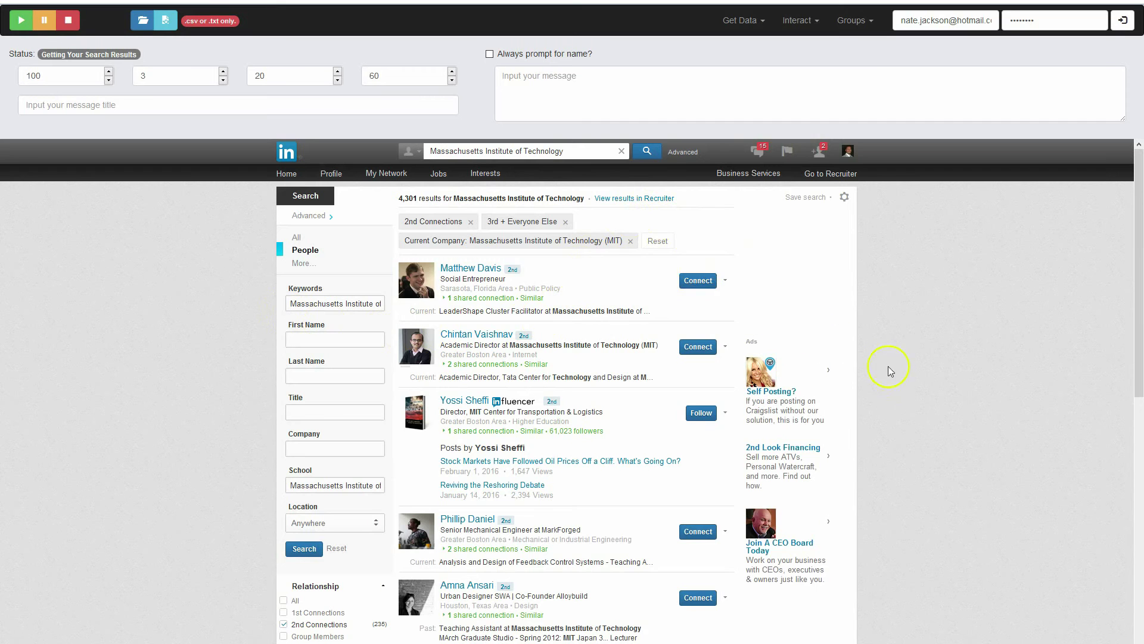
scroll(907, 390, "down", 2)
scroll(907, 389, "down", 9)
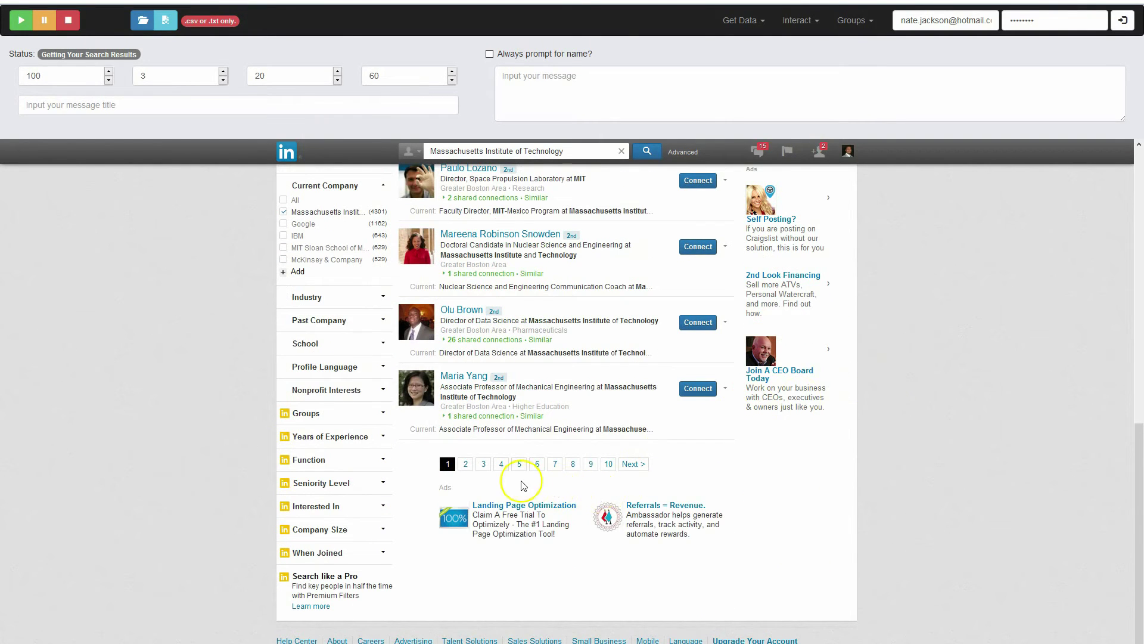
scroll(230, 439, "up", 10)
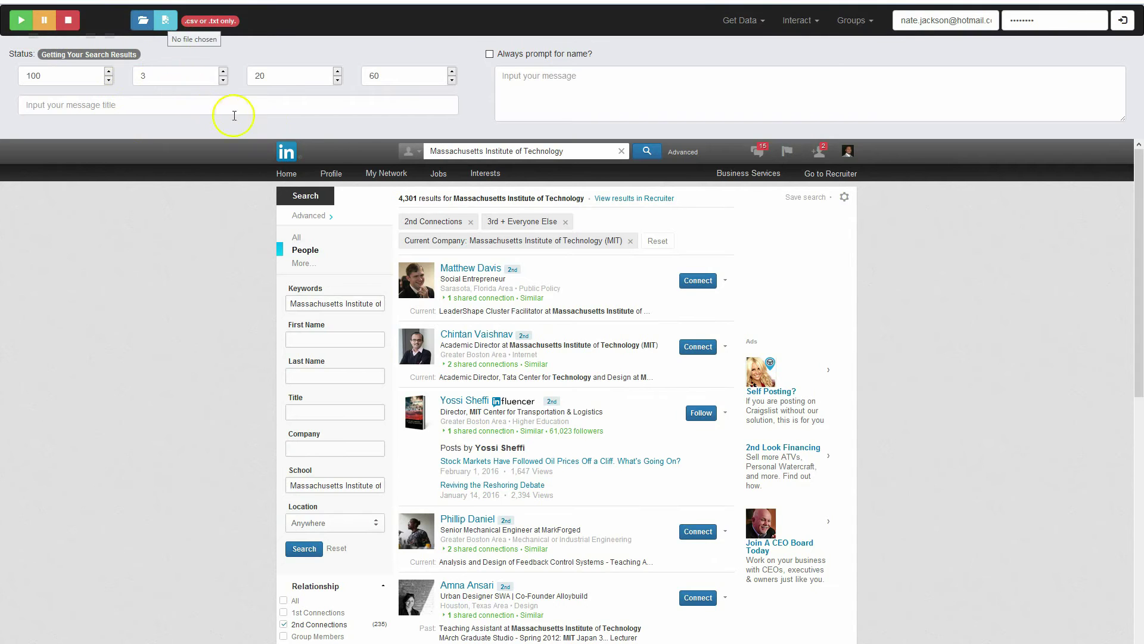
left_click(164, 22)
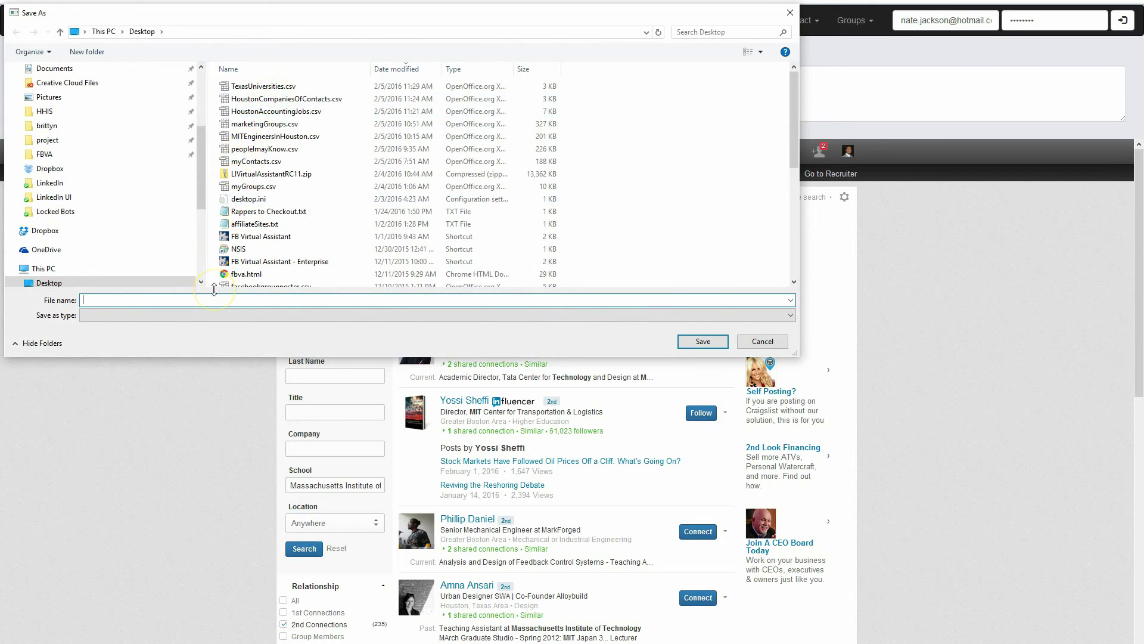
left_click(766, 342)
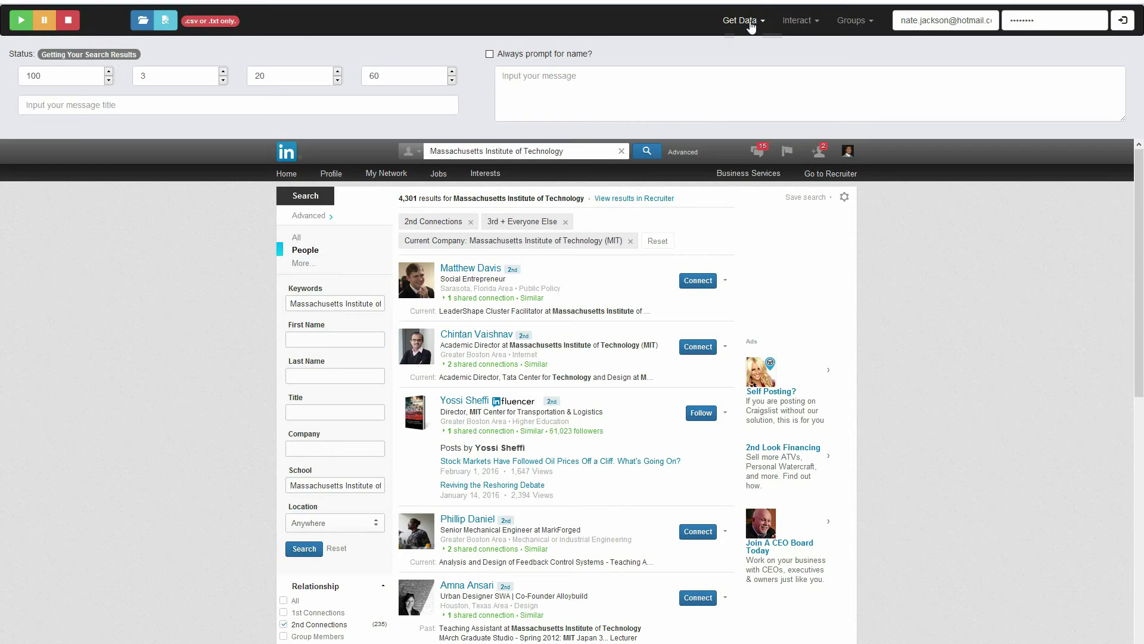
Change the Massachusetts Institute of Technology search category from People to Posts.
left_click(838, 24)
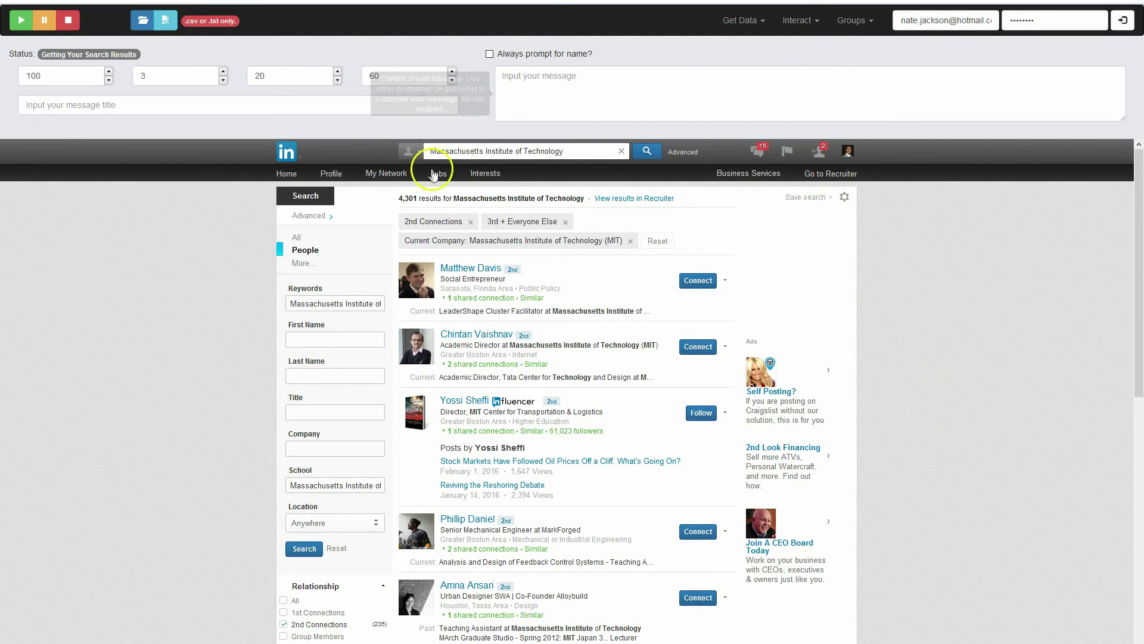
left_click(409, 151)
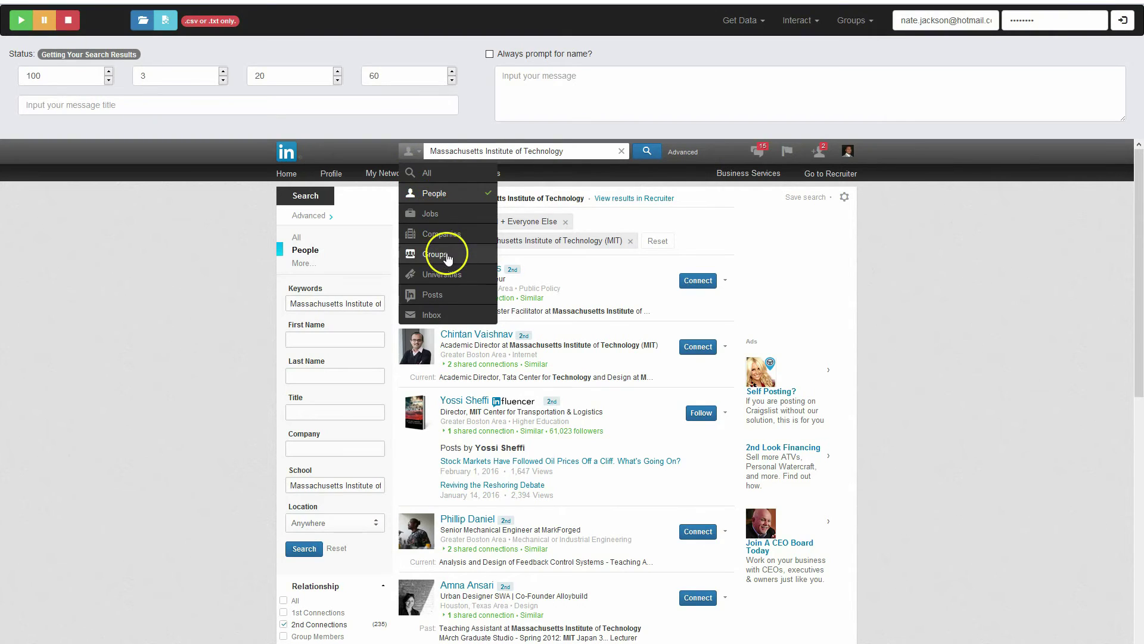
left_click(445, 295)
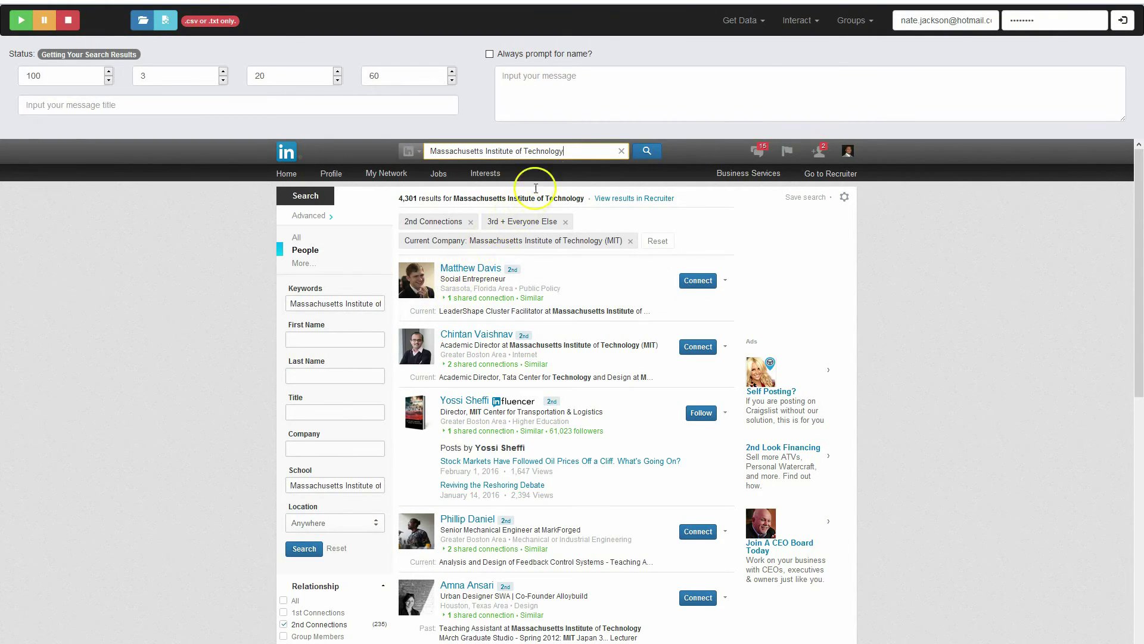
left_click(409, 151)
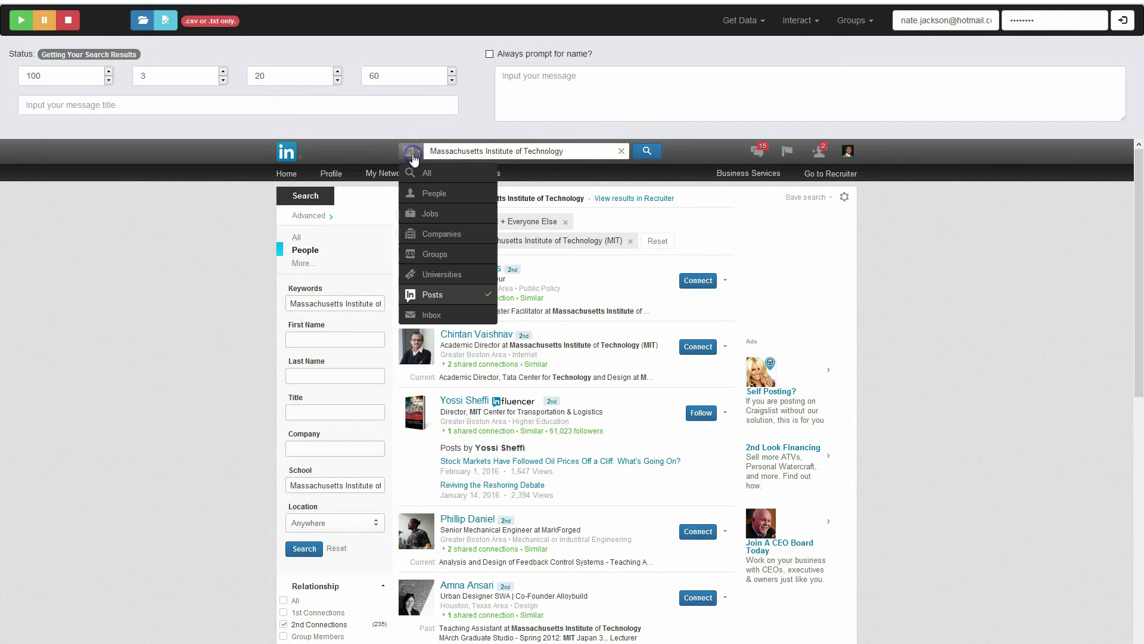
left_click(416, 300)
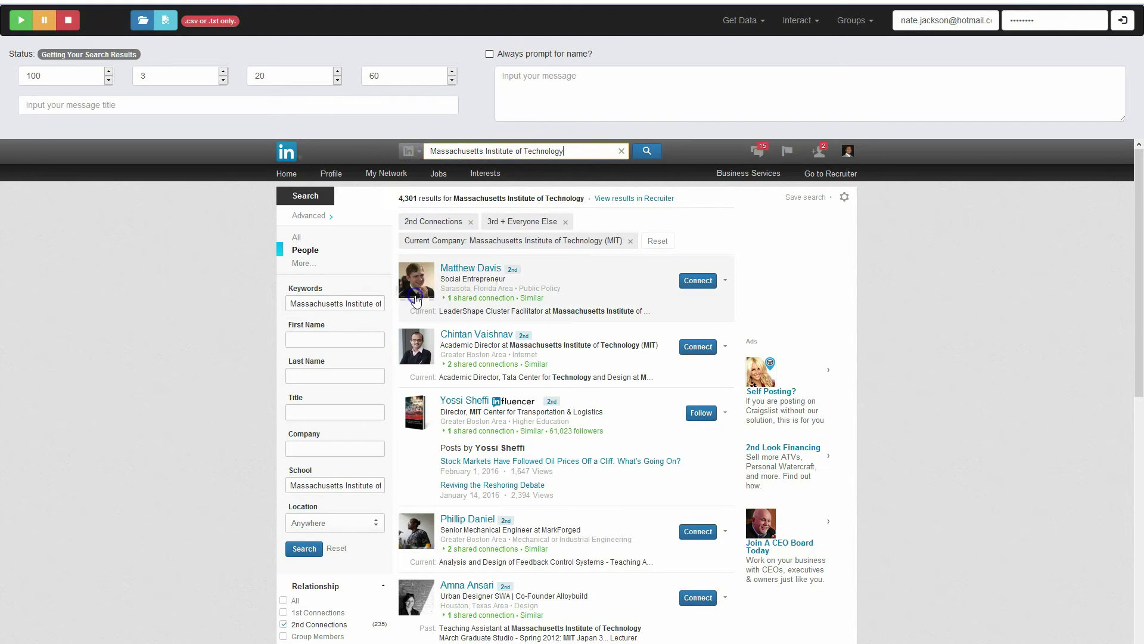
Run the MIT posts search and filter it to the one author with 46 posts.
left_click(646, 154)
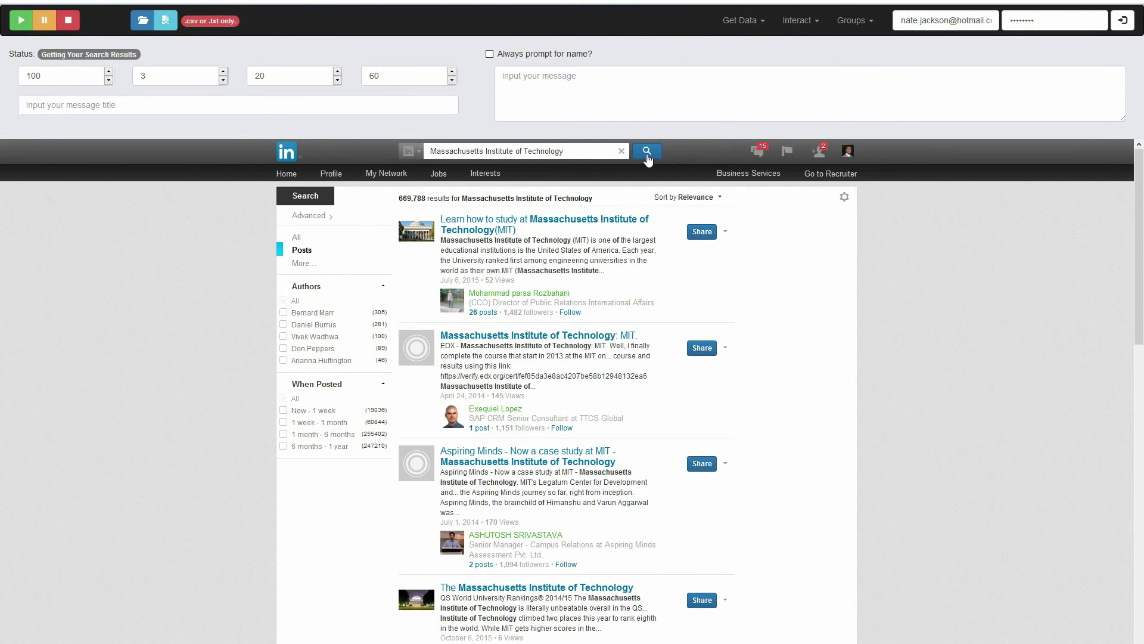
left_click(284, 360)
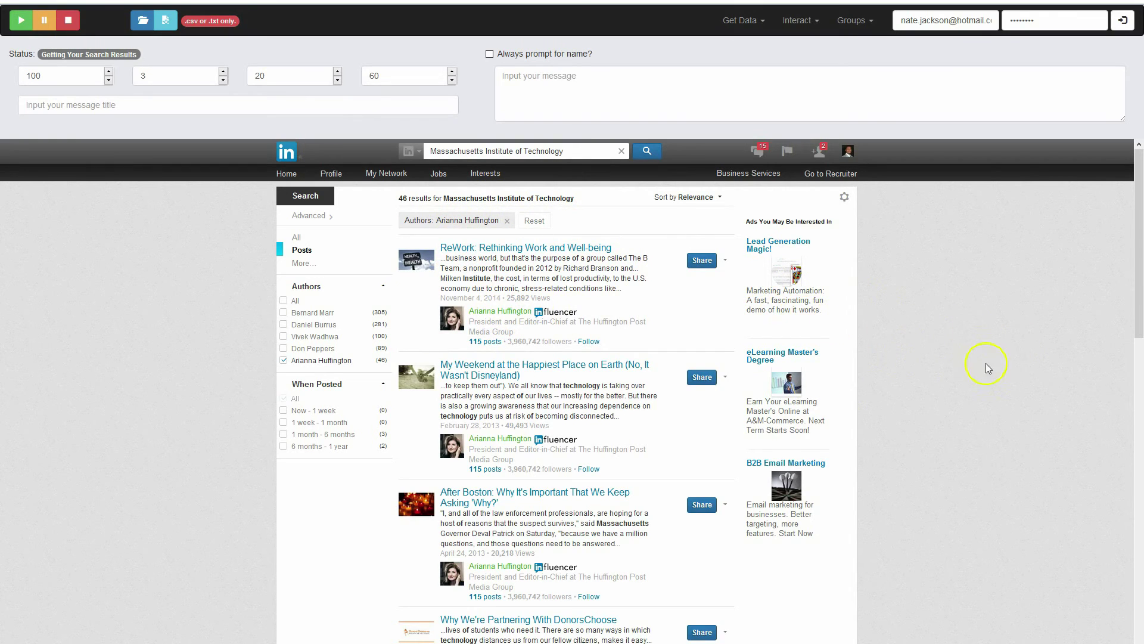
left_click(67, 21)
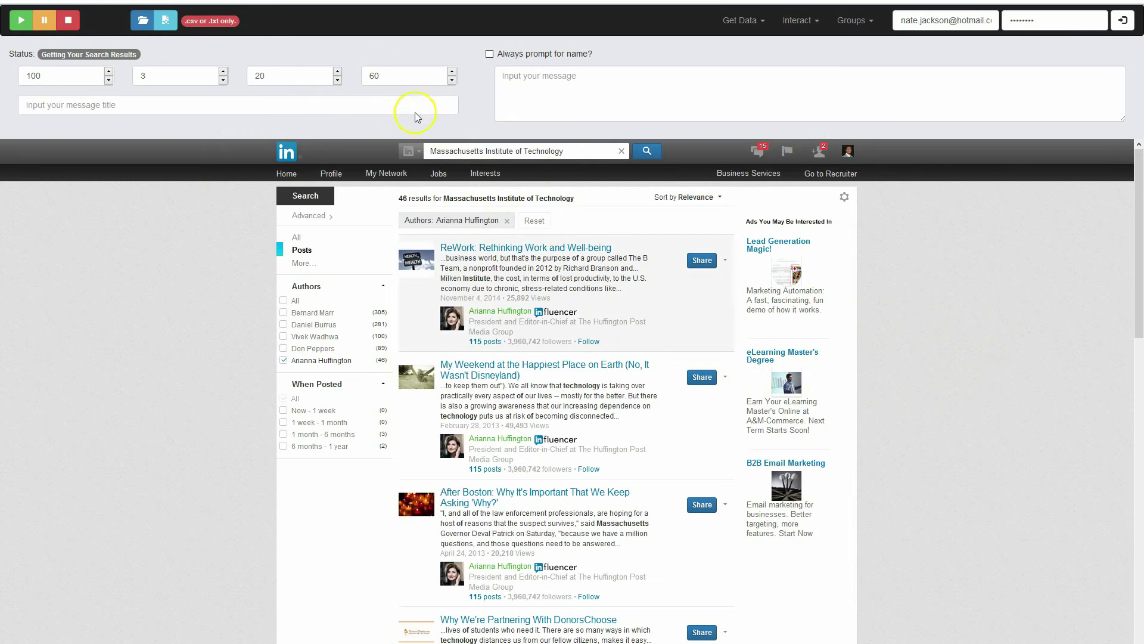
Name the results file HuffingtonMITPosts and save it to the Desktop.
left_click(167, 24)
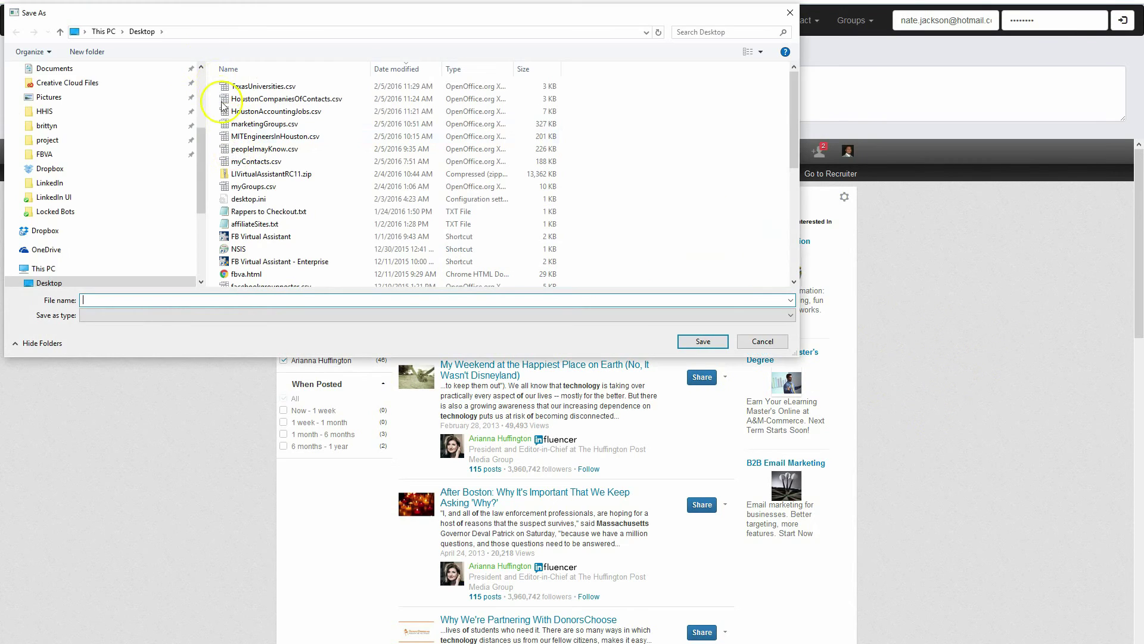
type("H")
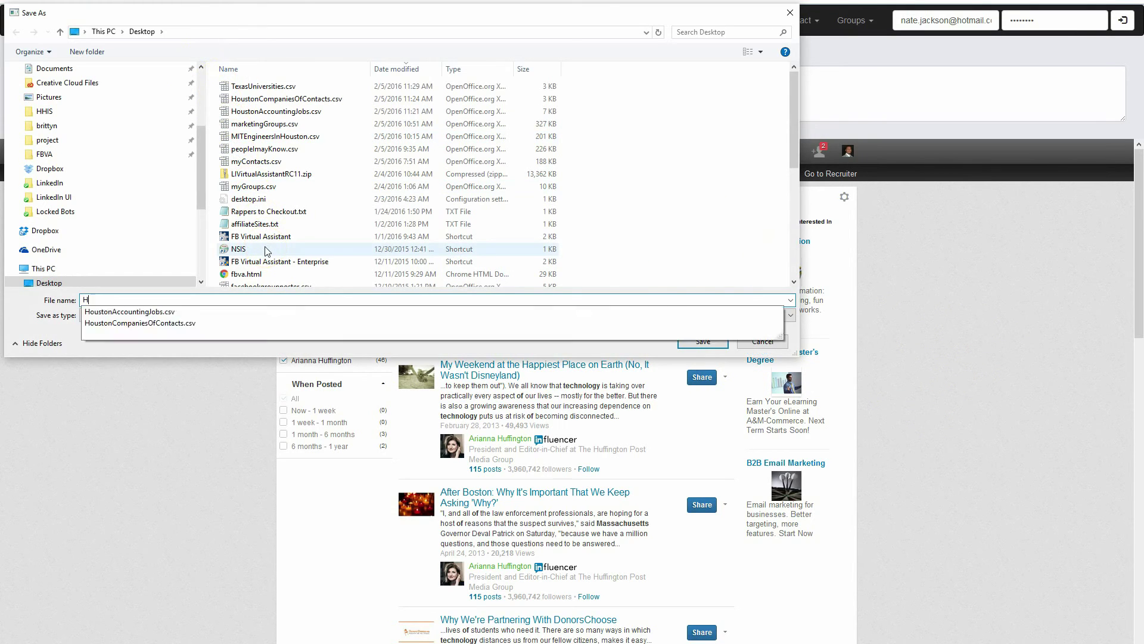
type("uffingtonMI")
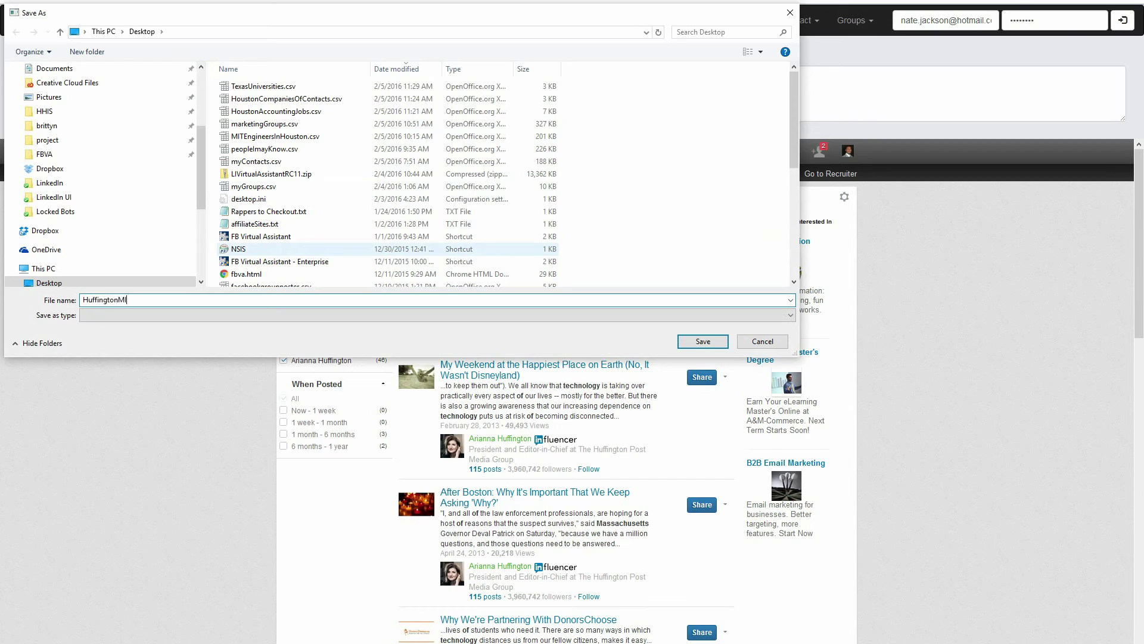
type("TPosts.csv")
left_click(698, 343)
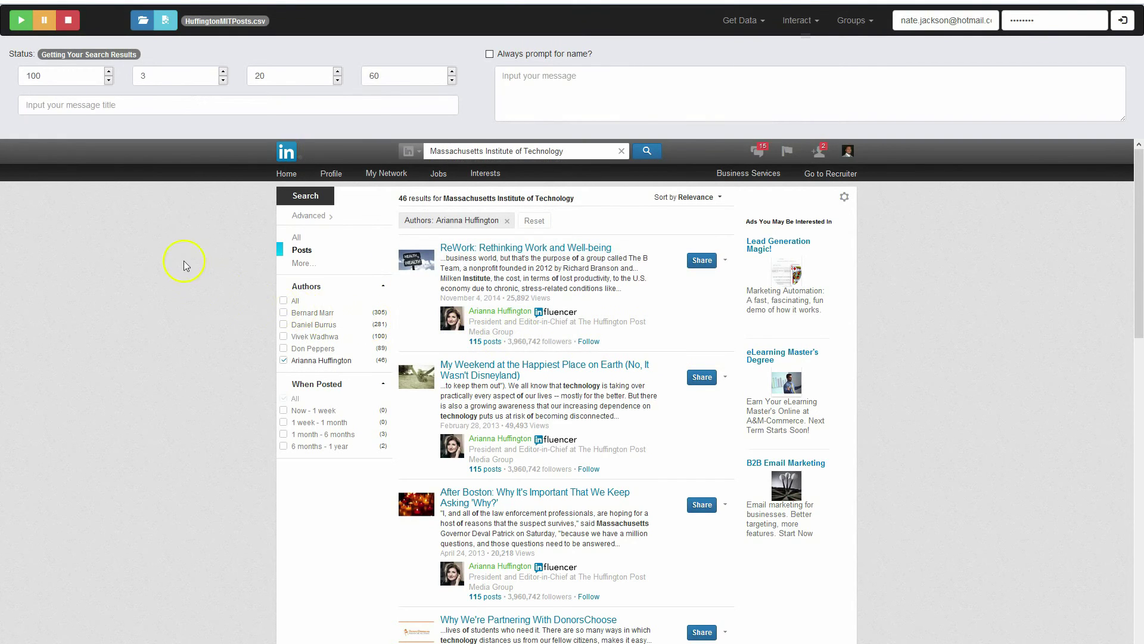
Scrape the 46 author-filtered MIT posts and wait for the 'Done' message.
left_click(453, 325)
left_click(25, 23)
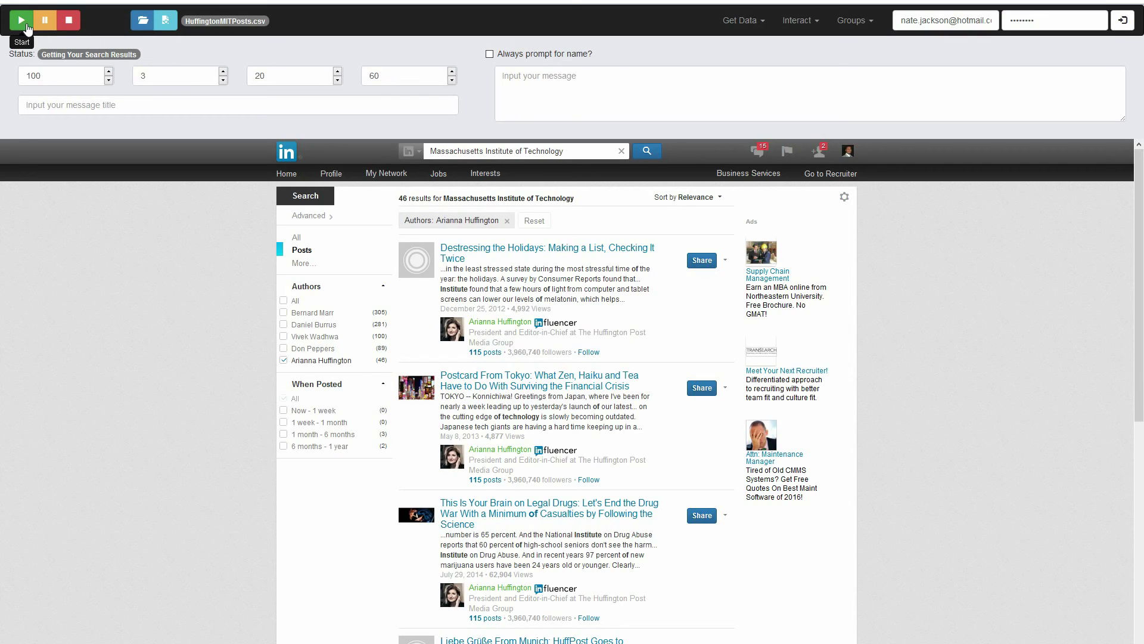
left_click(153, 424)
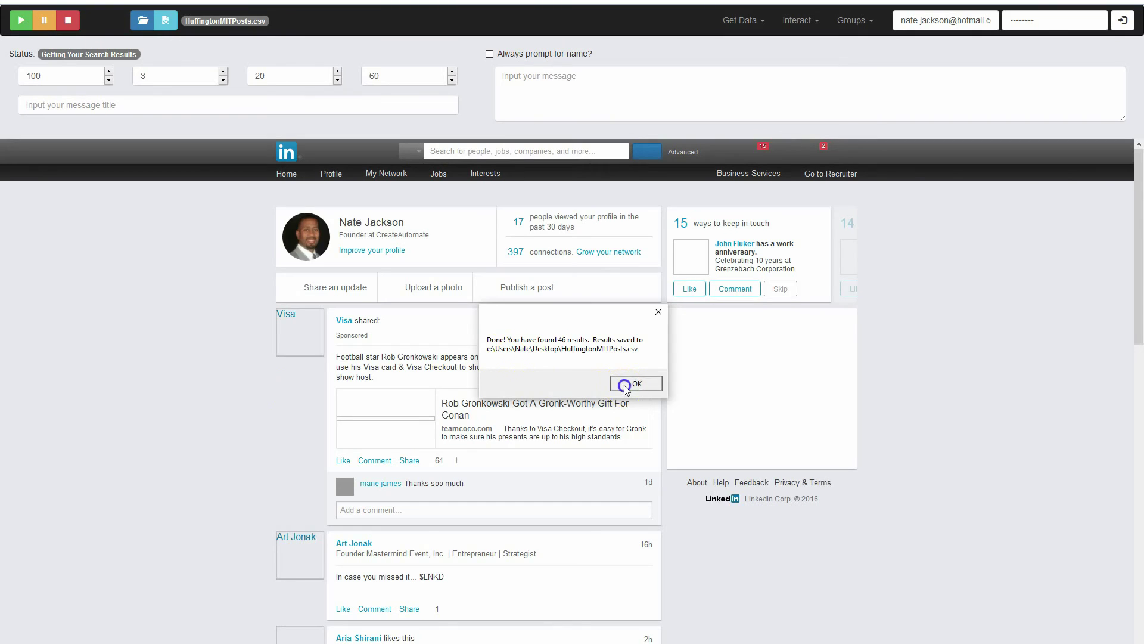
Dismiss the 'Done!' confirmation for the 46 saved MIT posts and return to the home feed.
left_click(624, 387)
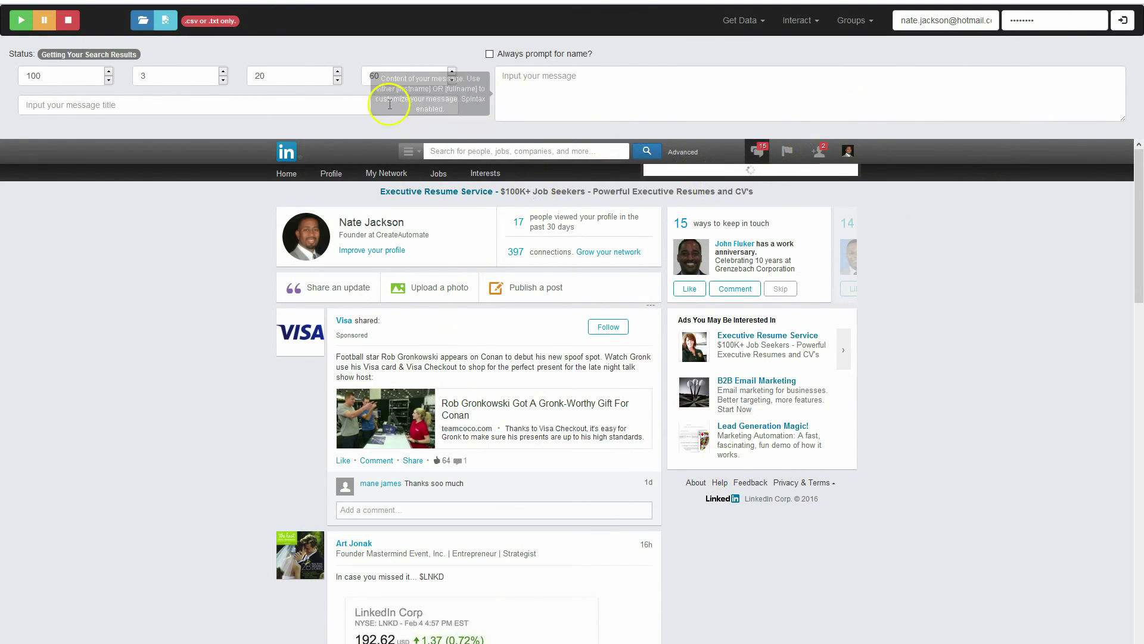
mouse_move(244, 105)
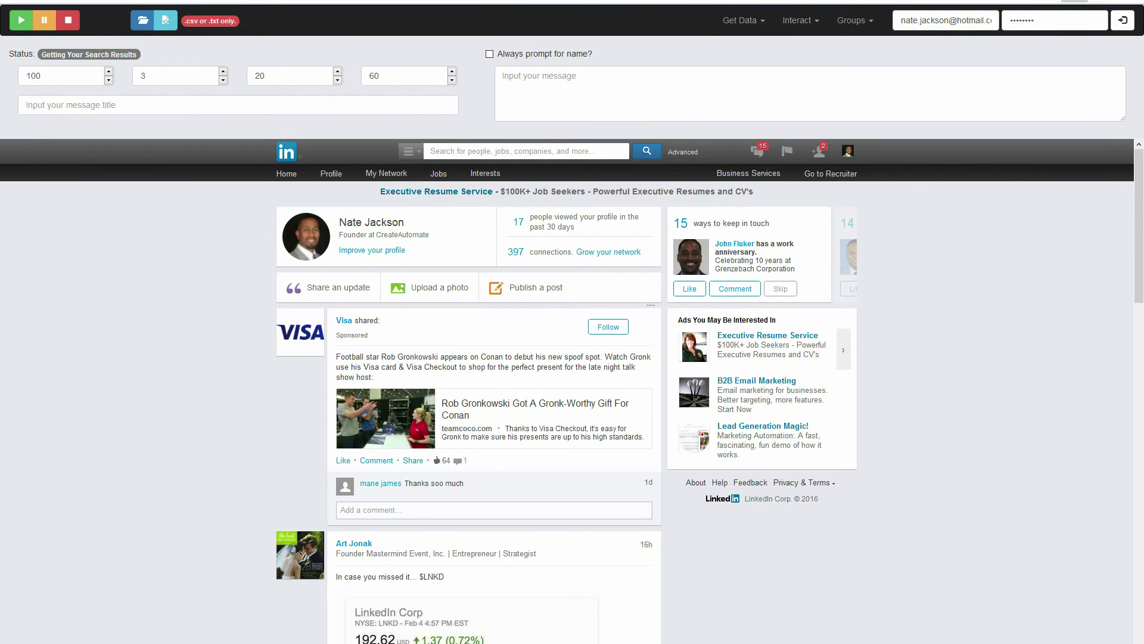
Minimize the assistant and open HuffingtonMITPosts.csv from the desktop in OpenOffice Calc.
left_click(1074, 1)
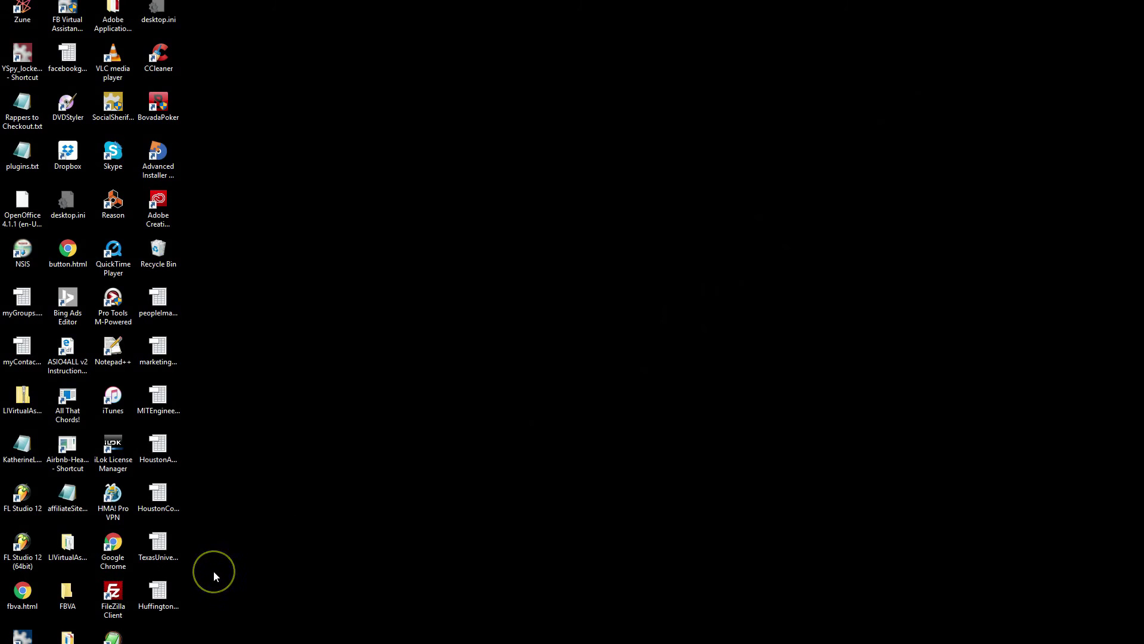
double_click(159, 592)
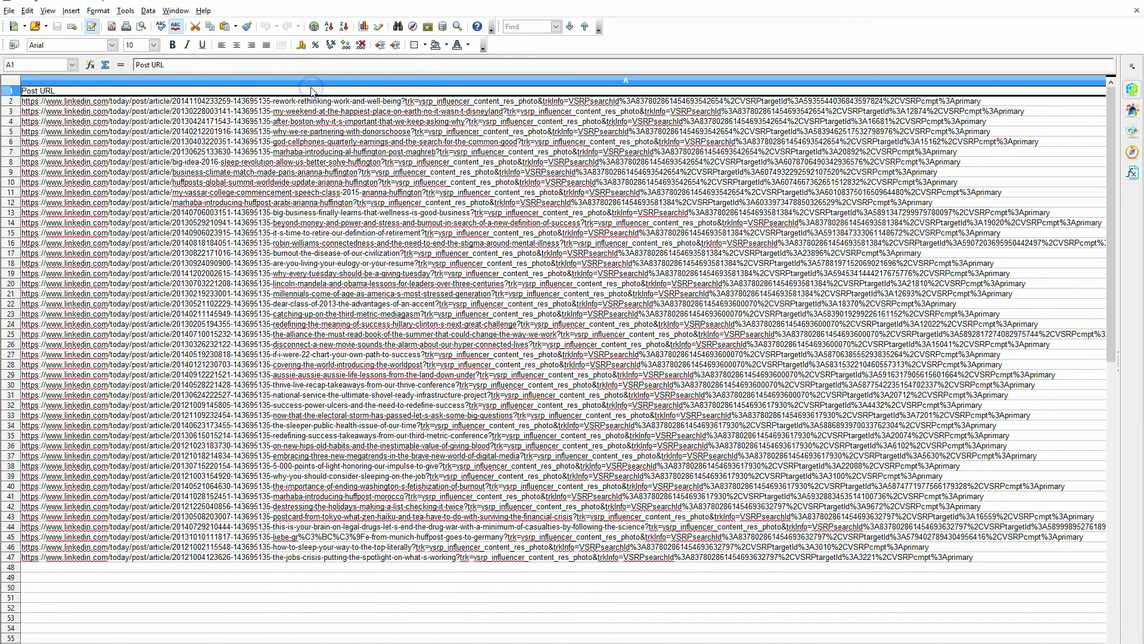
Step through the row-1 headers from Title to Number of Followers.
key("Right")
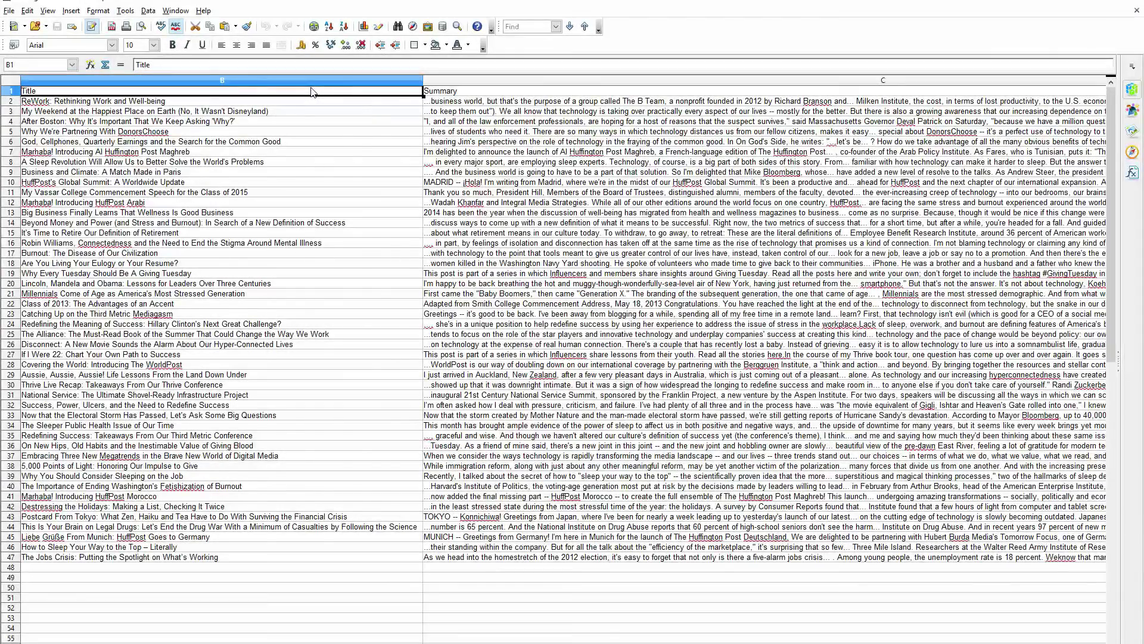
key("Right")
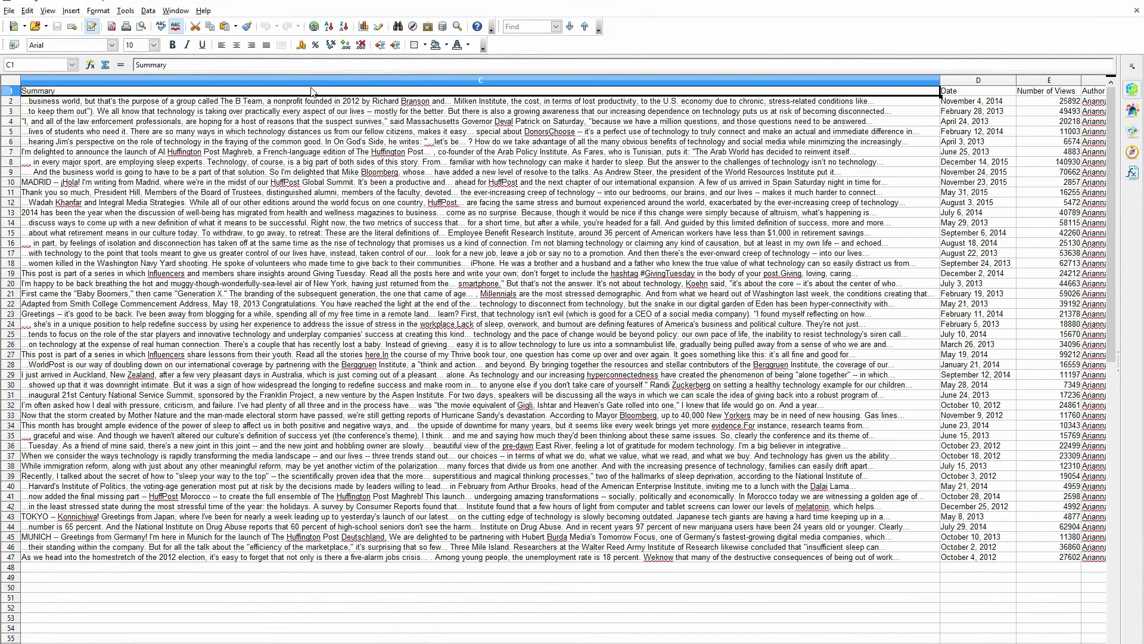
key("Right")
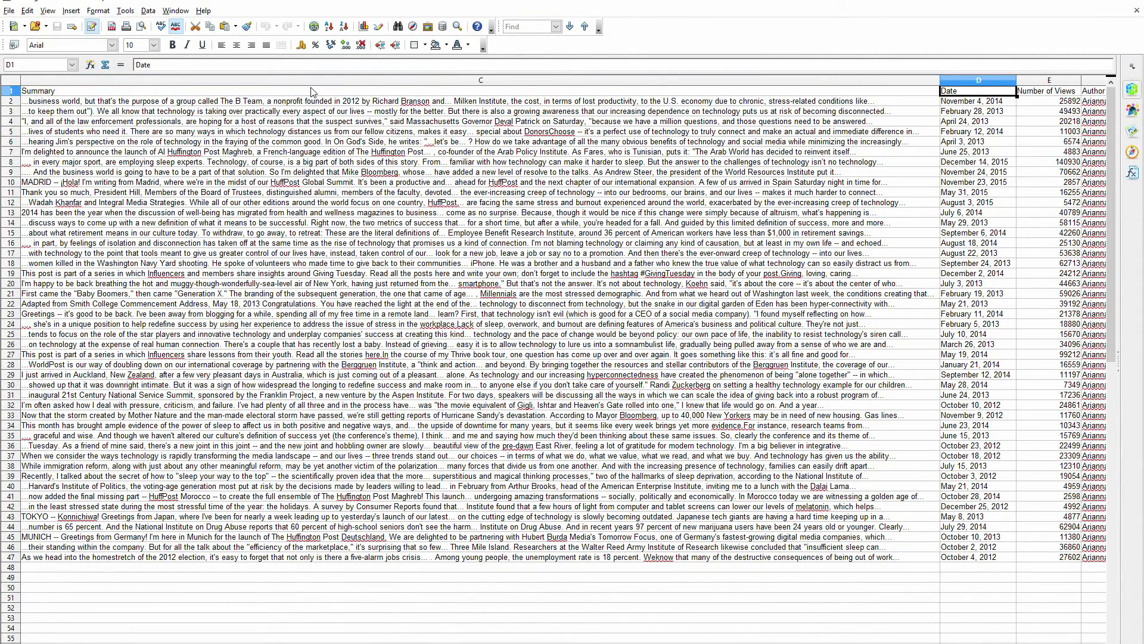
key("Right")
key("Right")
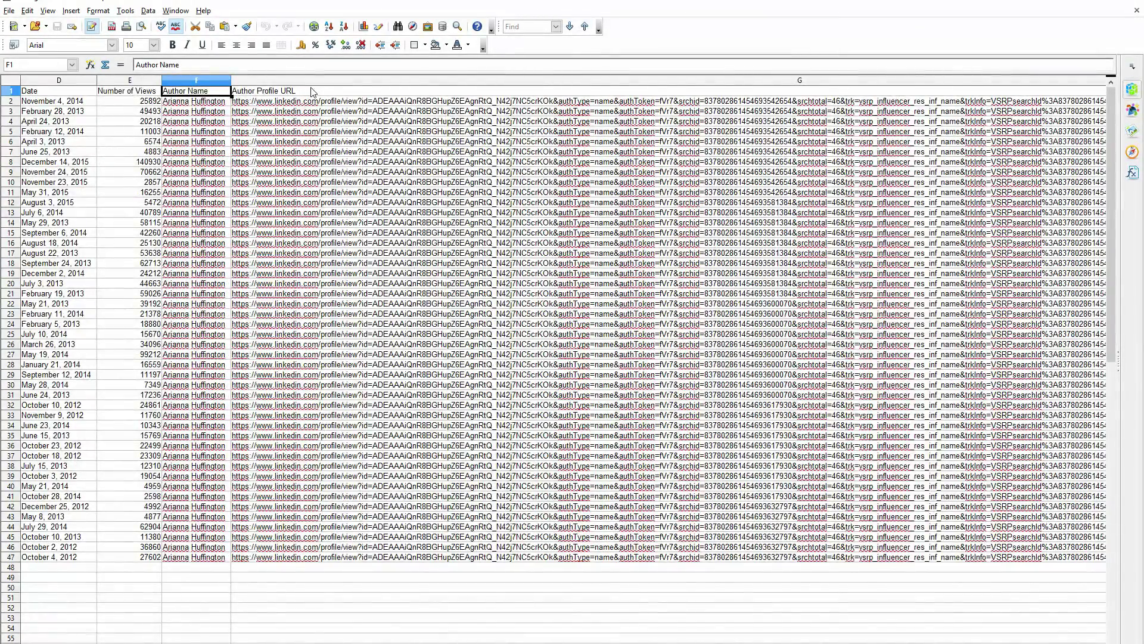
key("Right")
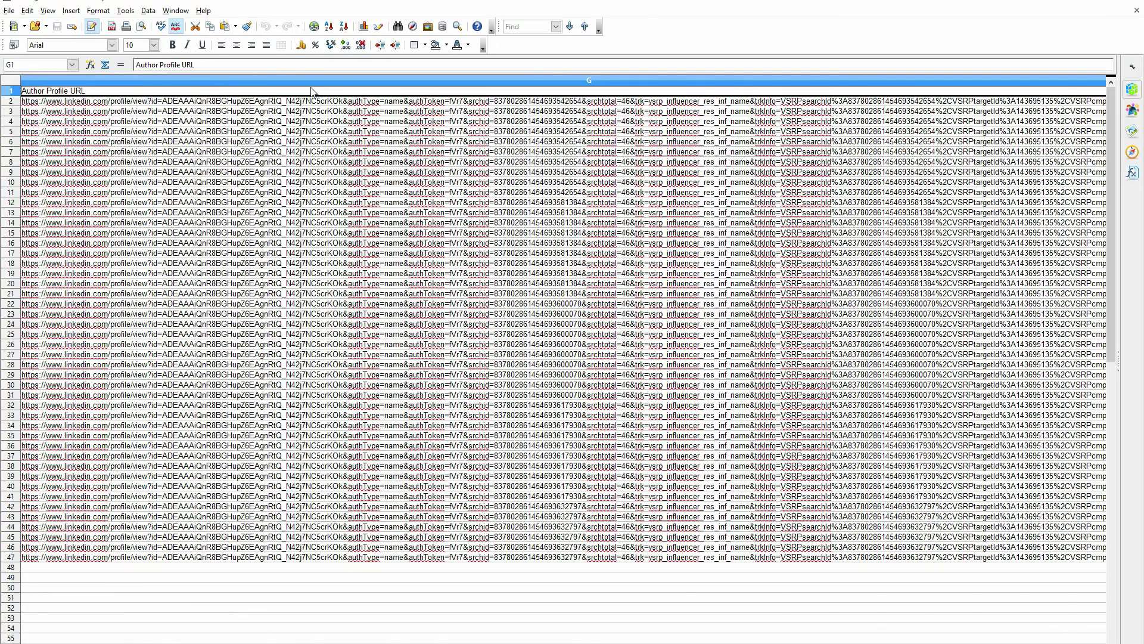
key("Right")
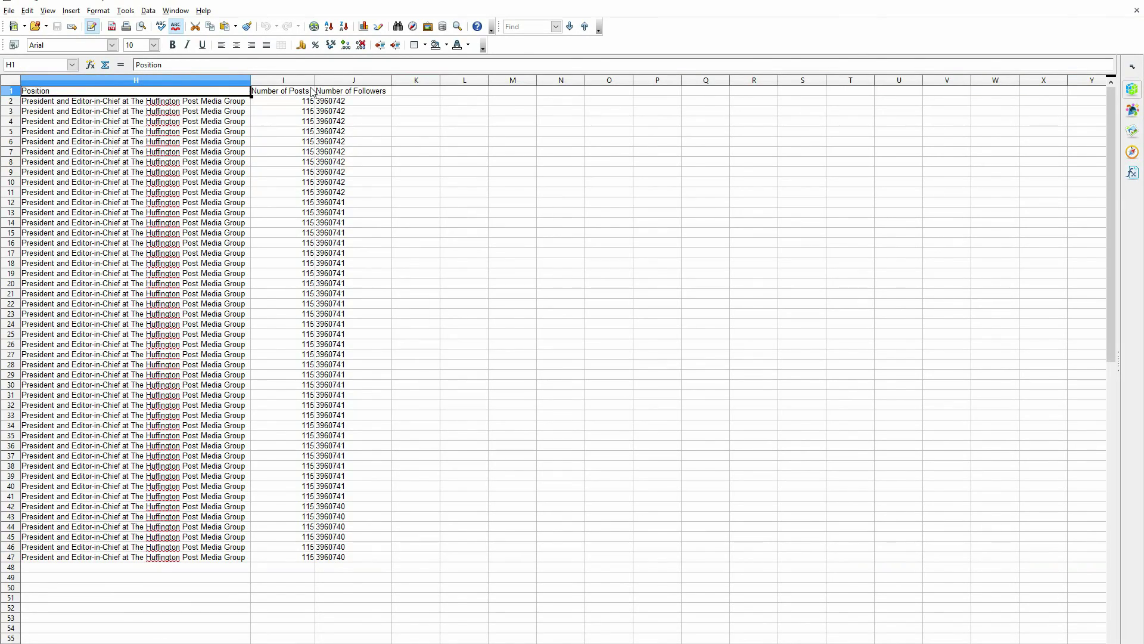
key("Right")
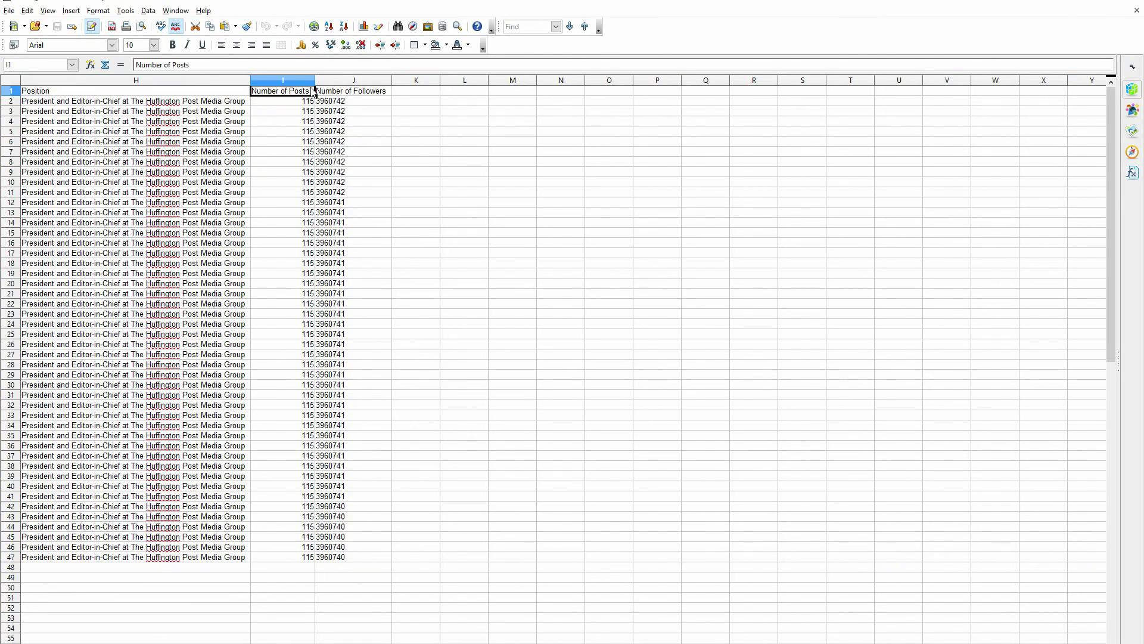
key("Right")
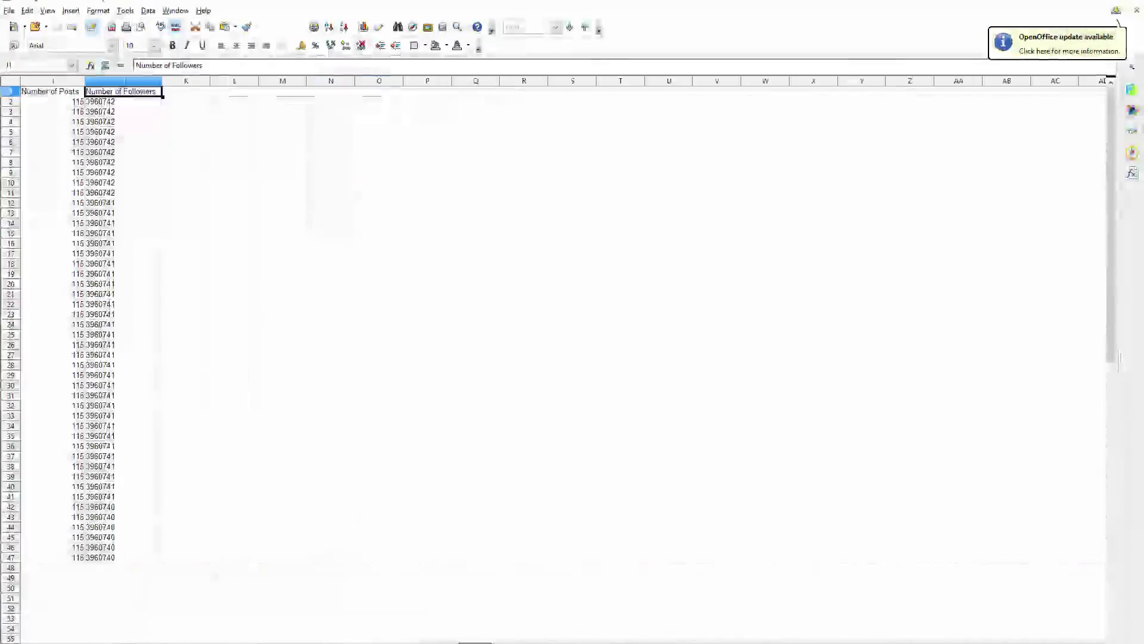
Close HuffingtonMITPosts.csv and the OpenOffice Start Center.
scroll(563, 357, "left", 5)
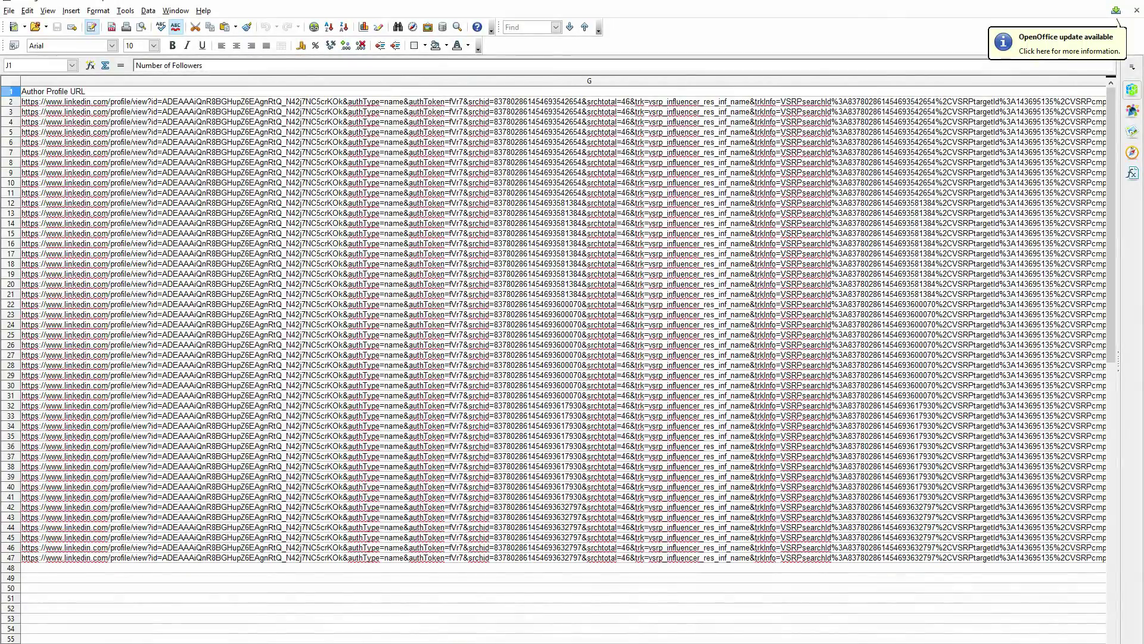
scroll(563, 358, "right", 2)
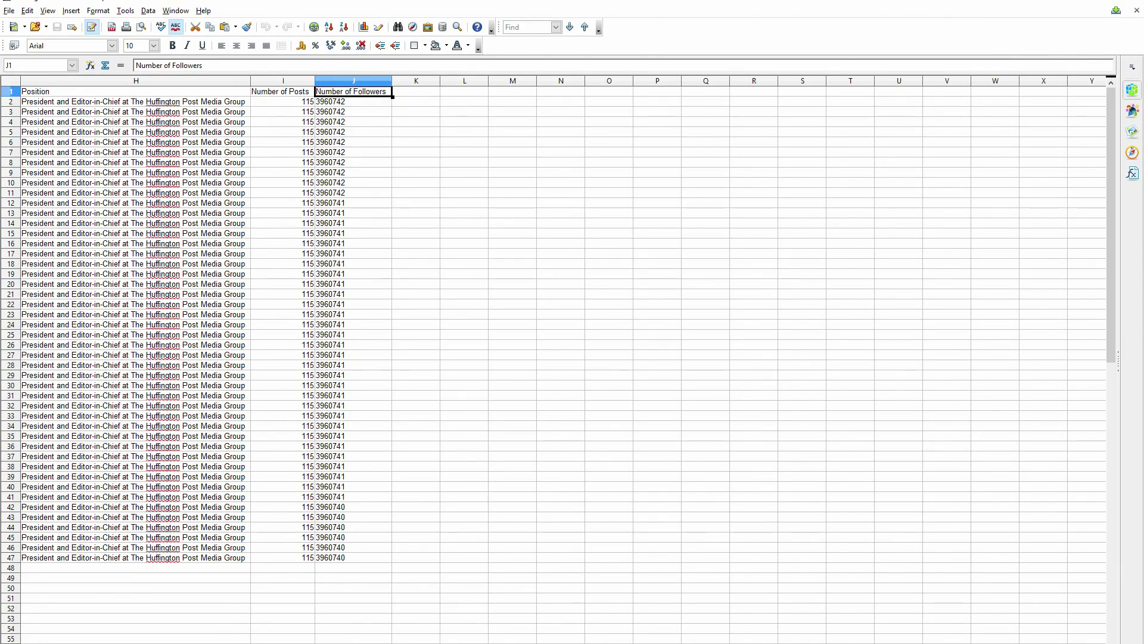
left_click(1137, 11)
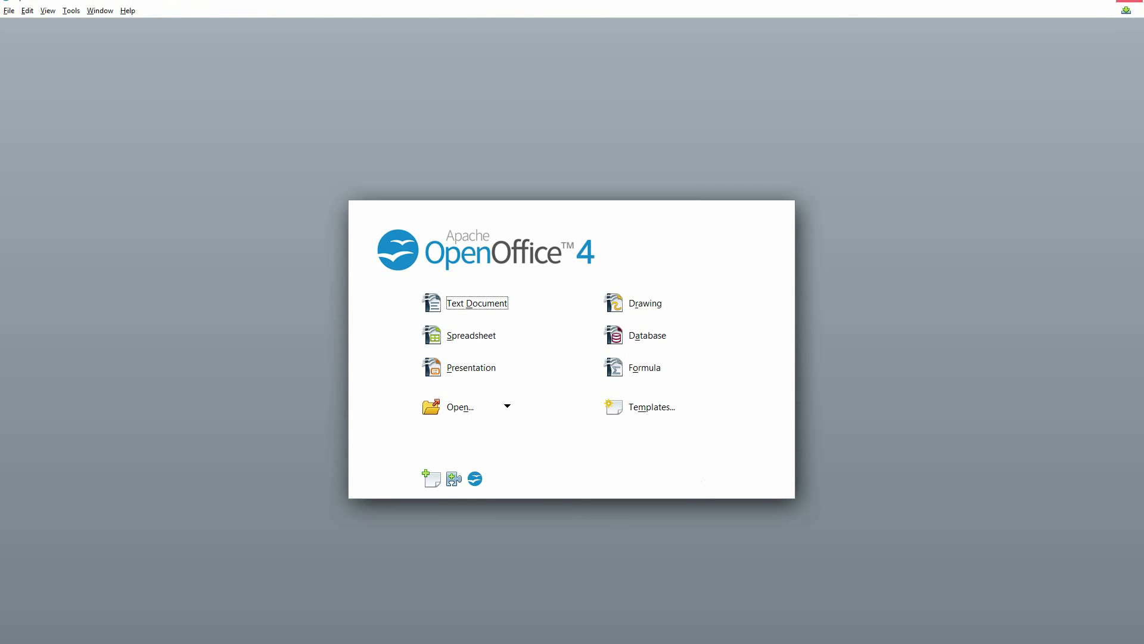
left_click(1135, 2)
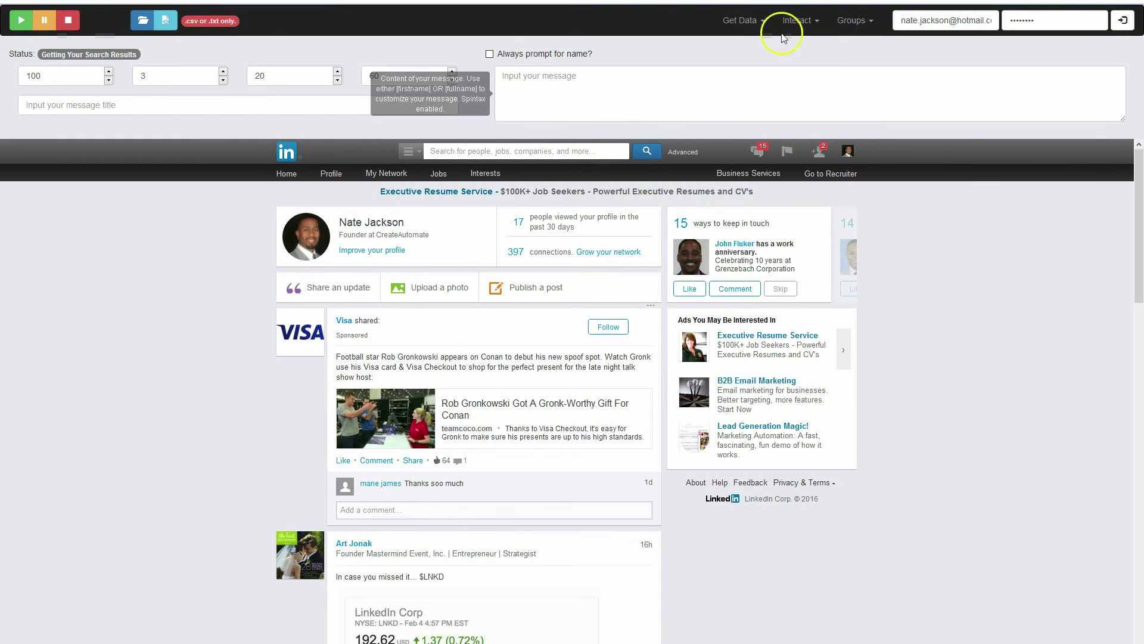
Switch to Get Data > LinkedIn Search, acknowledge both setup dialogs, and view the search categories.
left_click(766, 22)
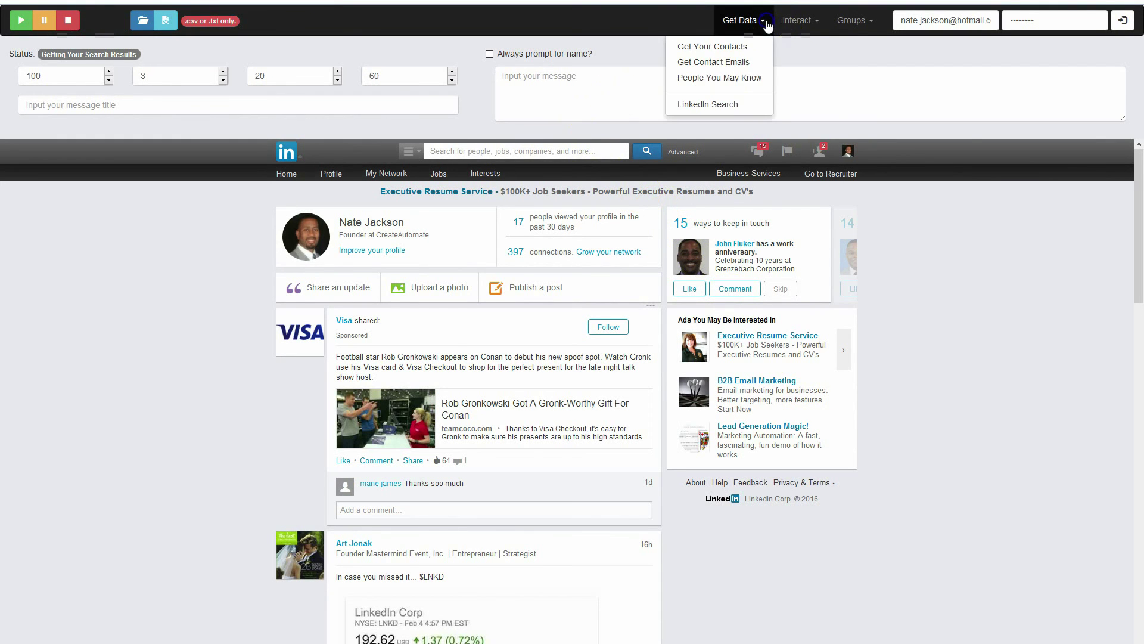
left_click(724, 104)
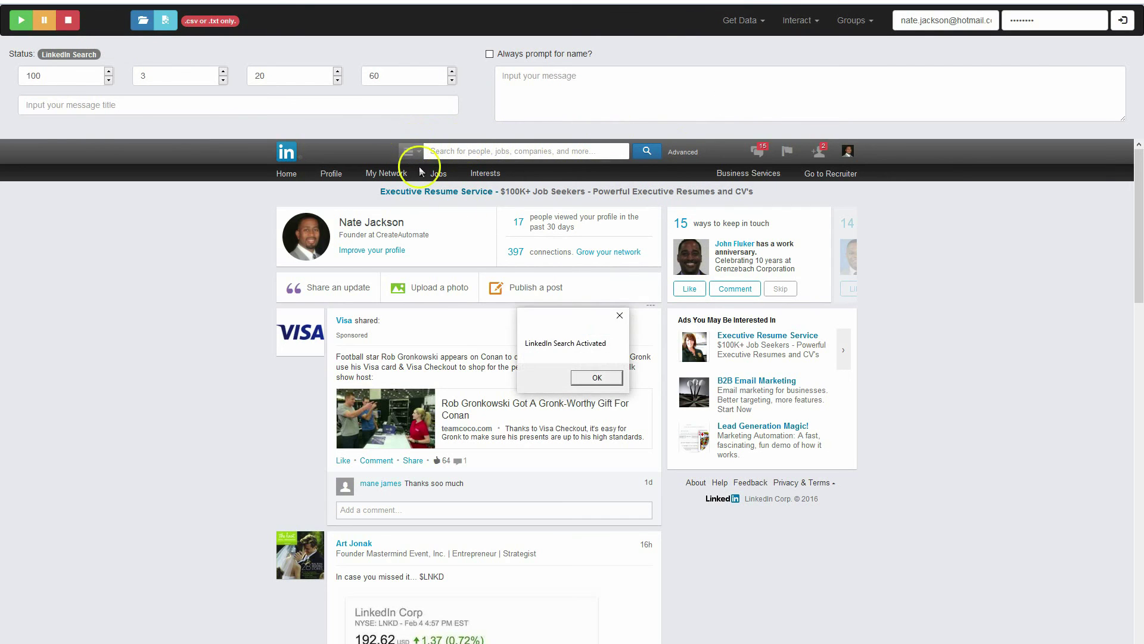
left_click(606, 380)
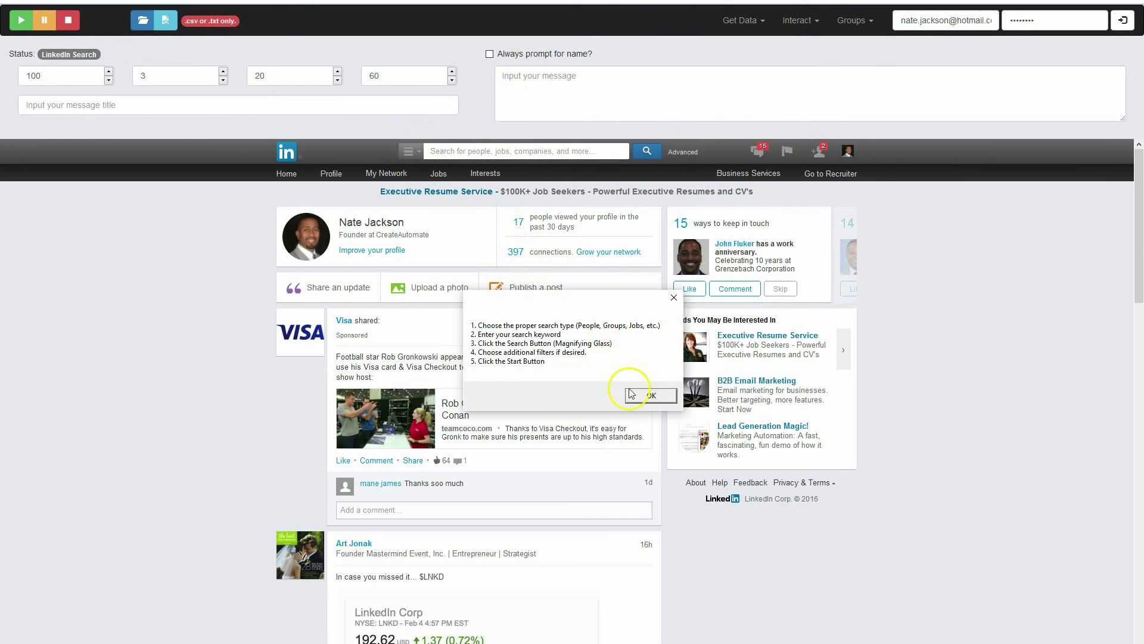
left_click(642, 393)
left_click(410, 151)
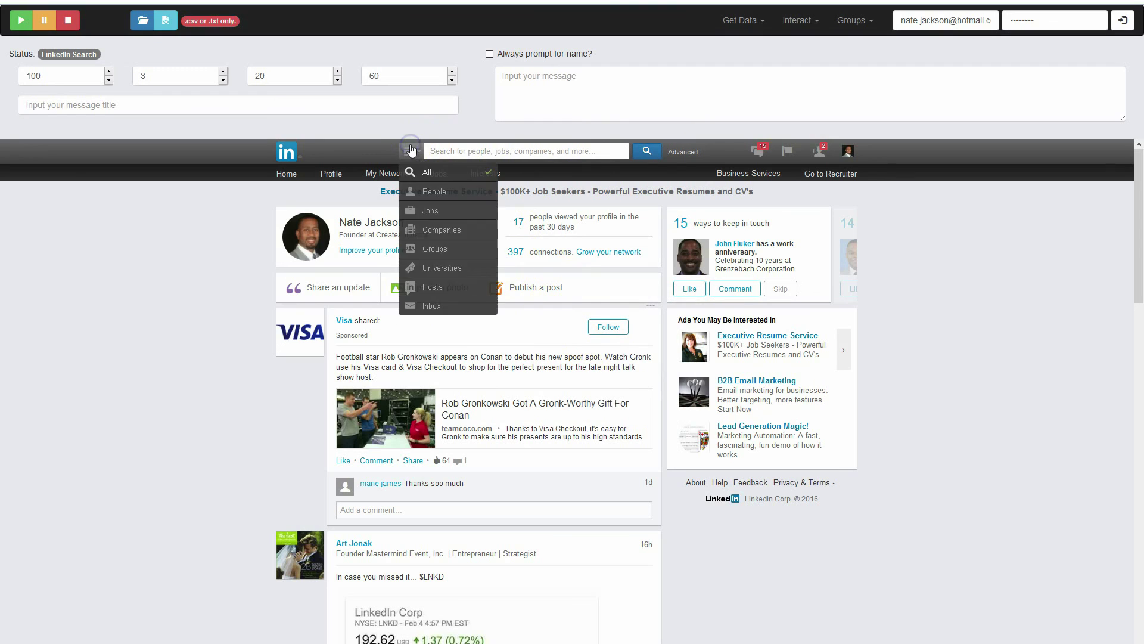
left_click(755, 152)
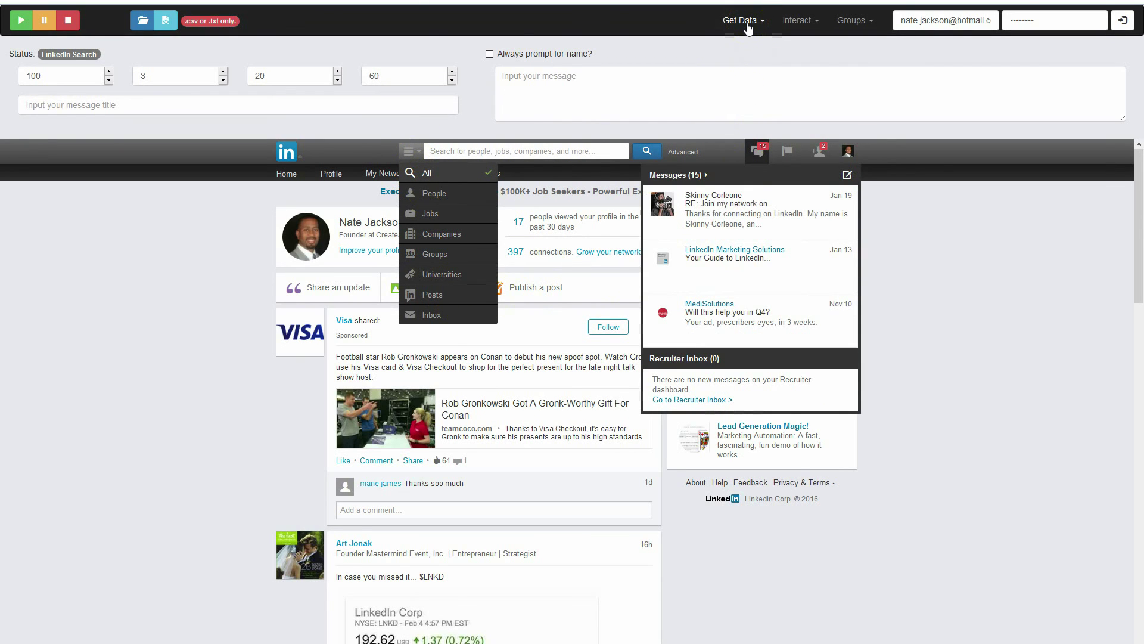
Browse the Interact and Groups menus, then close the LinkedIn messages preview.
left_click(791, 29)
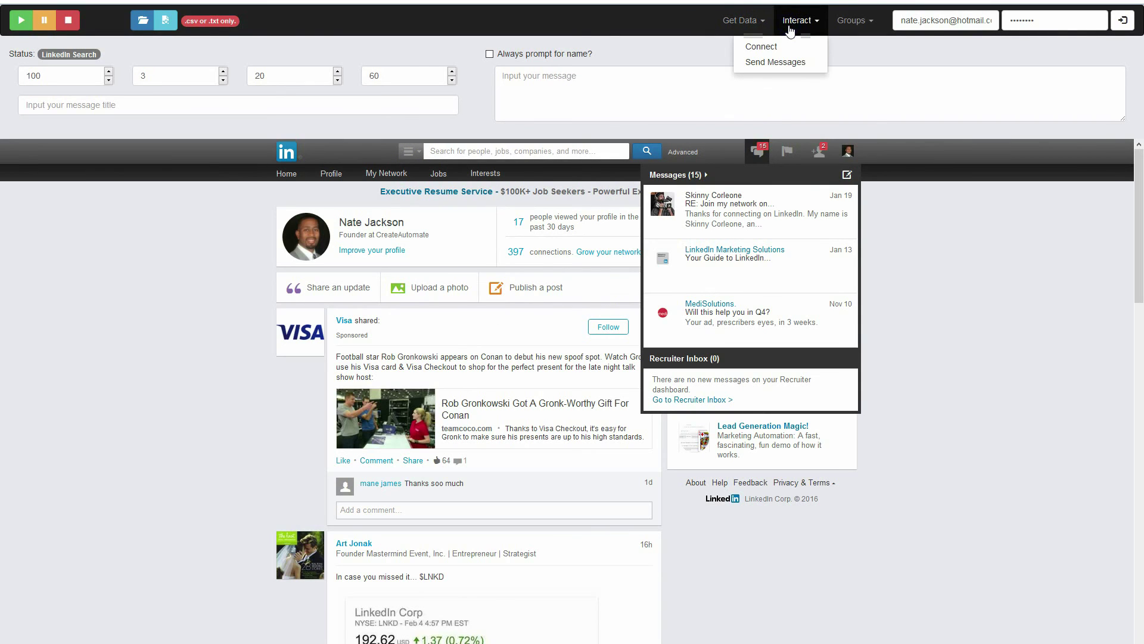
left_click(852, 22)
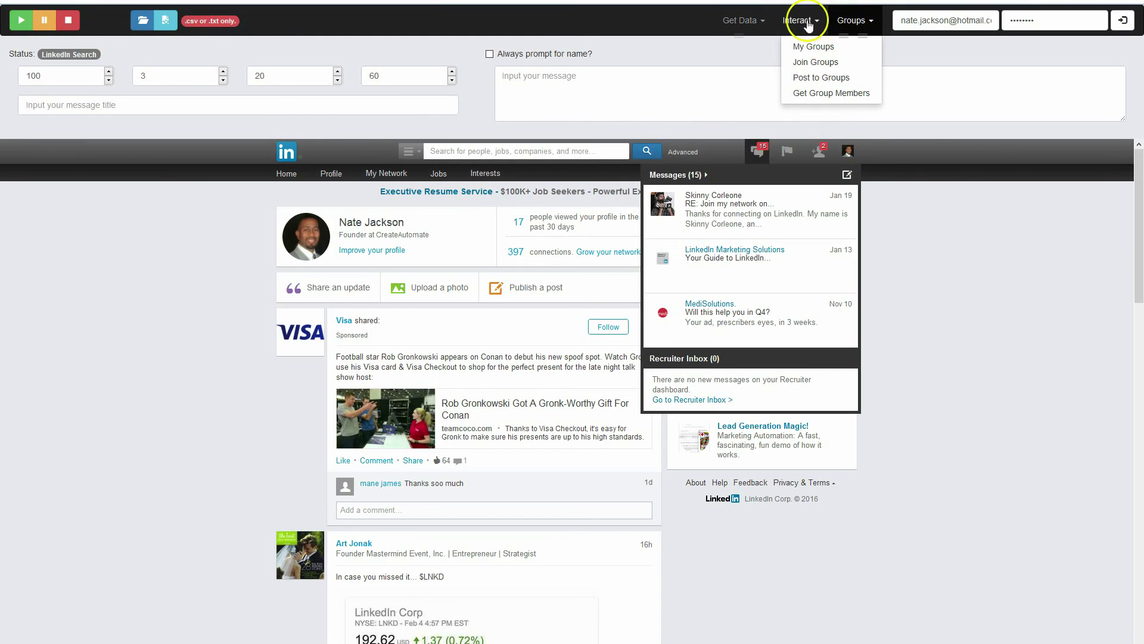
left_click(849, 21)
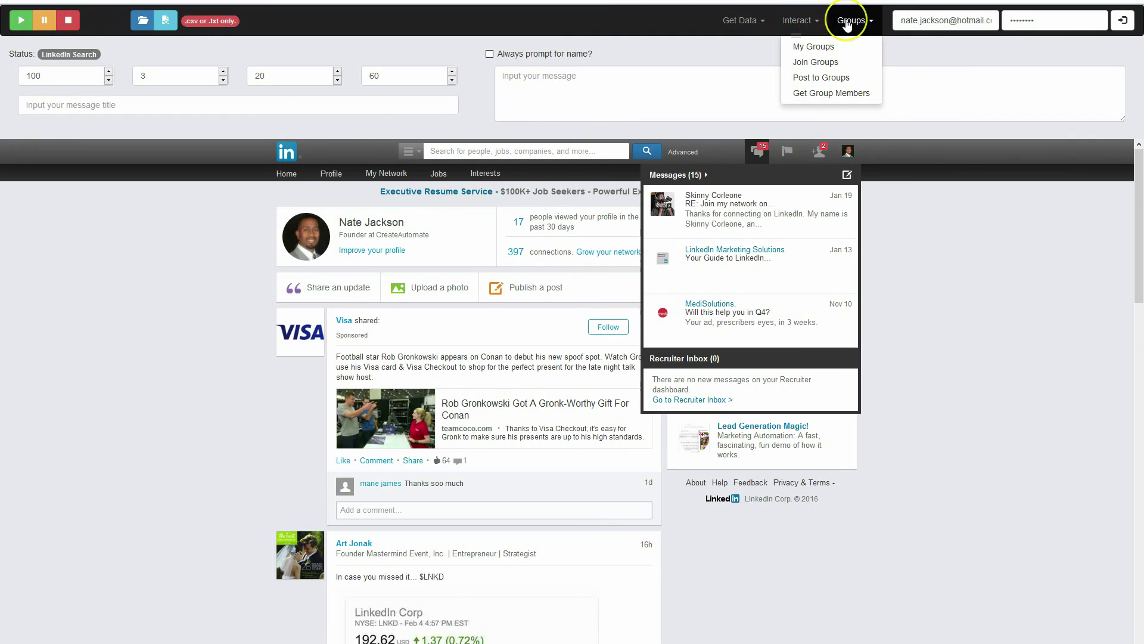
left_click(809, 24)
left_click(851, 22)
left_click(808, 23)
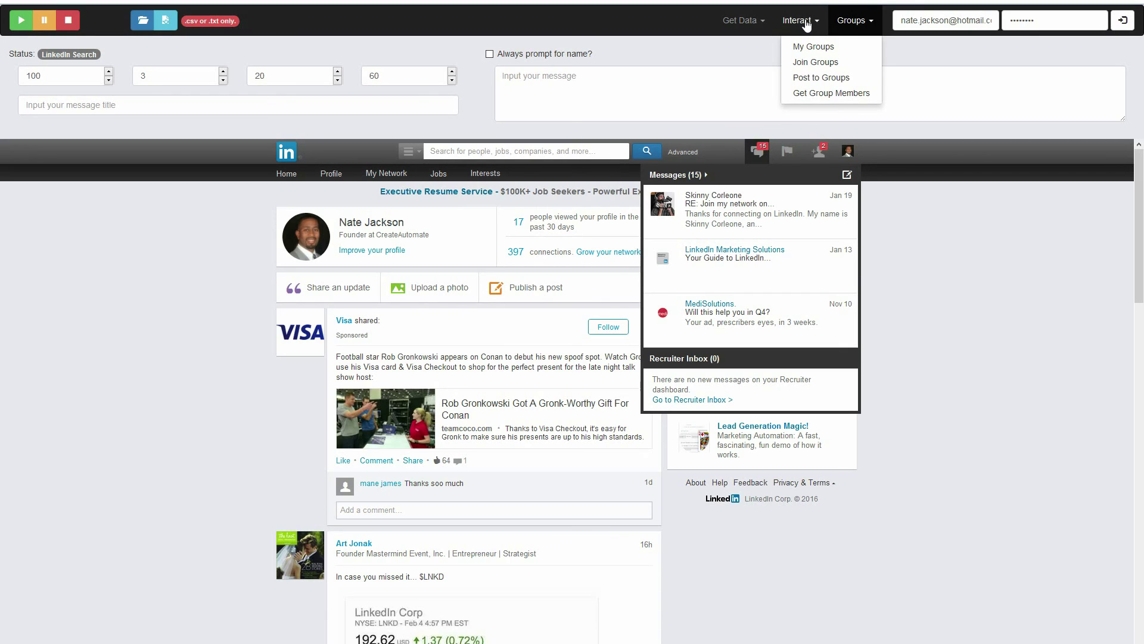
left_click(854, 22)
left_click(854, 22)
left_click(805, 23)
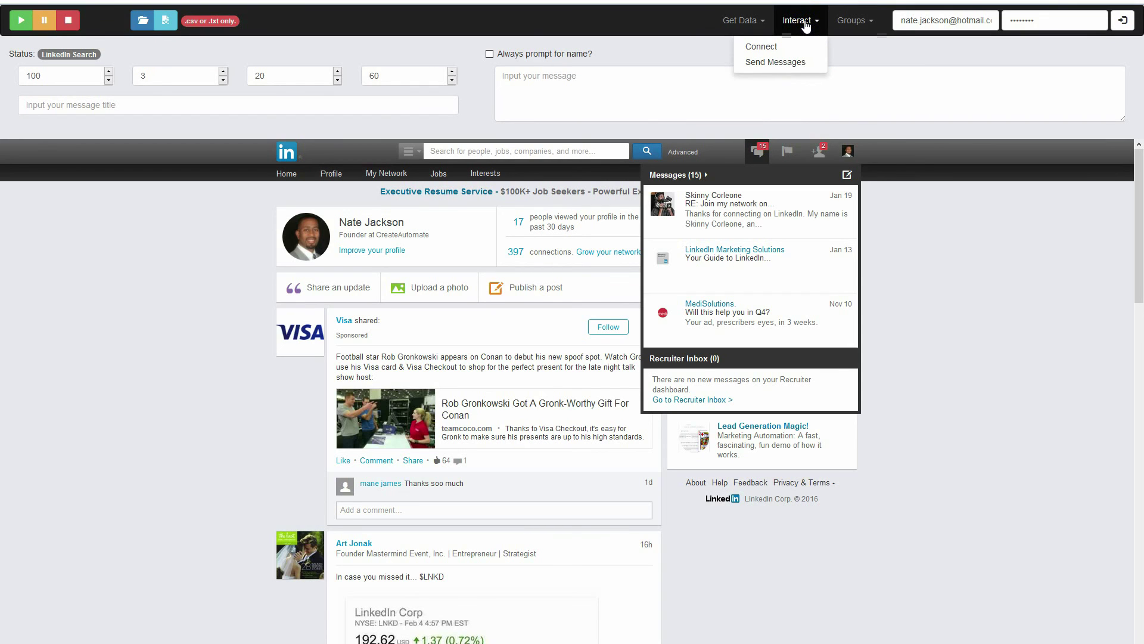
left_click(235, 488)
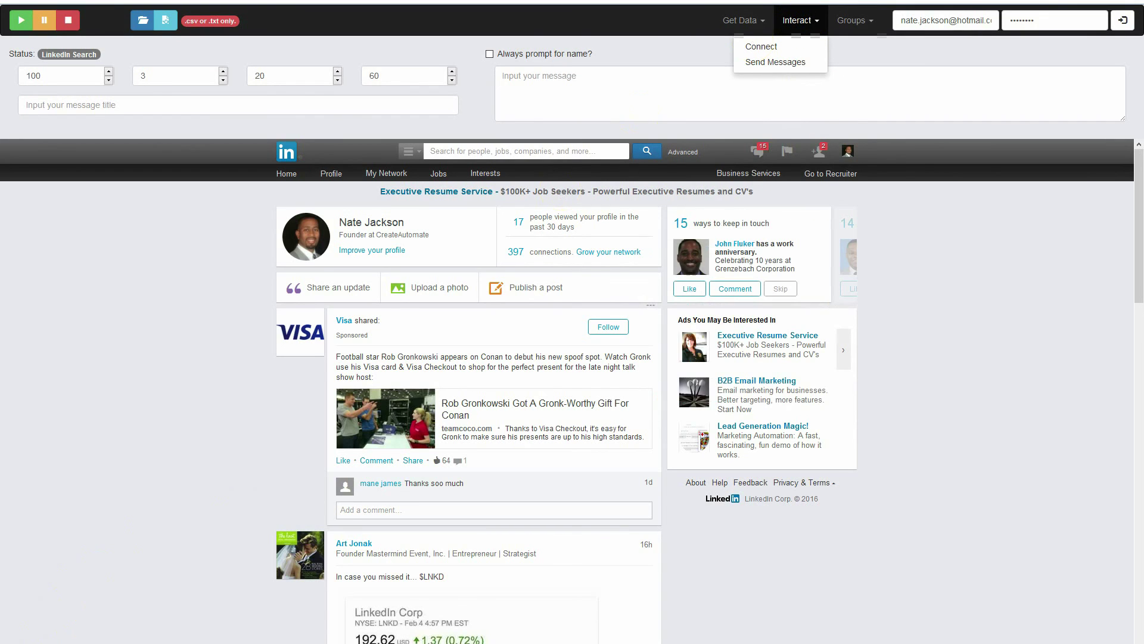